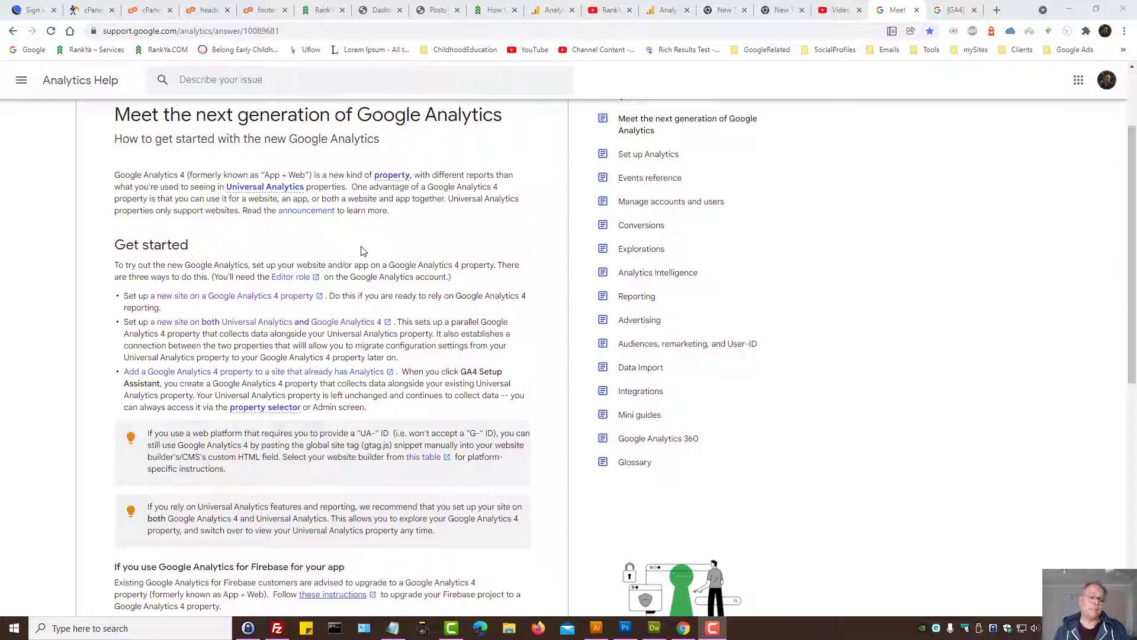
- Review the Google Analytics 4 introduction and the table of platforms that accept a "G-" ID in Analytics Help
left_click_drag(185, 175, 115, 175)
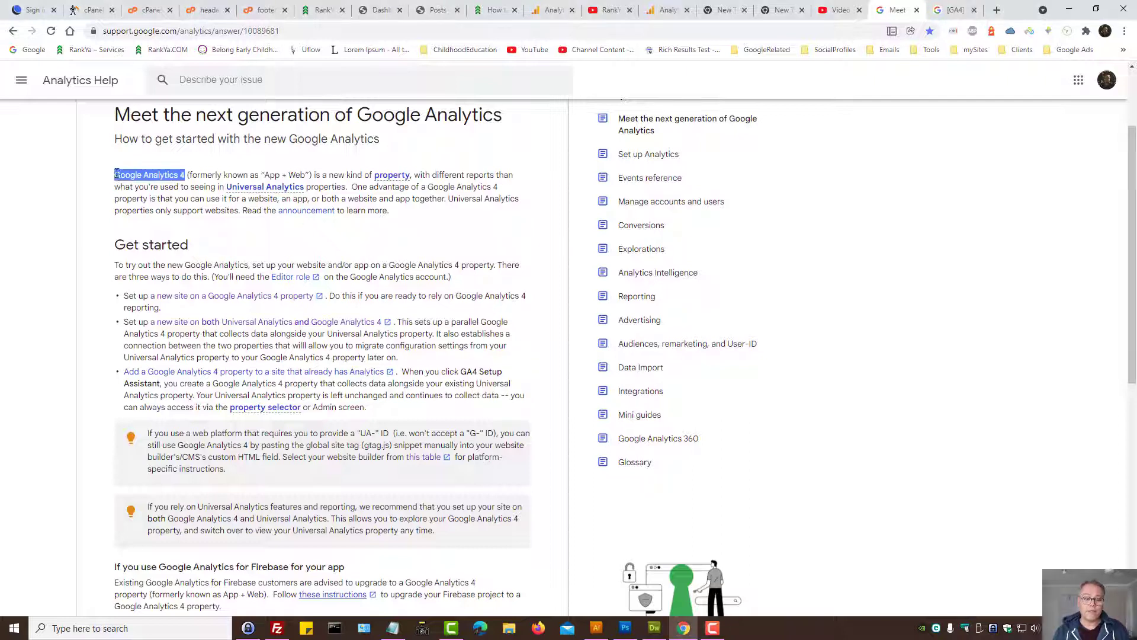
left_click(297, 240)
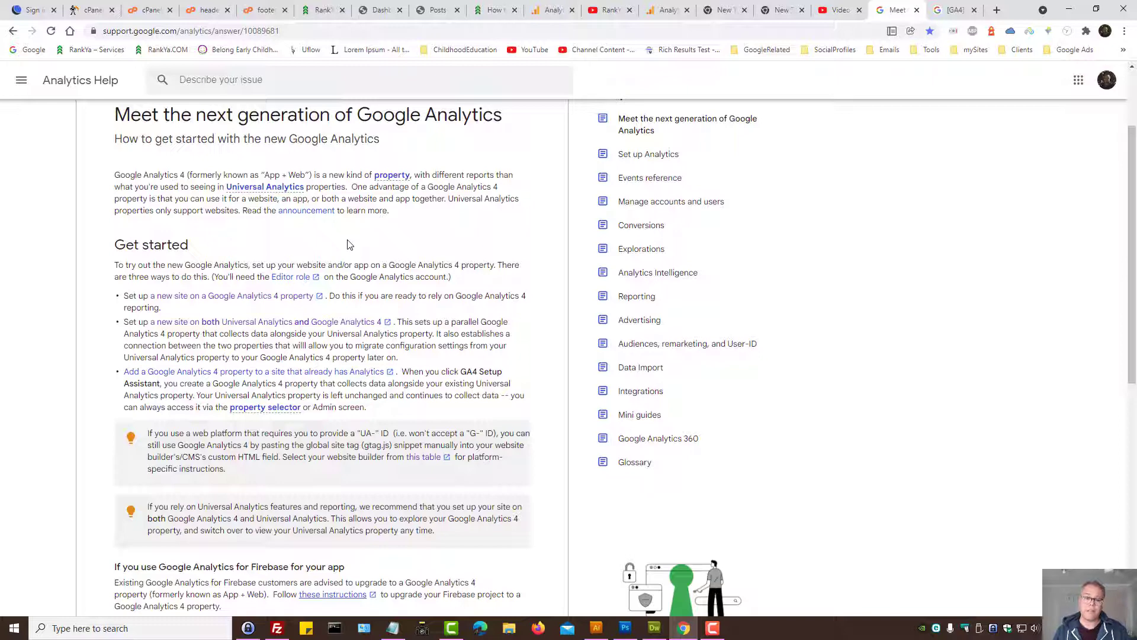
left_click(960, 16)
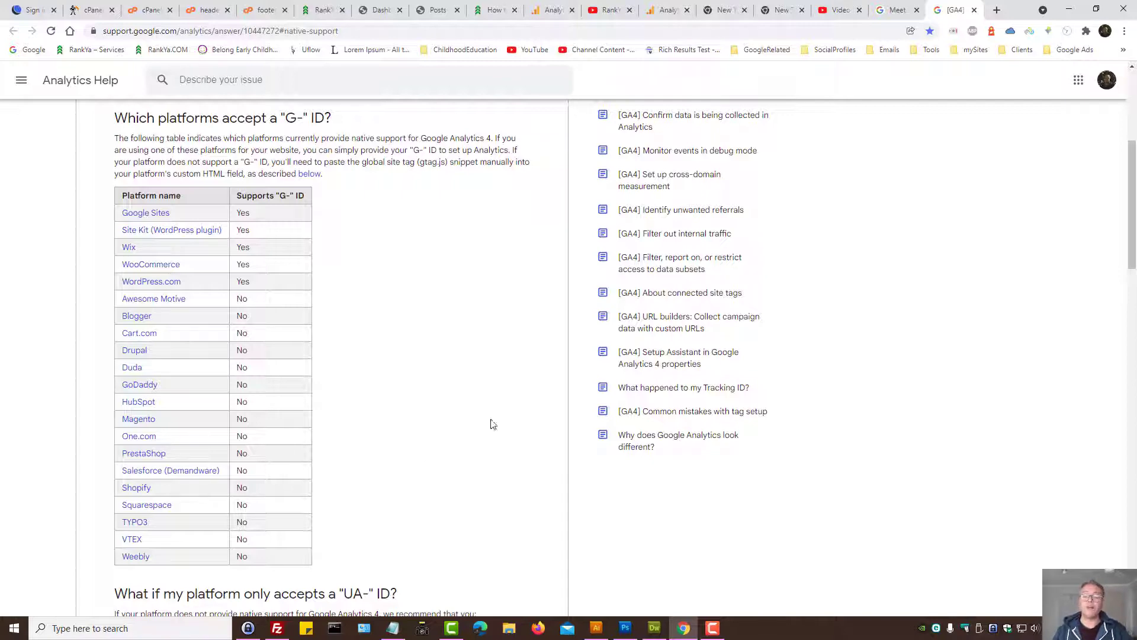
left_click(878, 6)
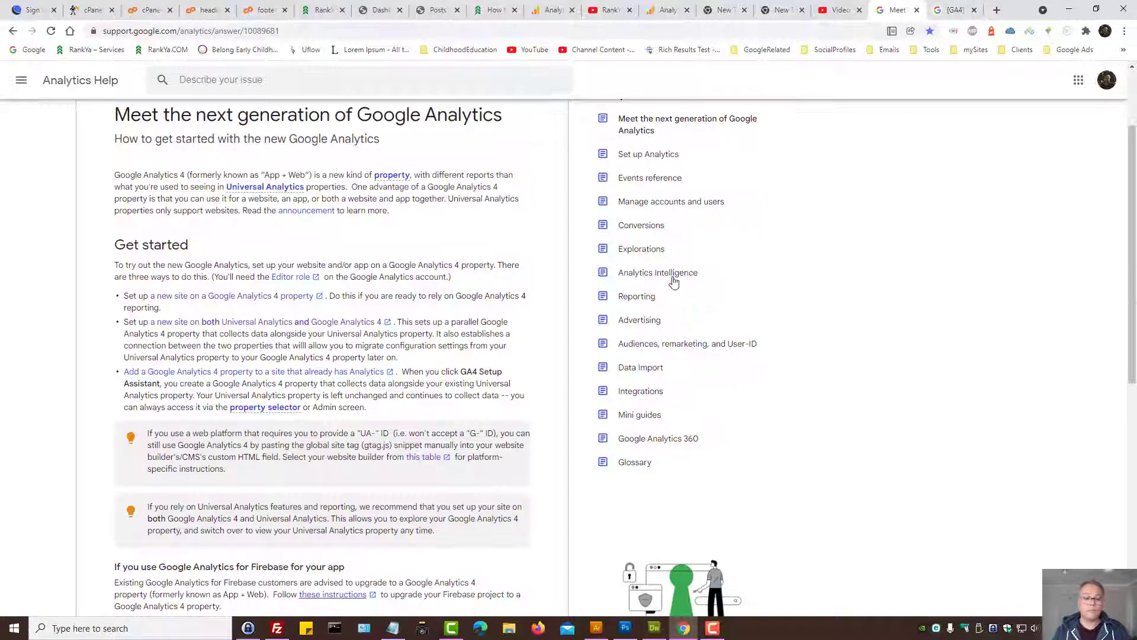
mouse_move(240, 194)
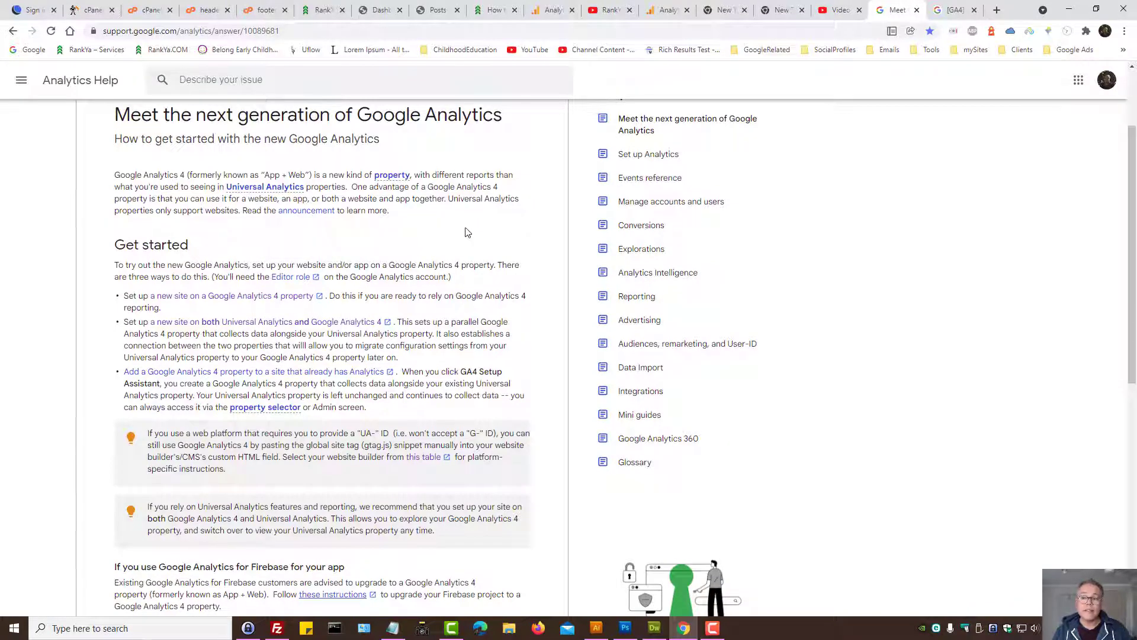
left_click(942, 13)
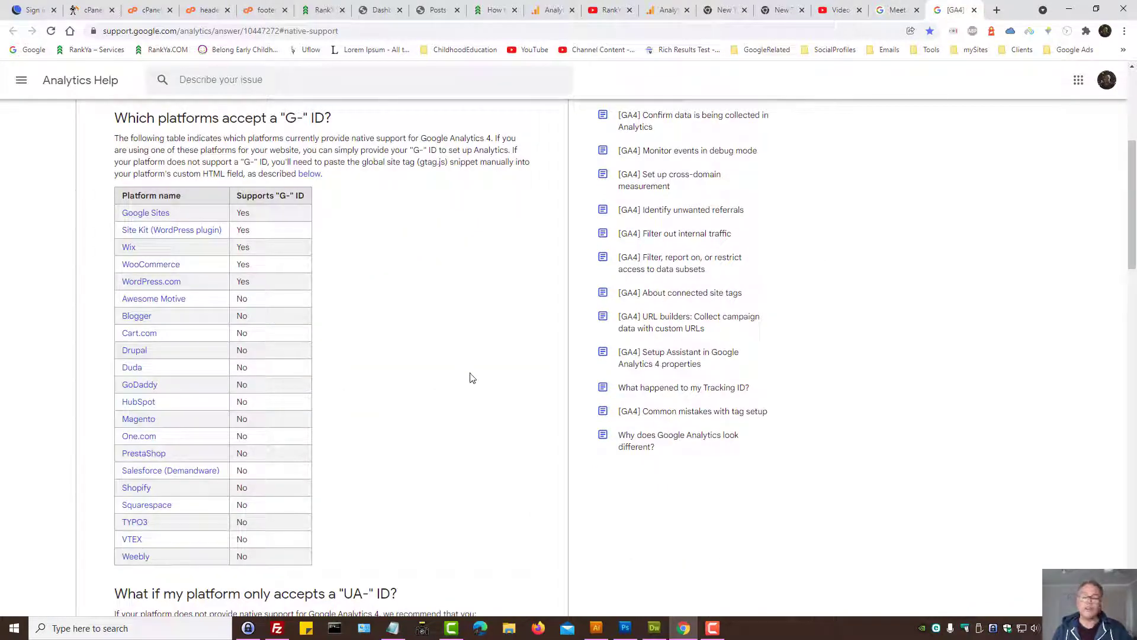
left_click(896, 6)
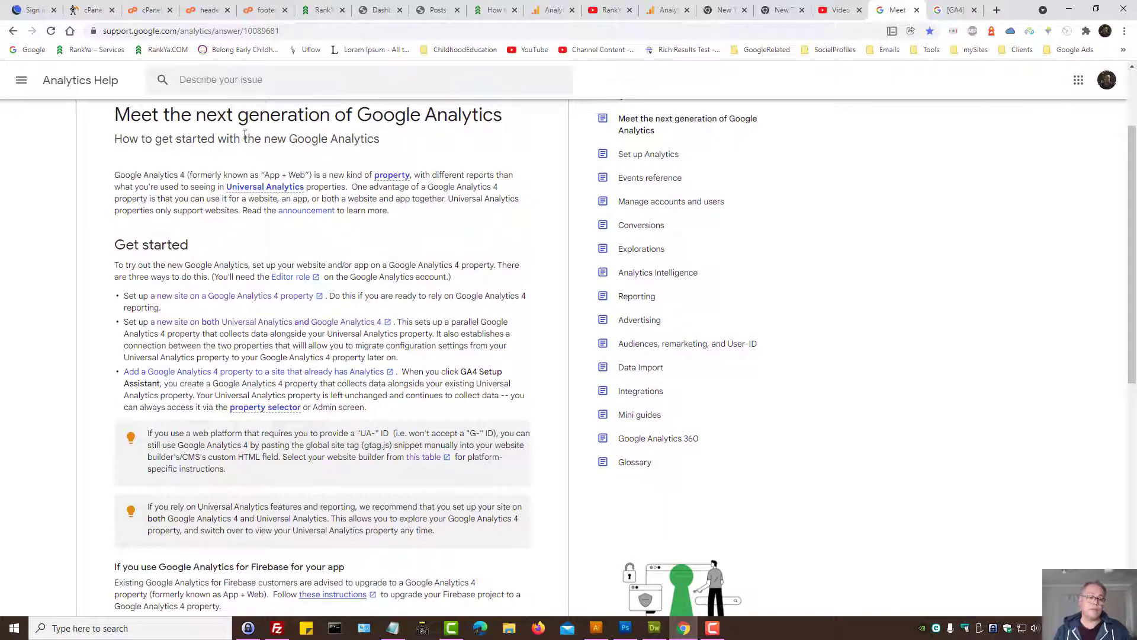
mouse_move(241, 191)
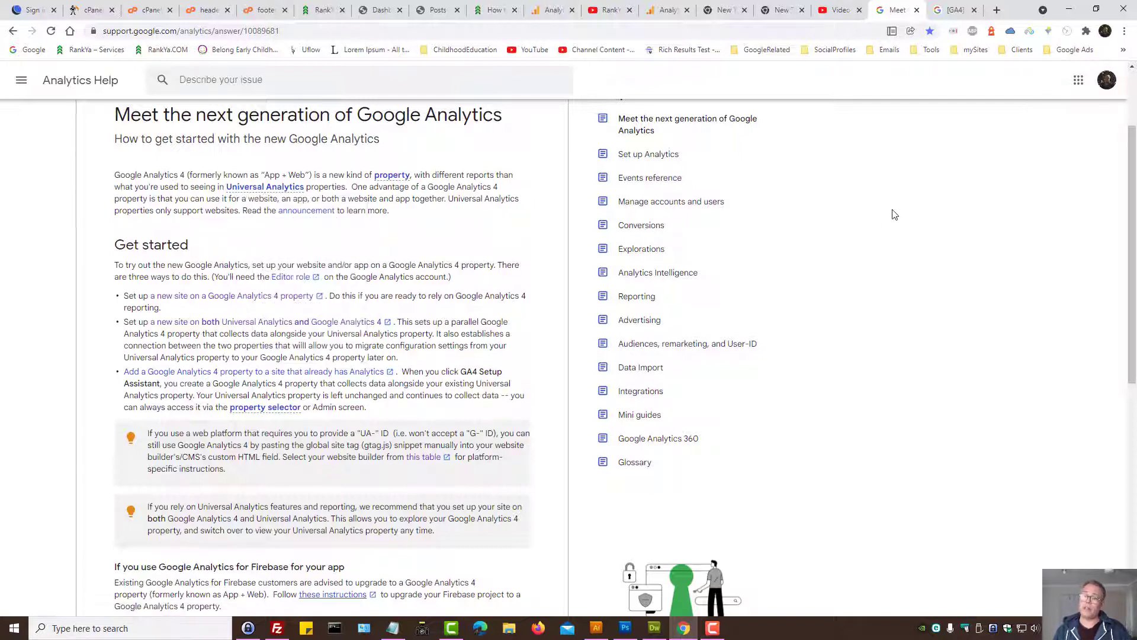
- Switch to the Google Analytics admin page and start creating a new account
left_click(667, 8)
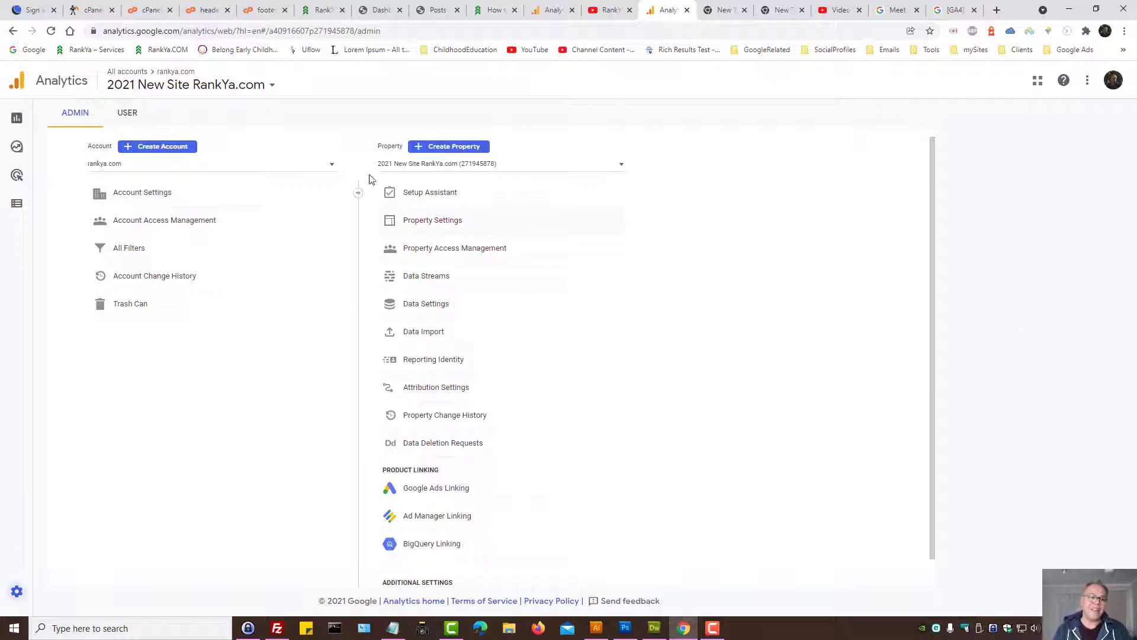
left_click_drag(180, 31, 103, 31)
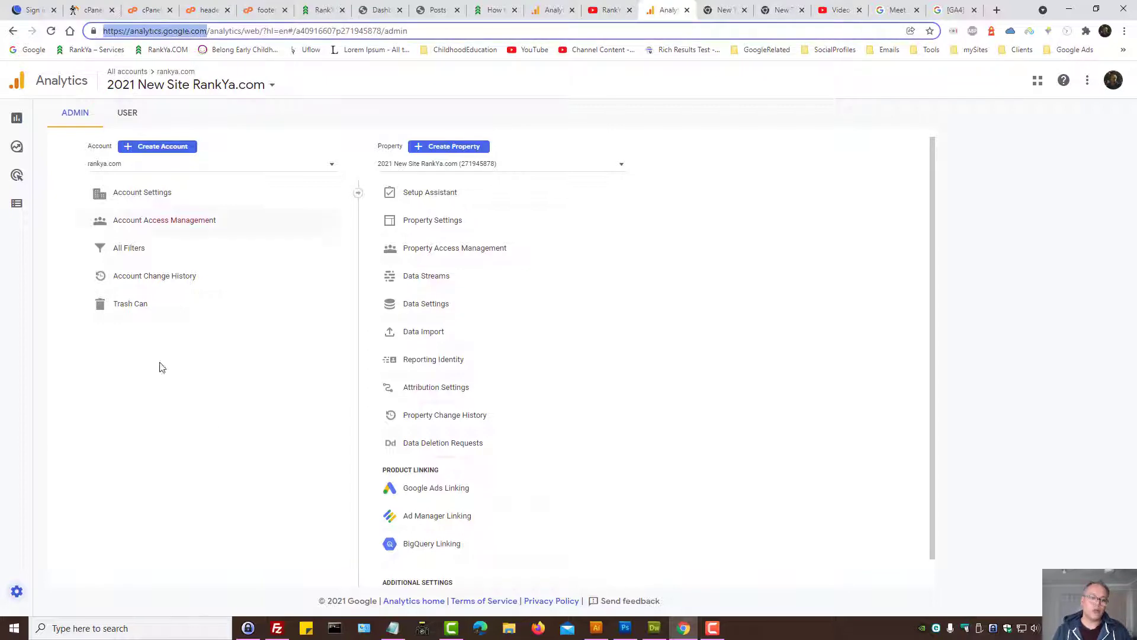
left_click(191, 432)
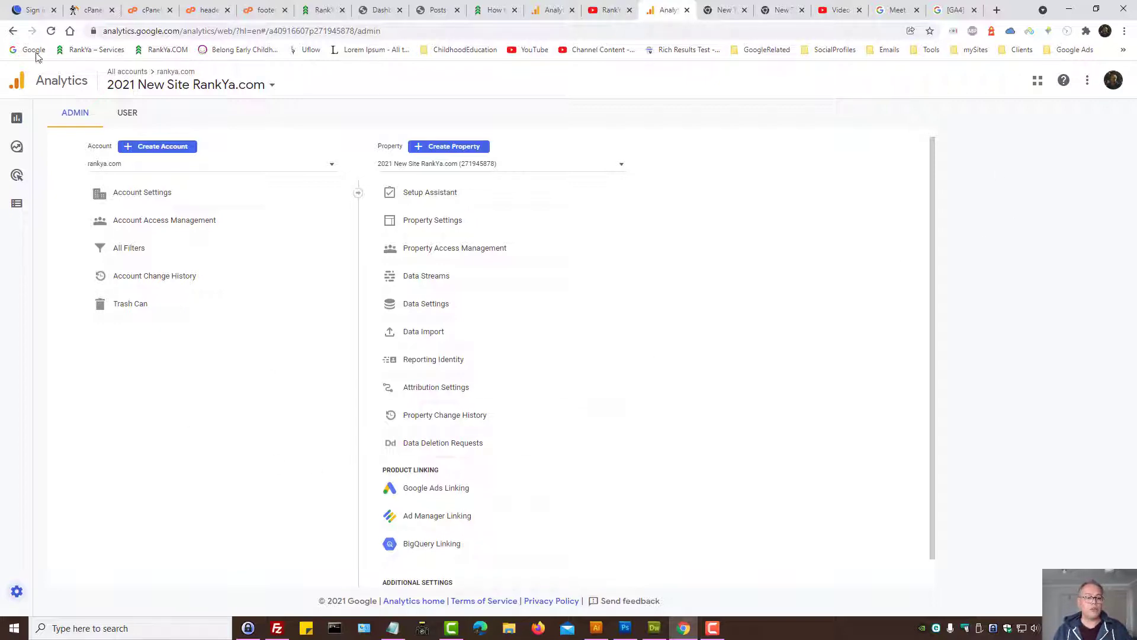
mouse_move(18, 592)
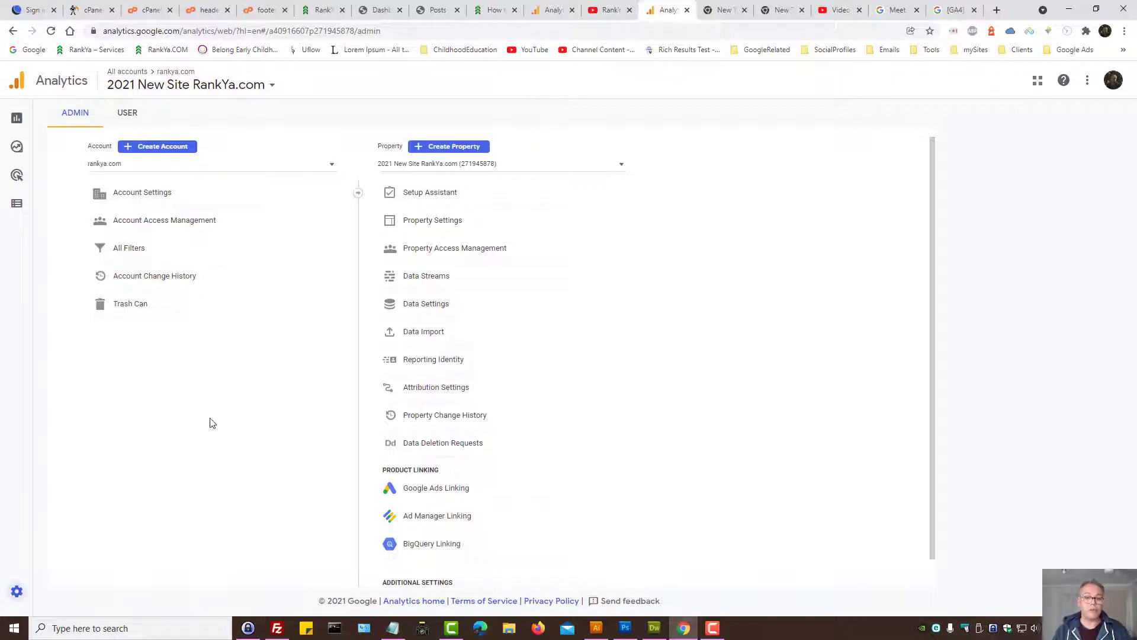
left_click(161, 148)
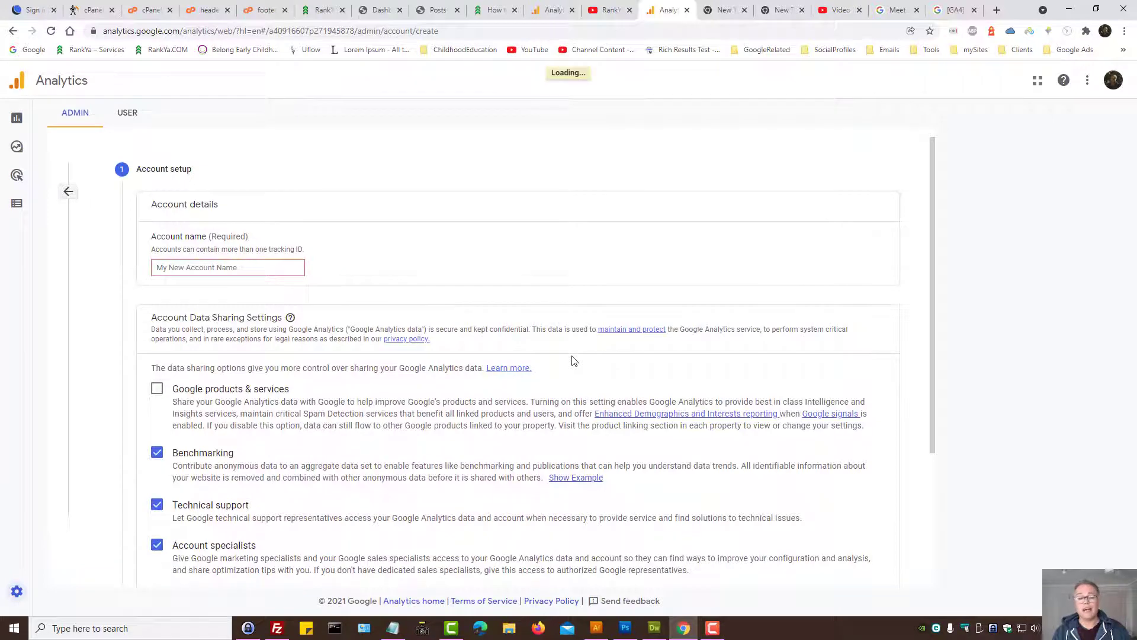
- Check the limit on the number of accounts and name the new account "TEST Account ONLY"
scroll(559, 354, "down", 2)
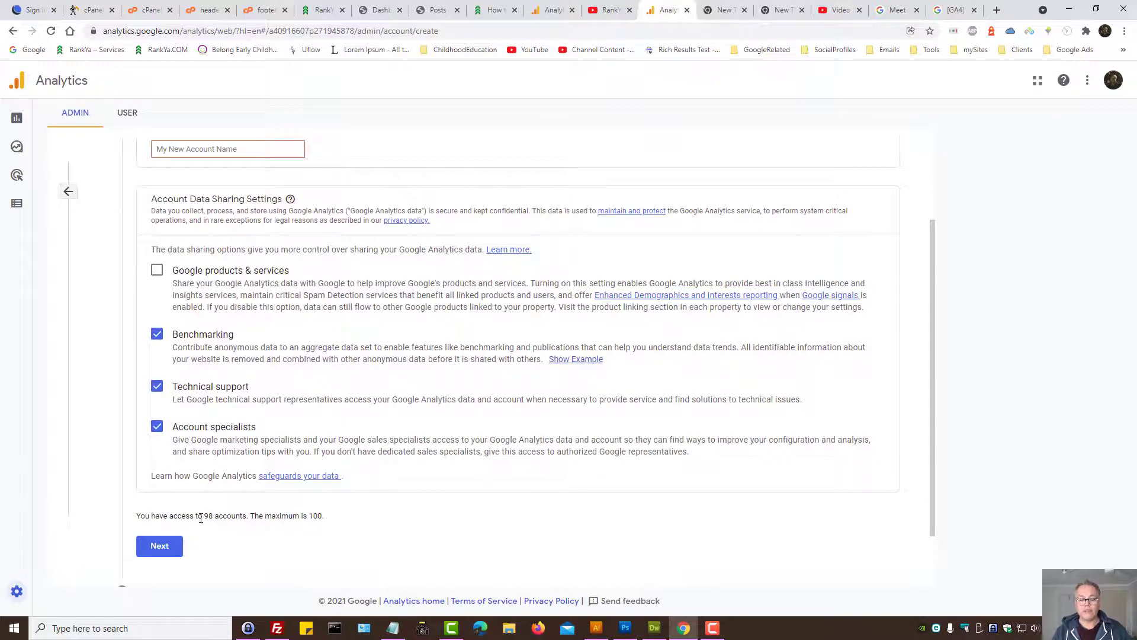
left_click_drag(199, 515, 324, 514)
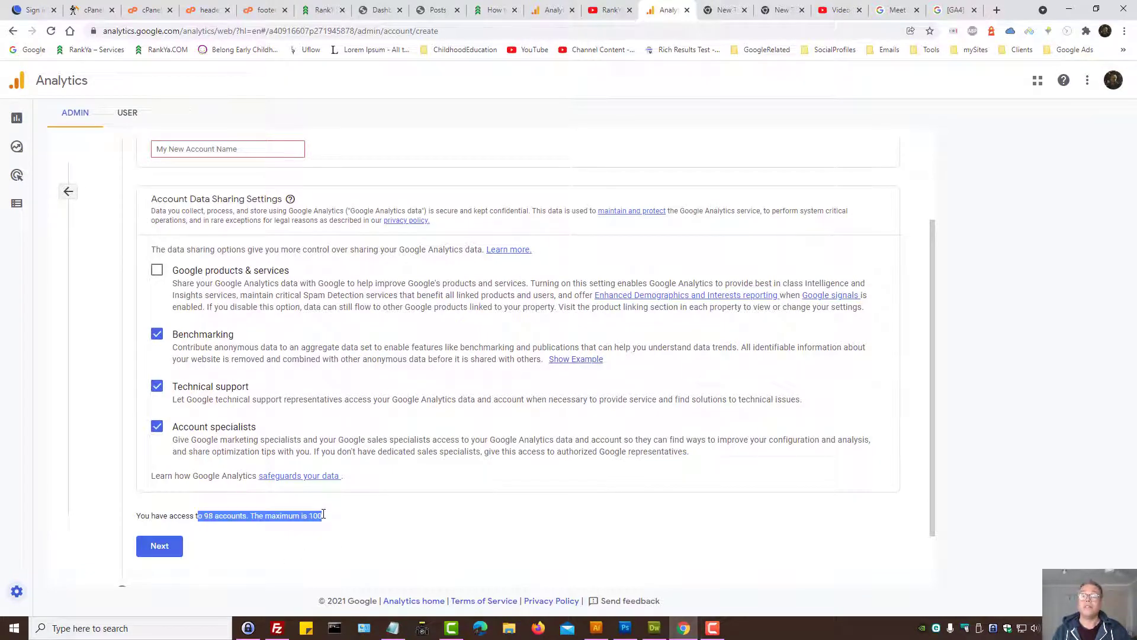
left_click(340, 518)
scroll(419, 515, "up", 2)
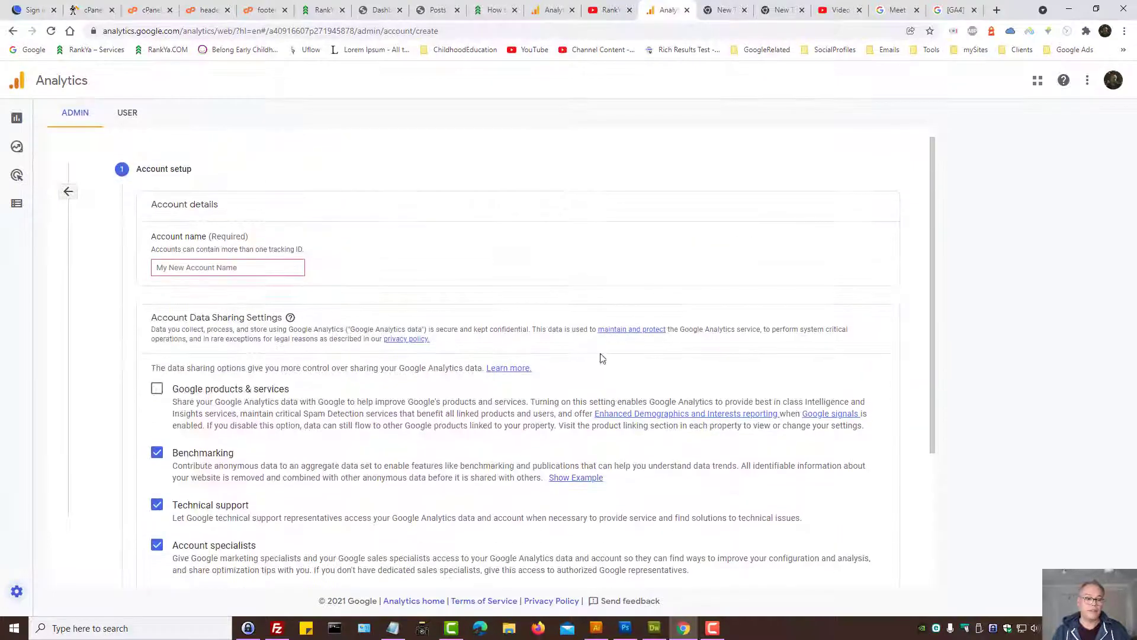
left_click(188, 266)
left_click(193, 335)
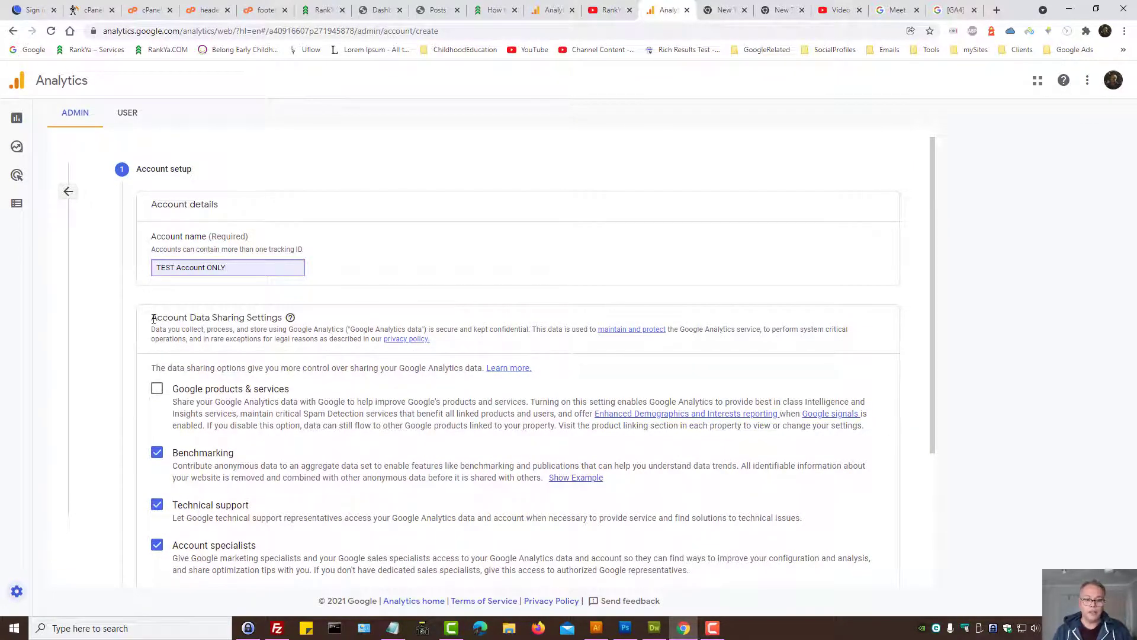
- Open the rankya.com Terms & Conditions and Privacy Policy pages in new tabs, and return to the Analytics account setup
left_click_drag(151, 318, 283, 314)
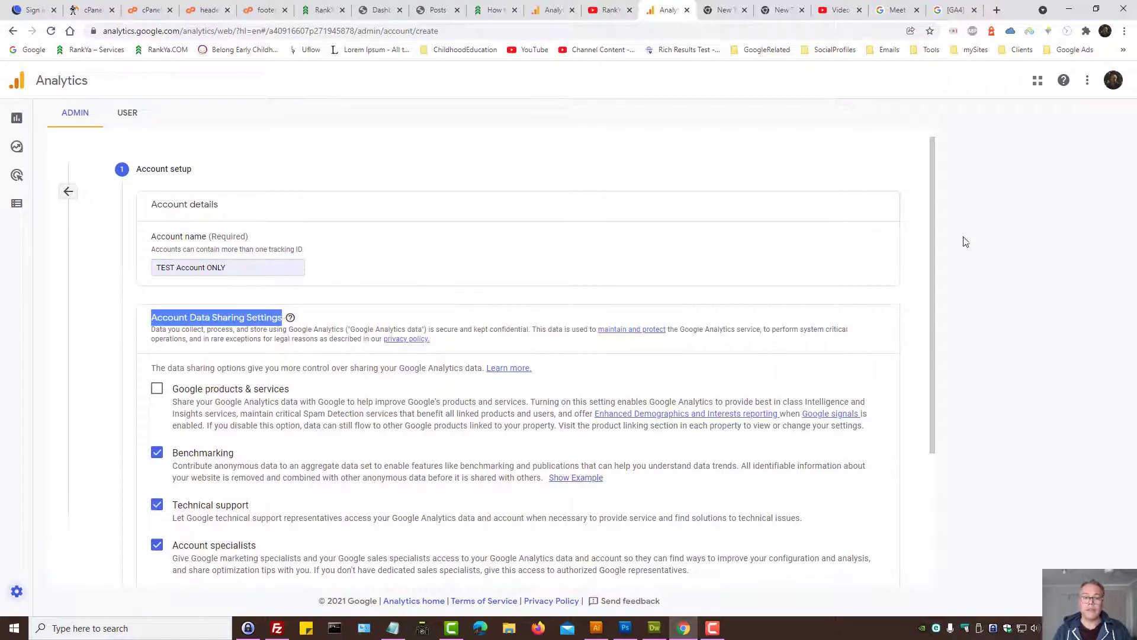
left_click(323, 8)
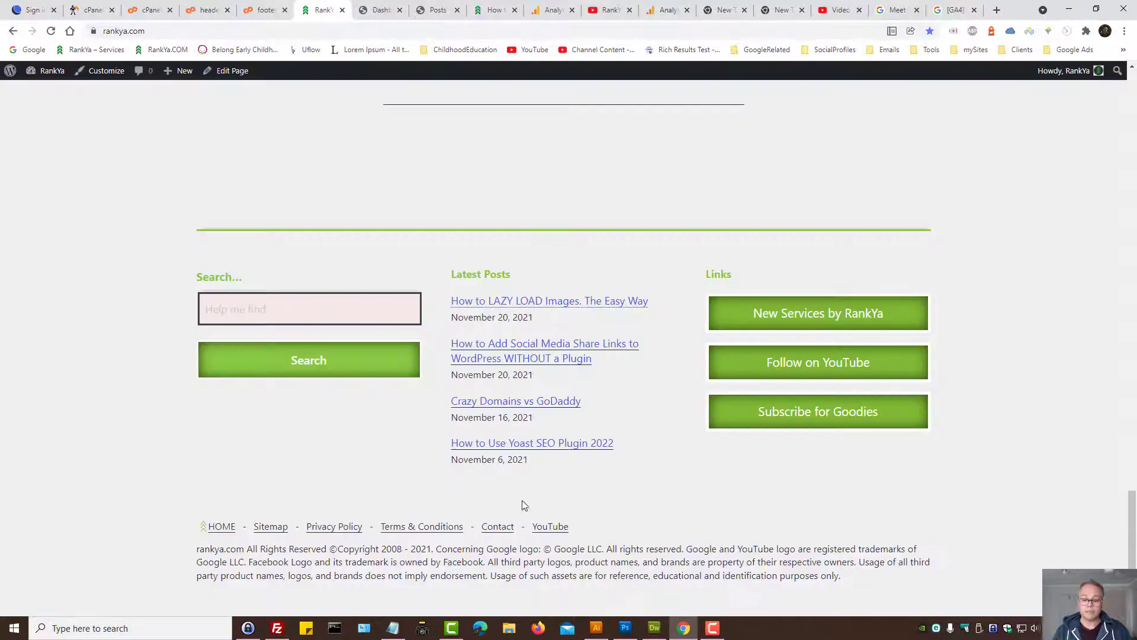
left_click(418, 526, "ctrl")
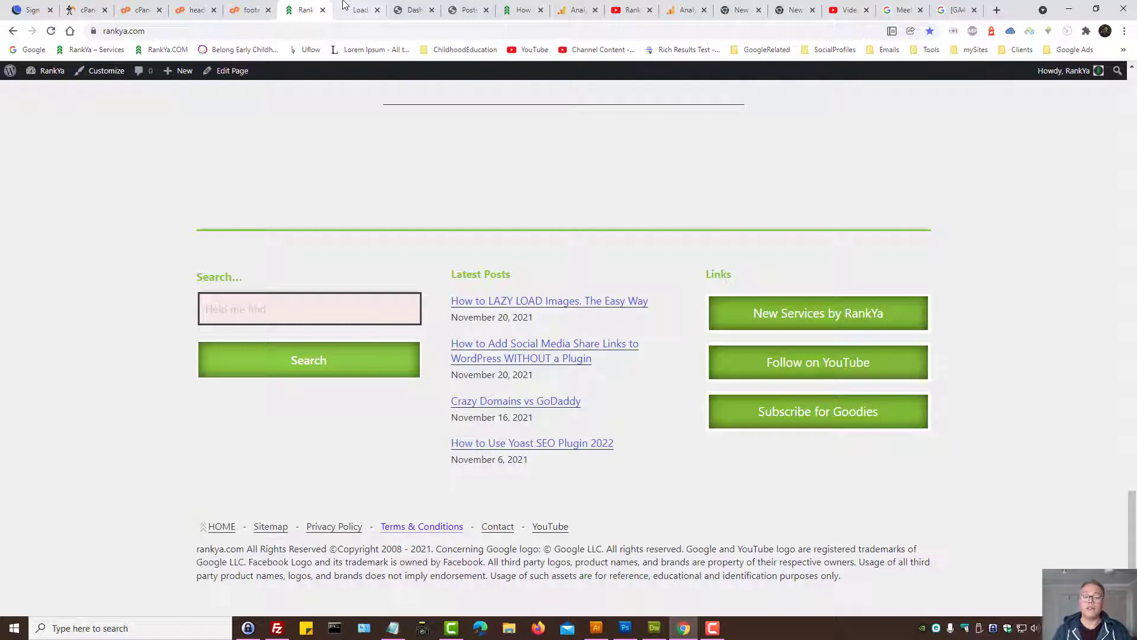
left_click(317, 527, "ctrl")
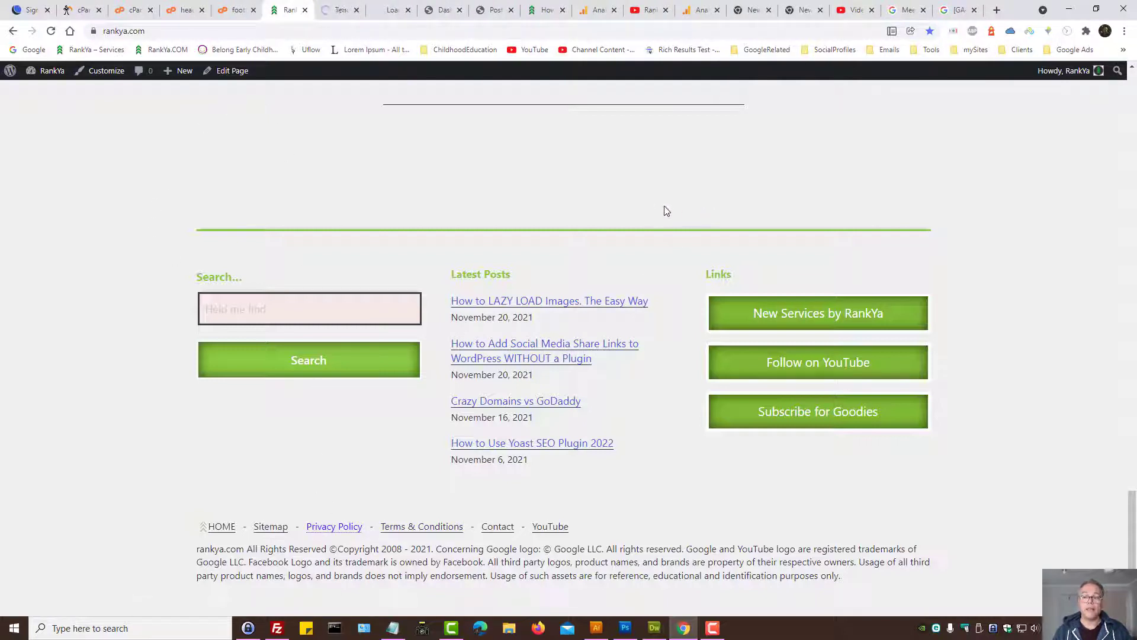
left_click(698, 10)
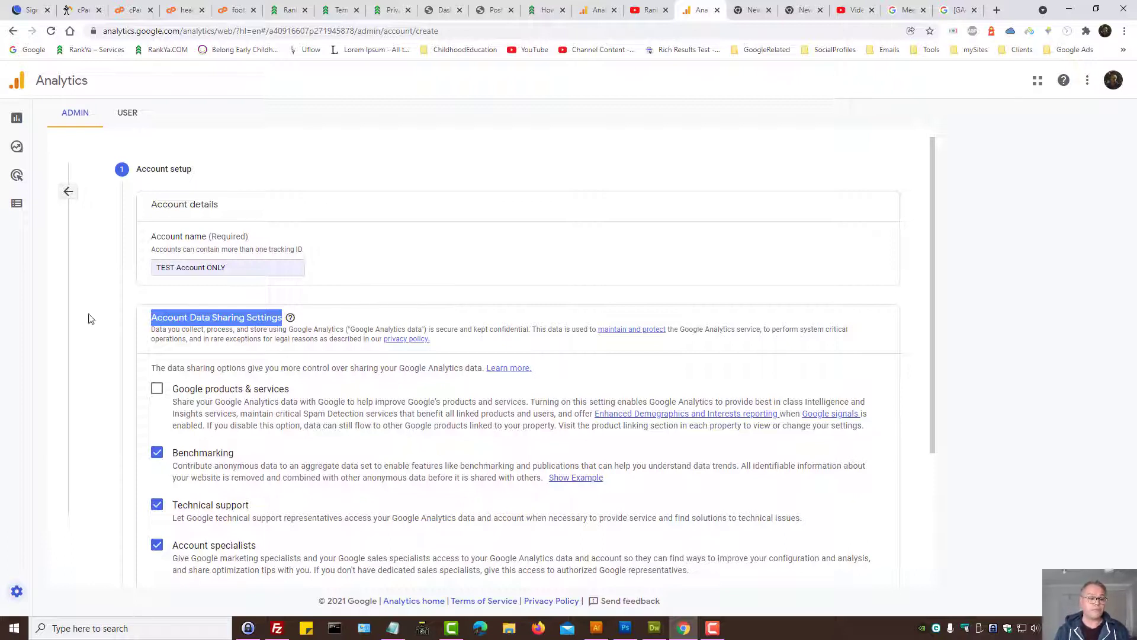
- Turn off the Account specialists, Technical support and Benchmarking data sharing options for the new account
left_click(170, 317)
left_click_drag(179, 317, 239, 318)
left_click(259, 320)
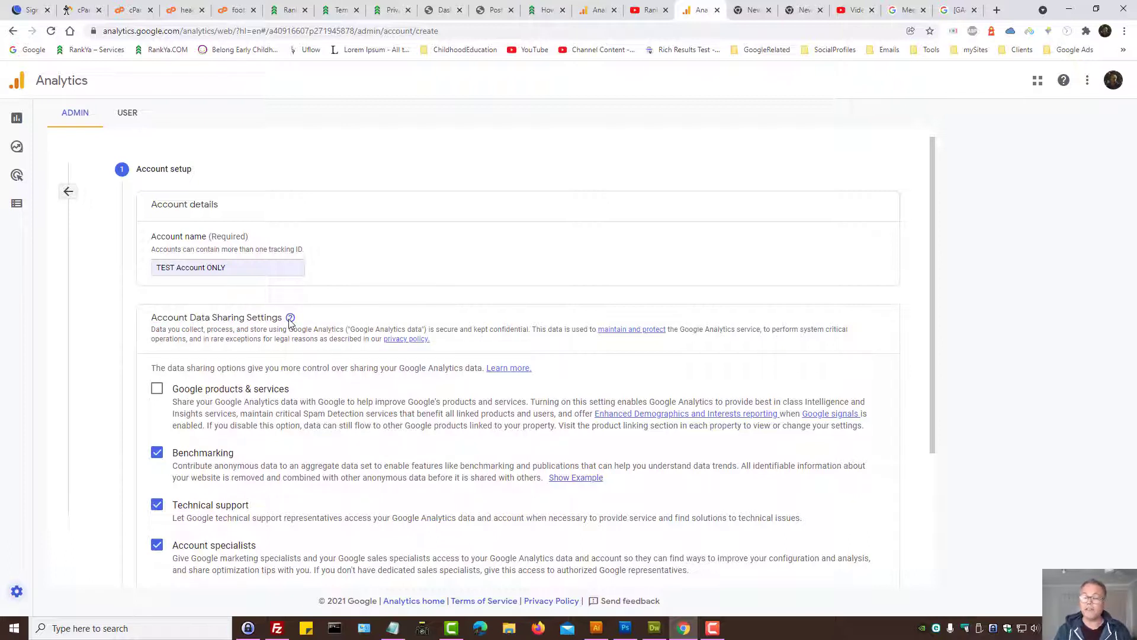
left_click(290, 320)
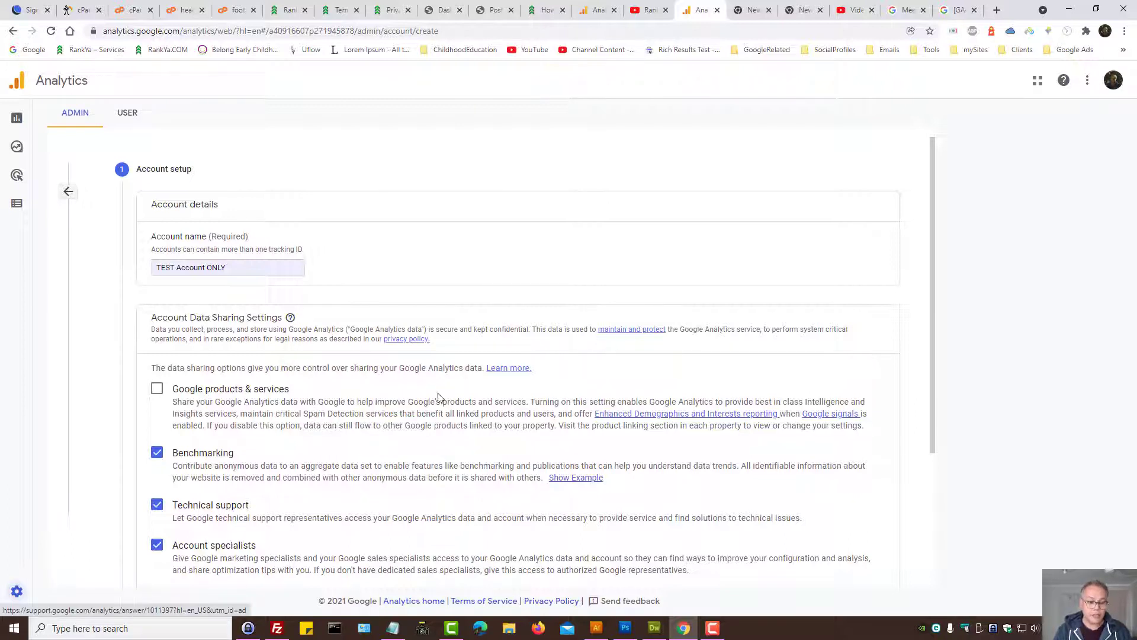
scroll(312, 426, "down", 1)
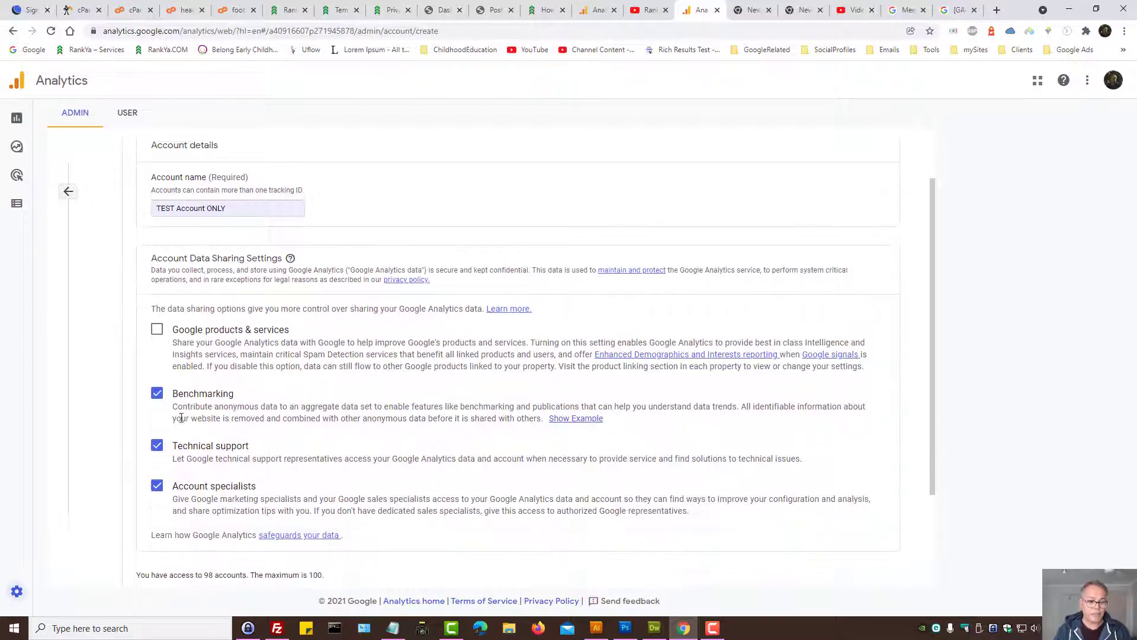
left_click(157, 486)
left_click(157, 445)
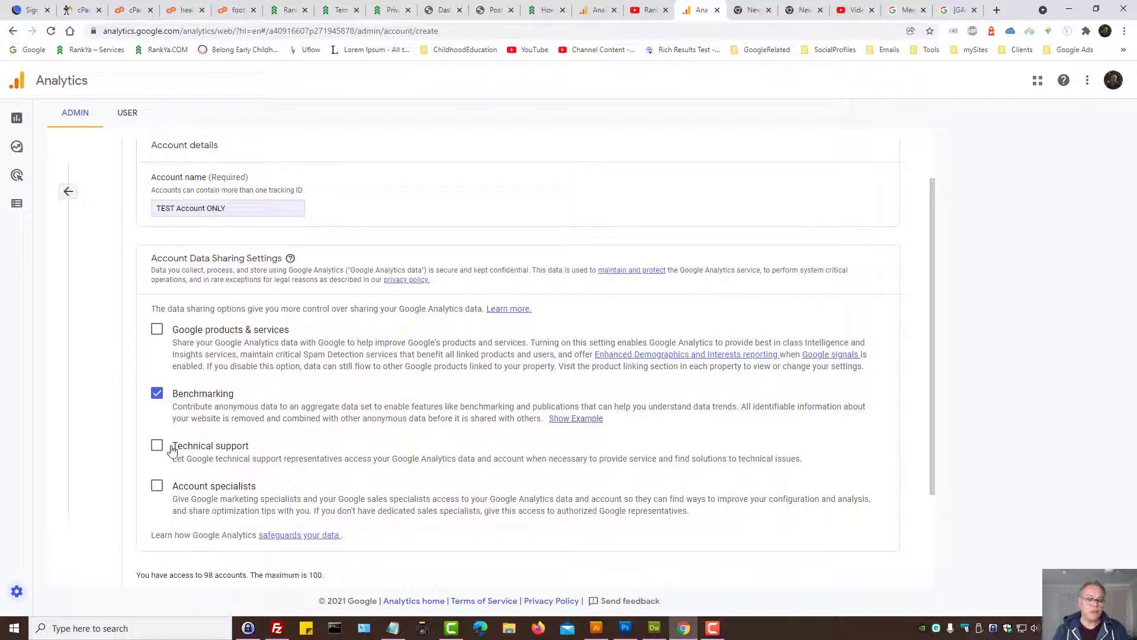
left_click(156, 393)
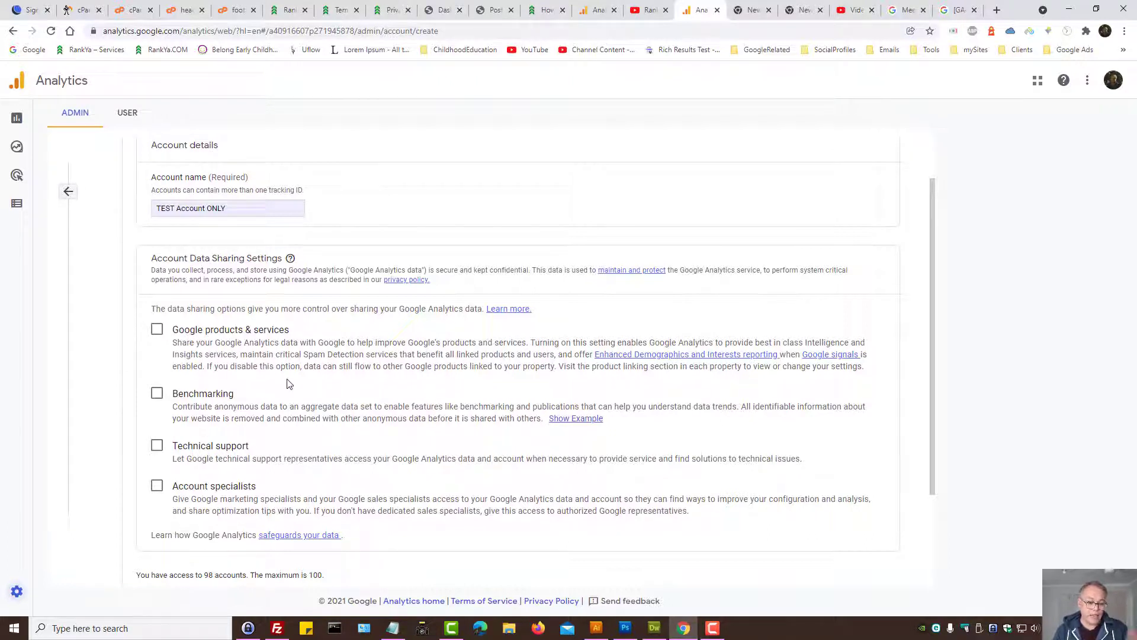
- Recheck the account name and data sharing options, and continue to the property setup
scroll(289, 384, "down", 2)
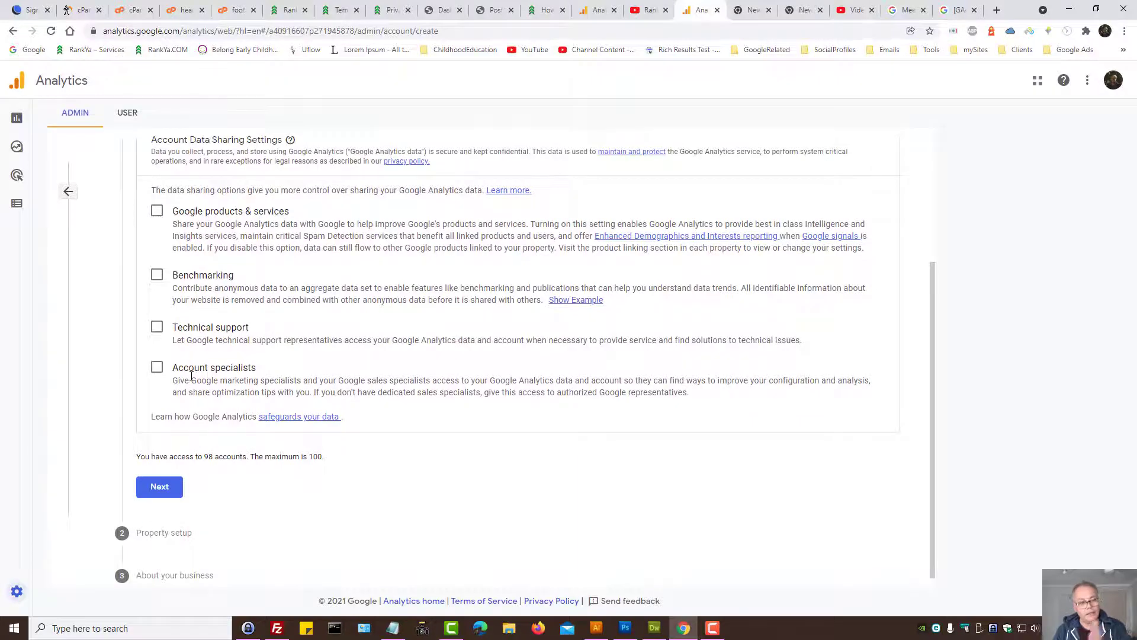
scroll(191, 376, "up", 3)
double_click(190, 264)
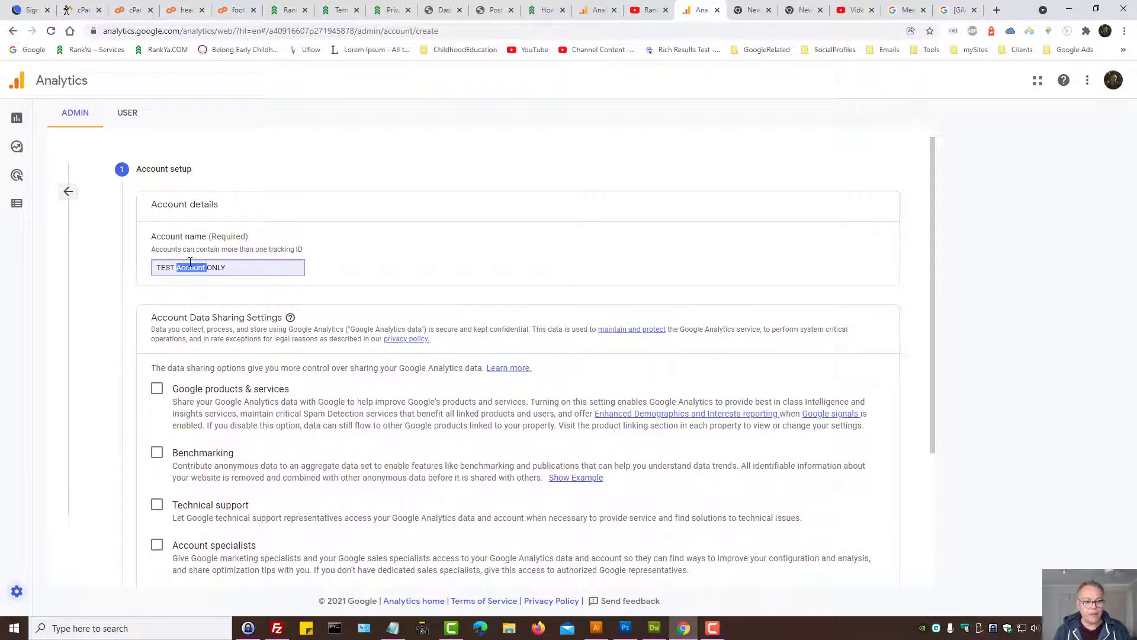
triple_click(190, 265)
scroll(108, 399, "down", 1)
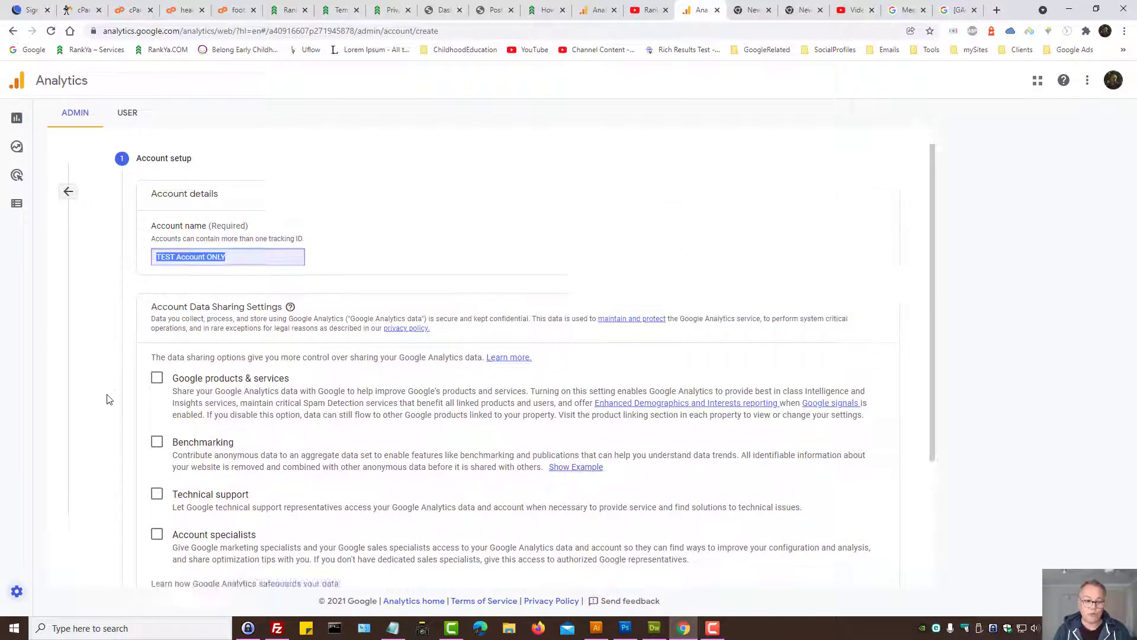
scroll(107, 398, "down", 3)
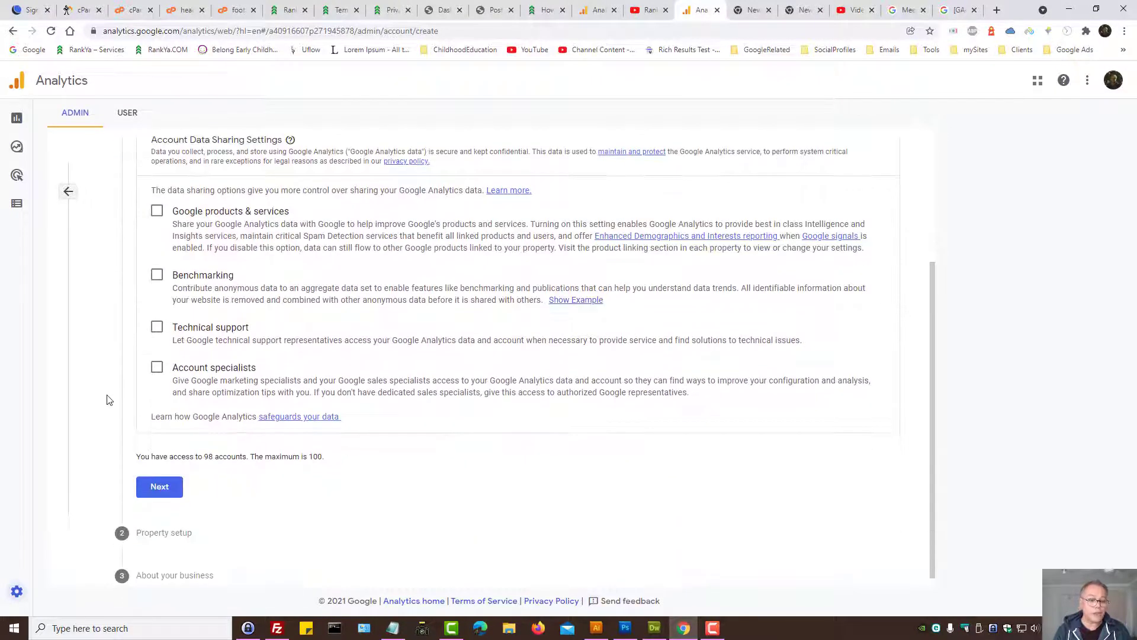
left_click(164, 490)
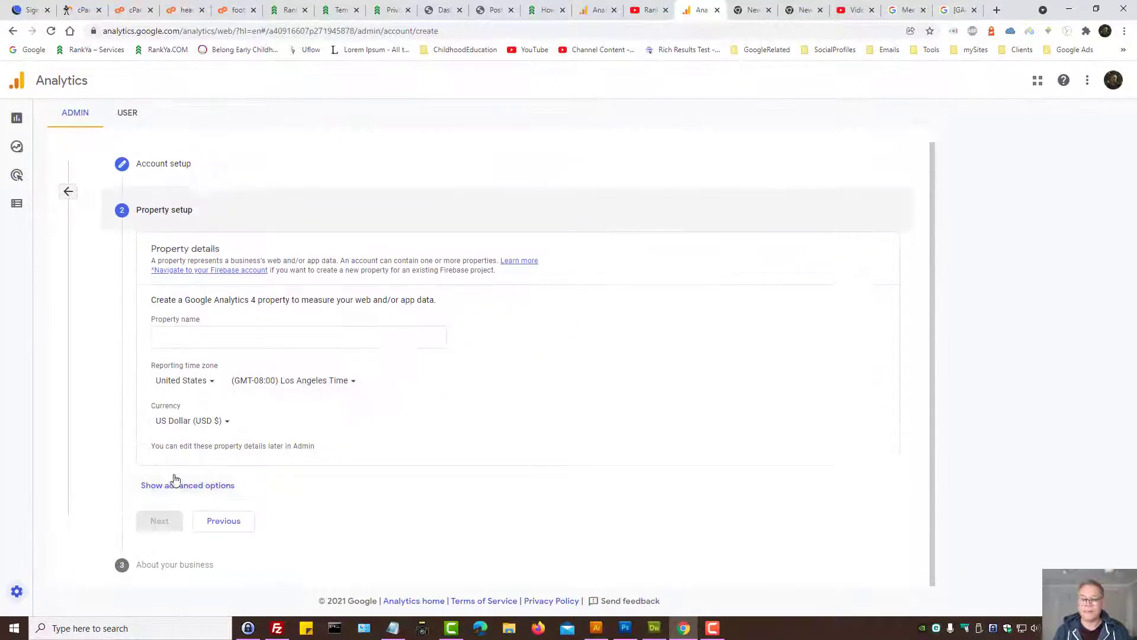
- Name the new Google Analytics 4 property "Sample Property"
left_click(211, 335)
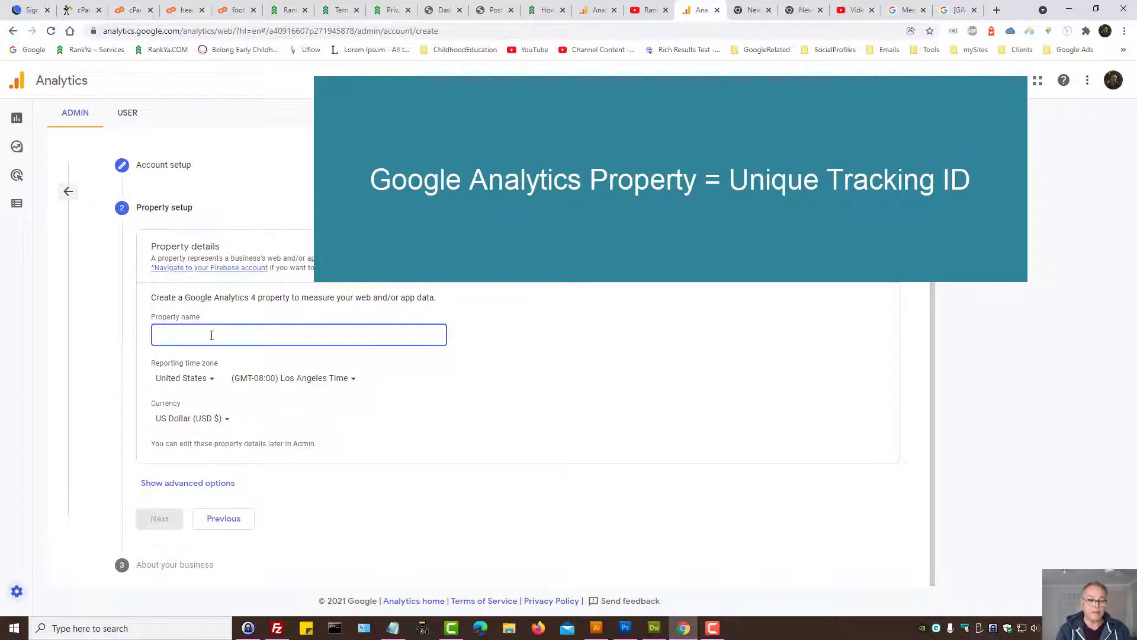
type("Sample Pro")
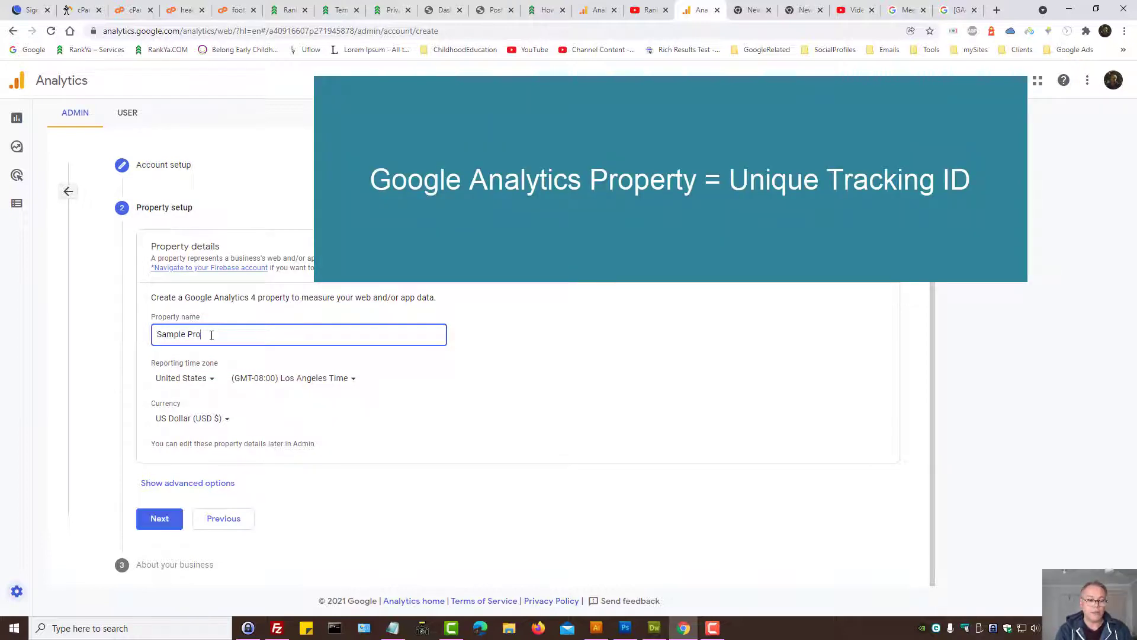
type("perty")
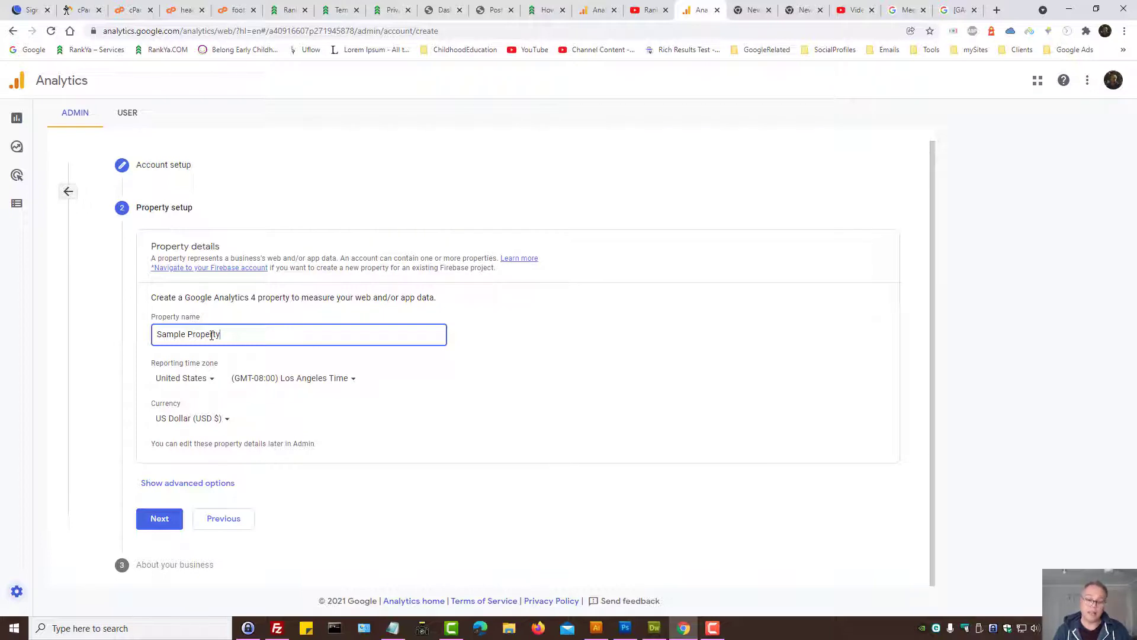
type("www.")
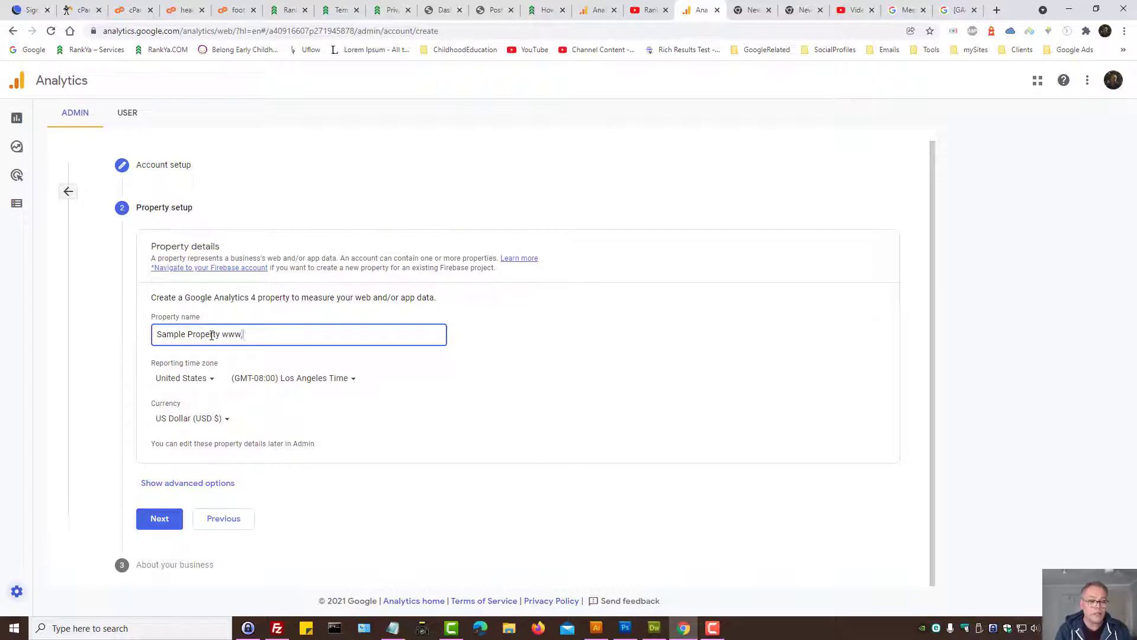
type("rankya.com.au")
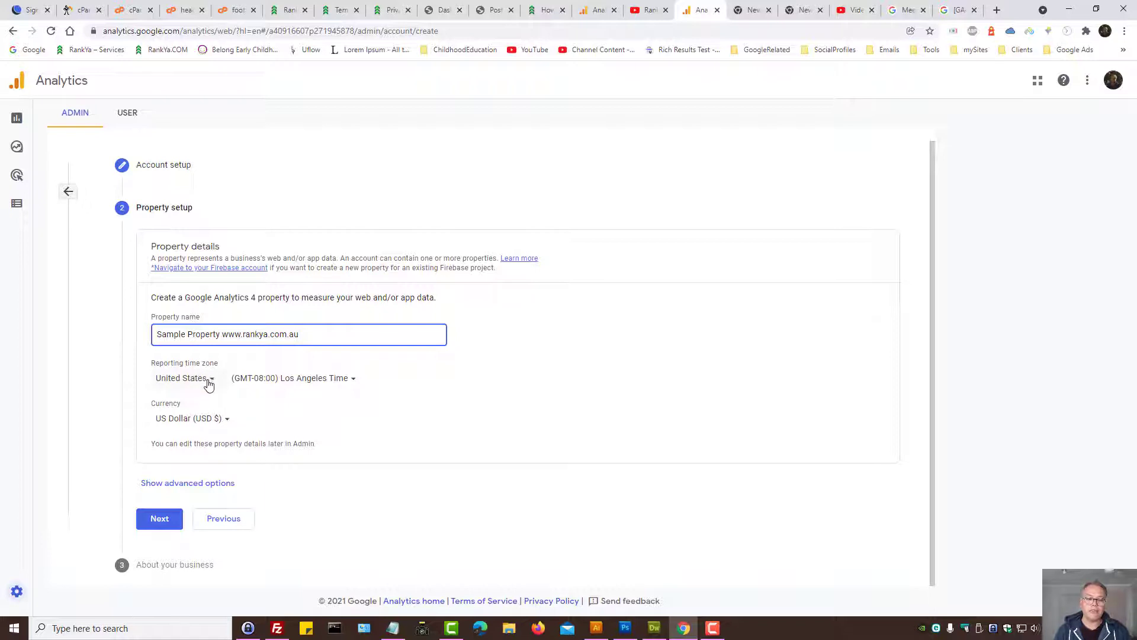
left_click(203, 378)
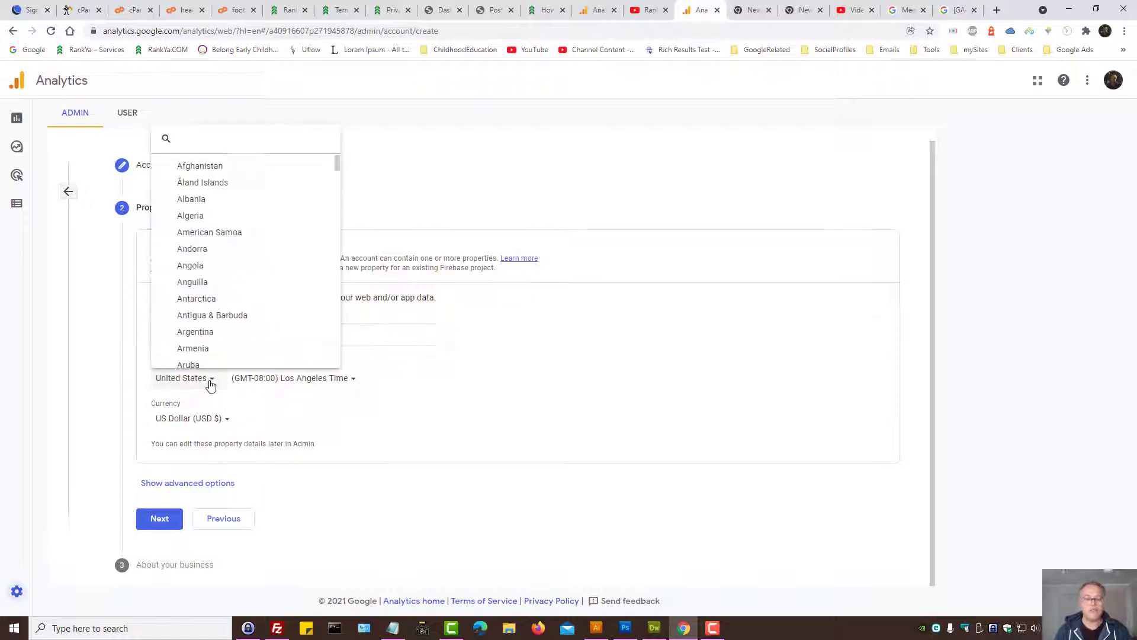
left_click(620, 310)
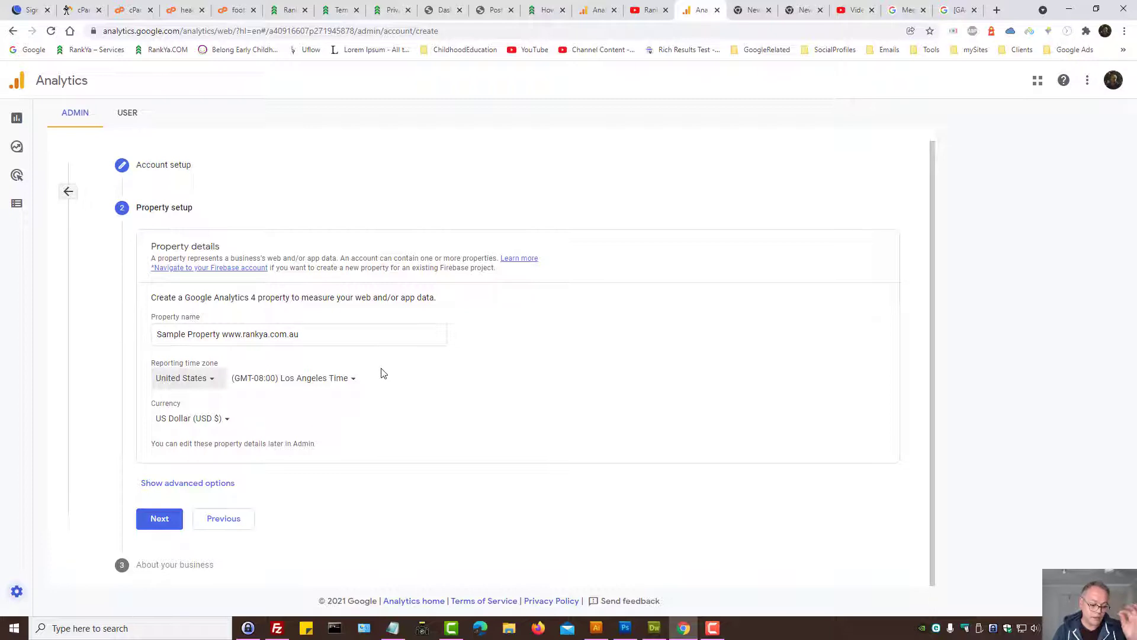
left_click(346, 387)
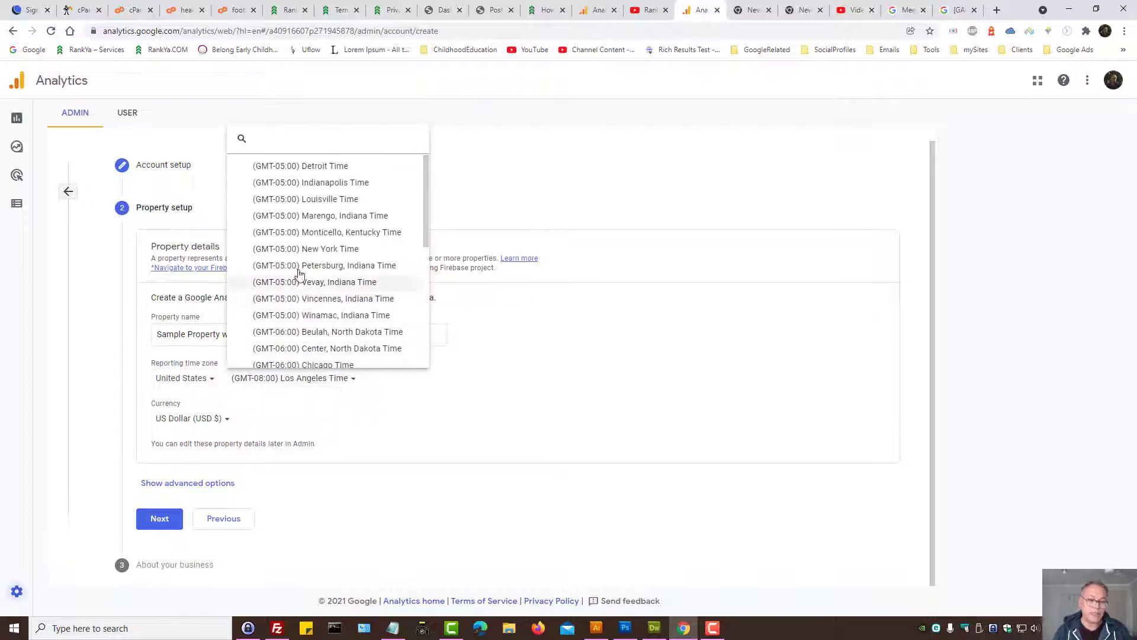
left_click(421, 464)
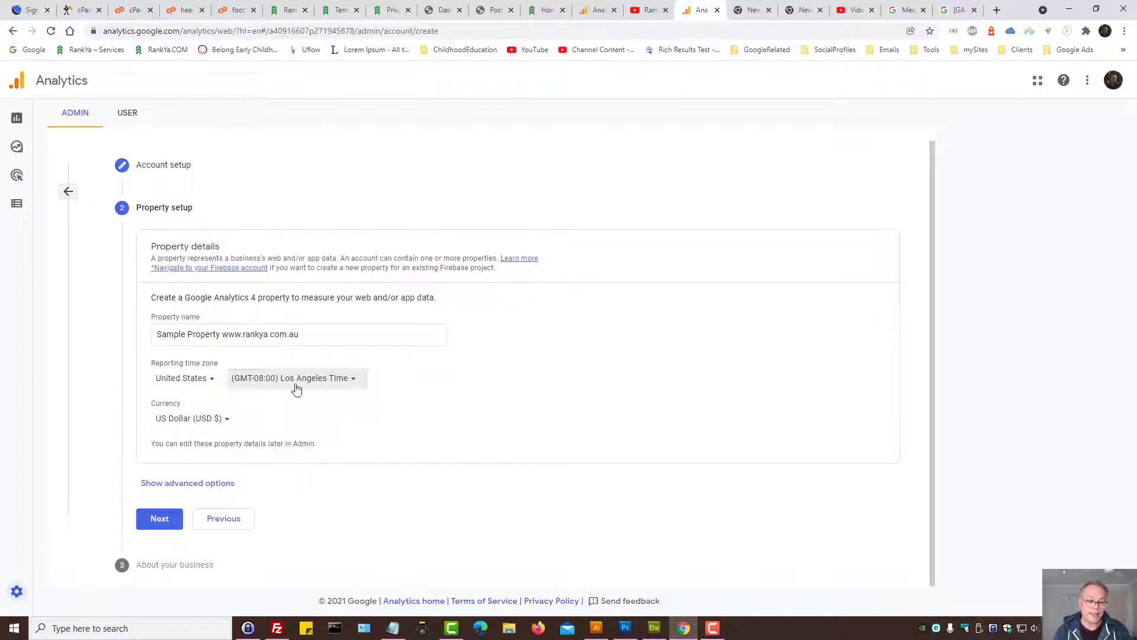
- Set the property's currency to Australian Dollar (AUD A$) and recheck the choice in the currency list
left_click(224, 420)
left_click(238, 258)
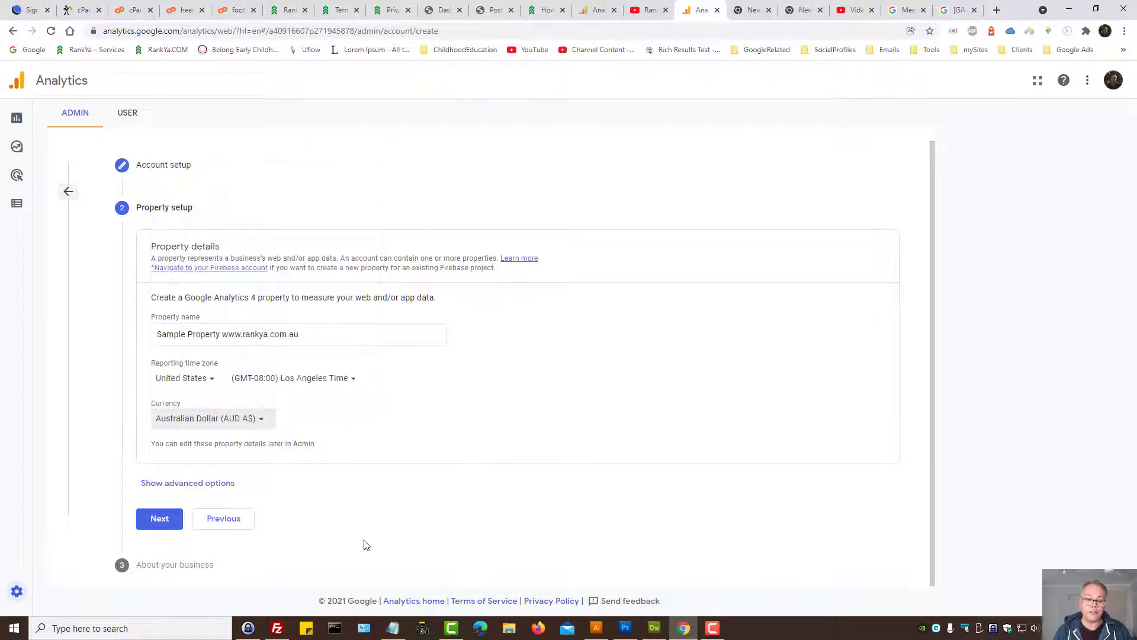
left_click(259, 422)
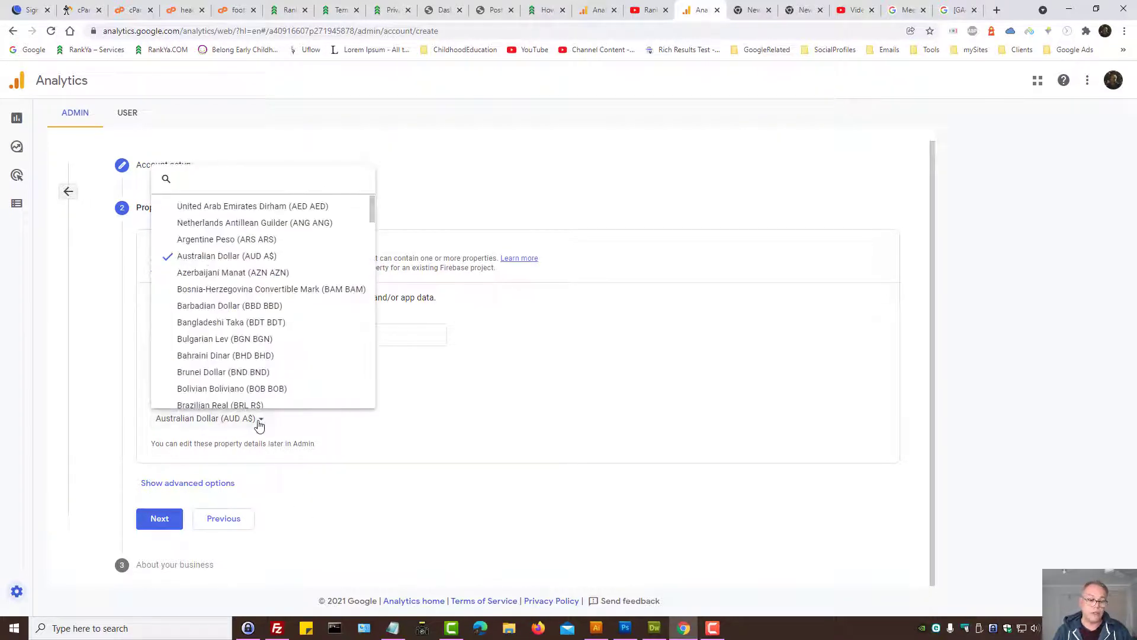
left_click(535, 396)
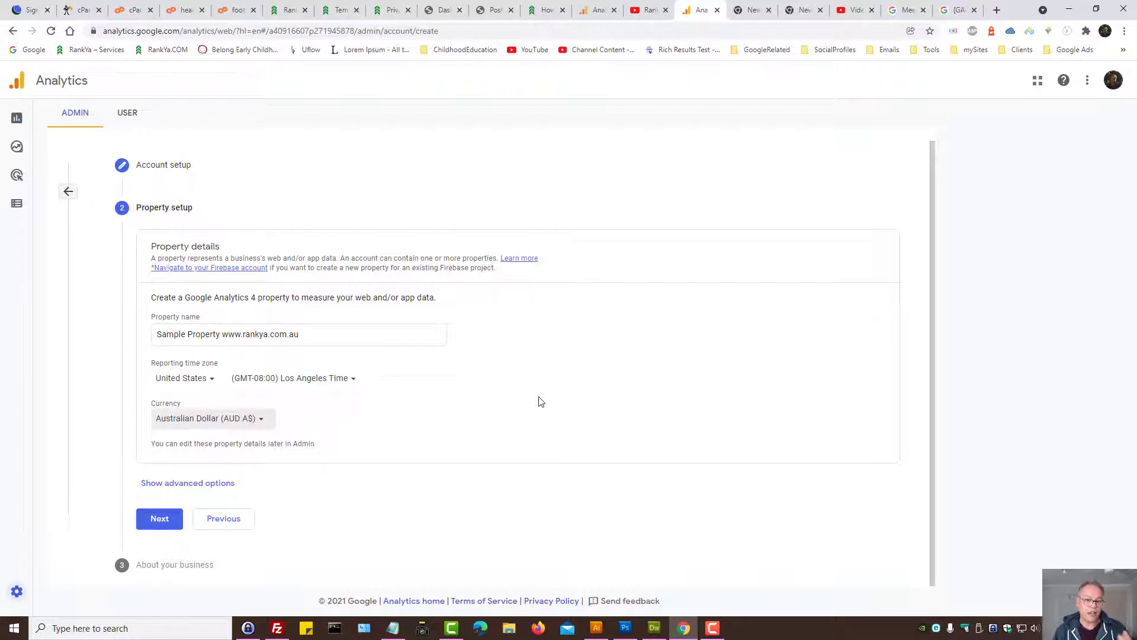
- Look at the rankya.com site, return to the Analytics property setup and show its advanced options
left_click(289, 10)
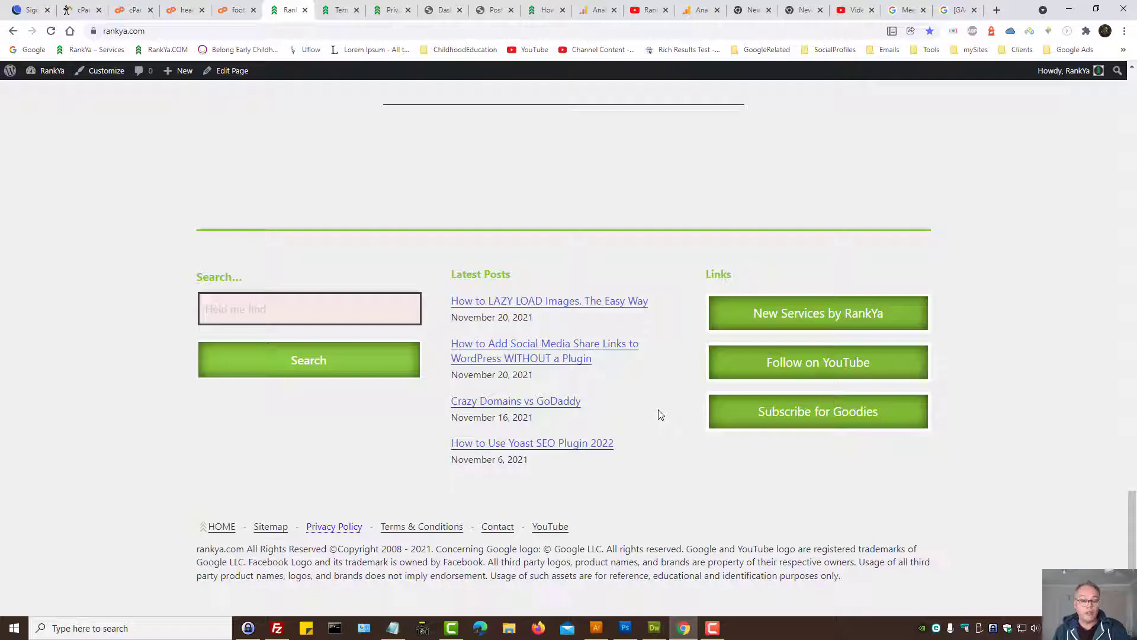
left_click(699, 10)
left_click(198, 484)
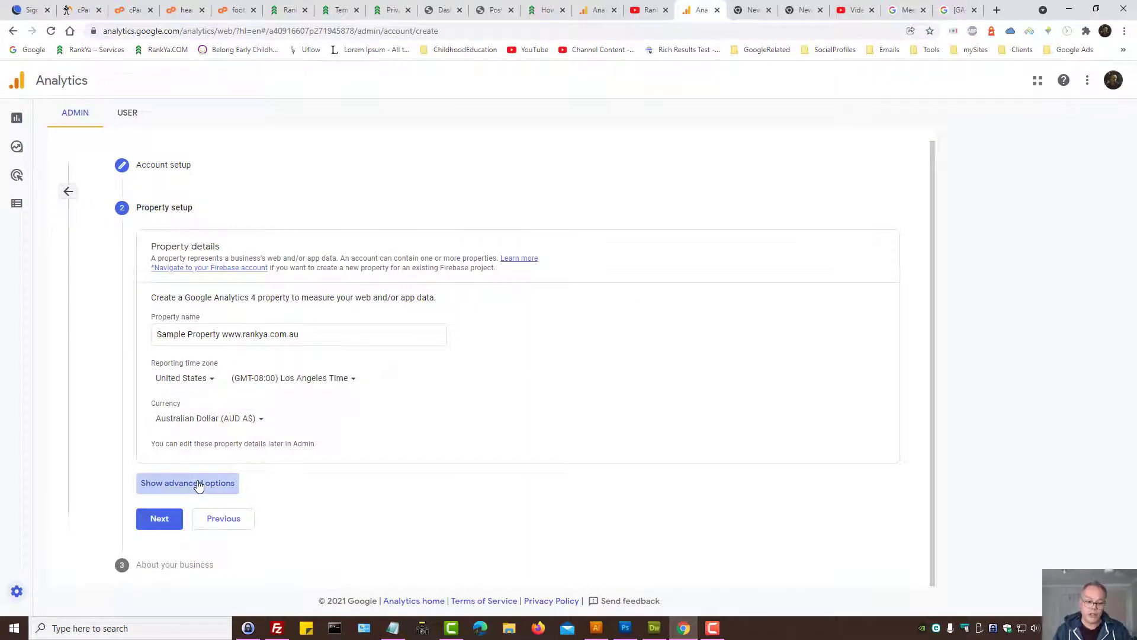
left_click(198, 484)
scroll(355, 441, "down", 2)
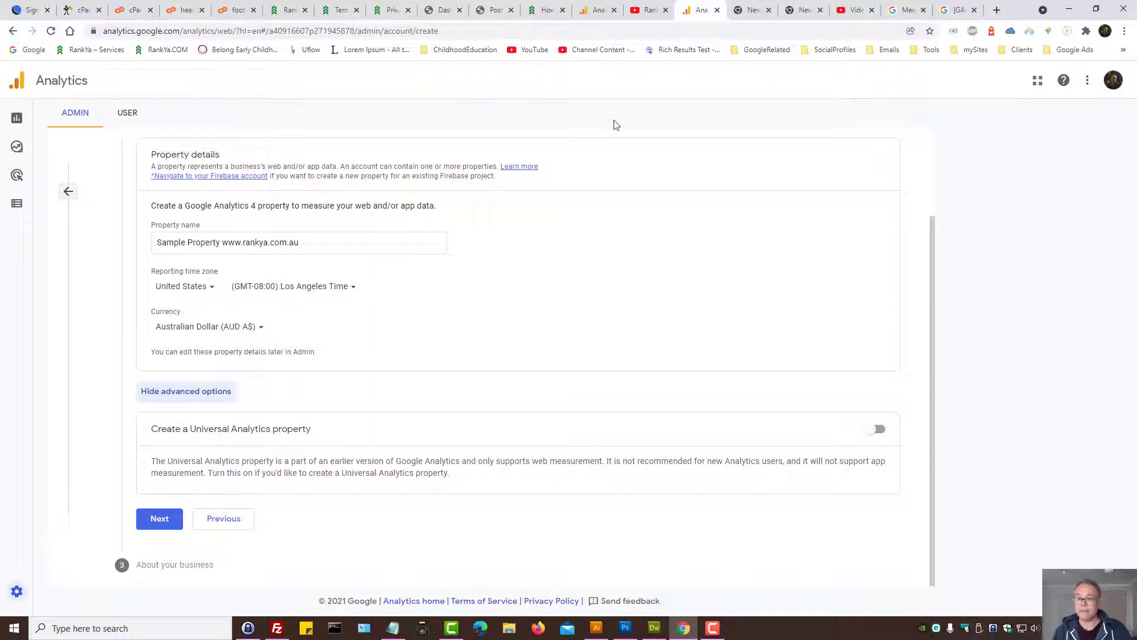
- Review the Analytics Help pages on which platforms accept a "G-" ID and on Google Analytics 4, and return to the property setup
left_click(958, 9)
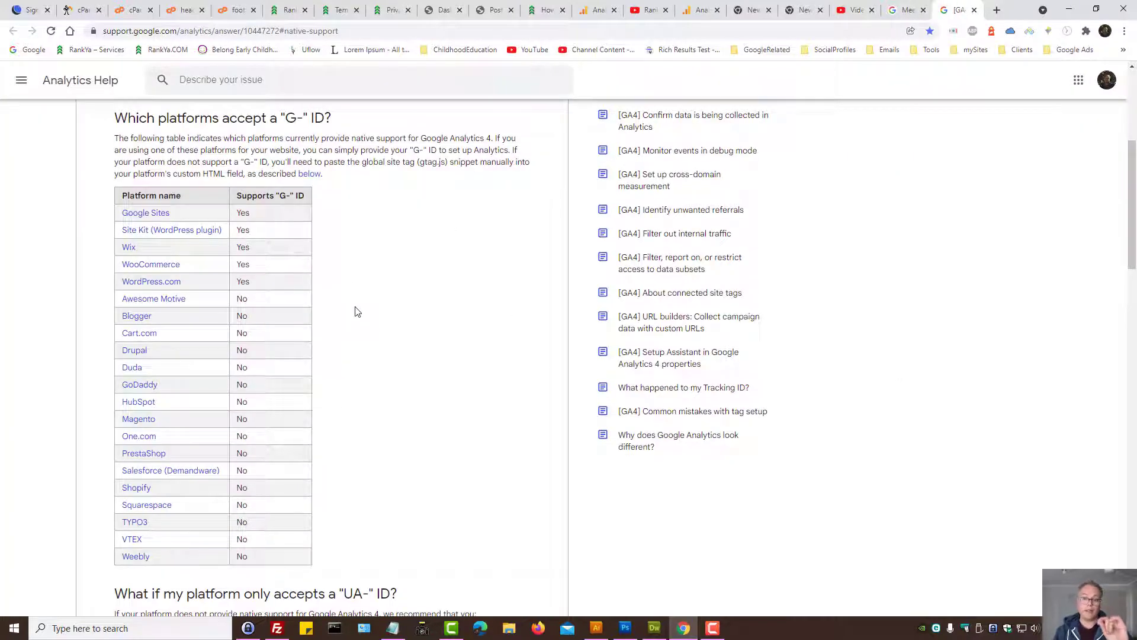
left_click_drag(108, 207, 263, 287)
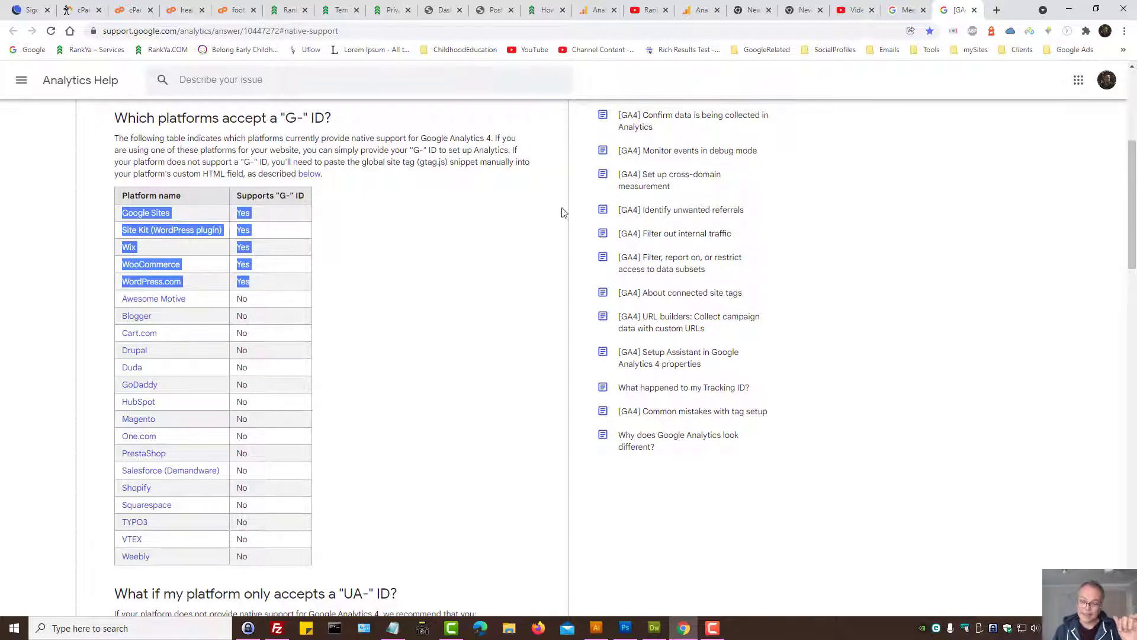
left_click(894, 7)
left_click_drag(115, 178, 186, 185)
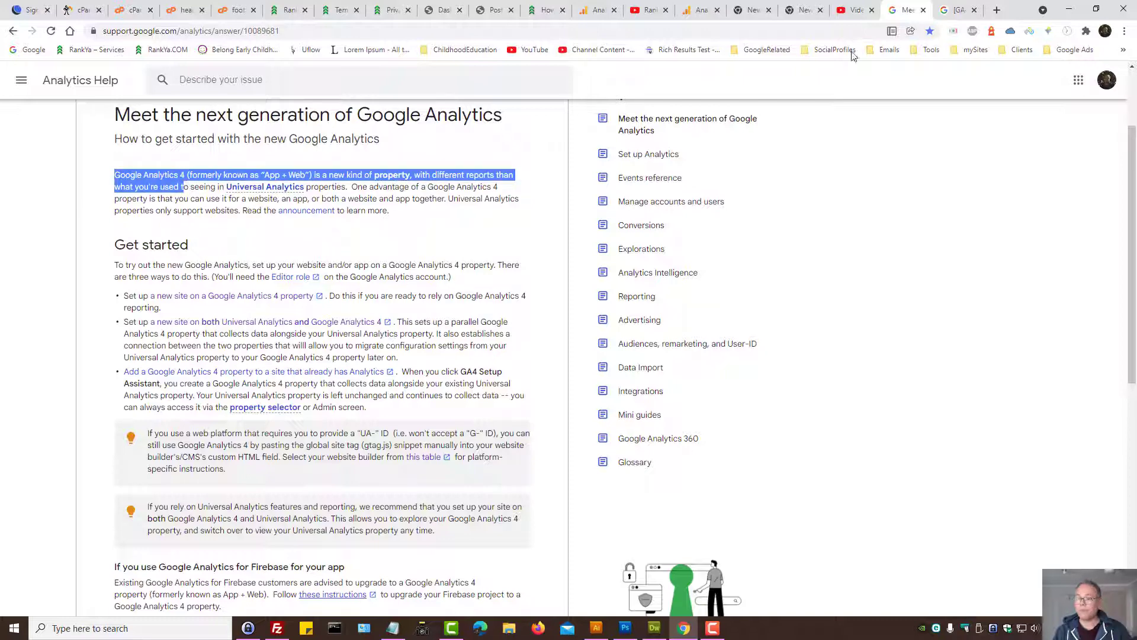
left_click(955, 9)
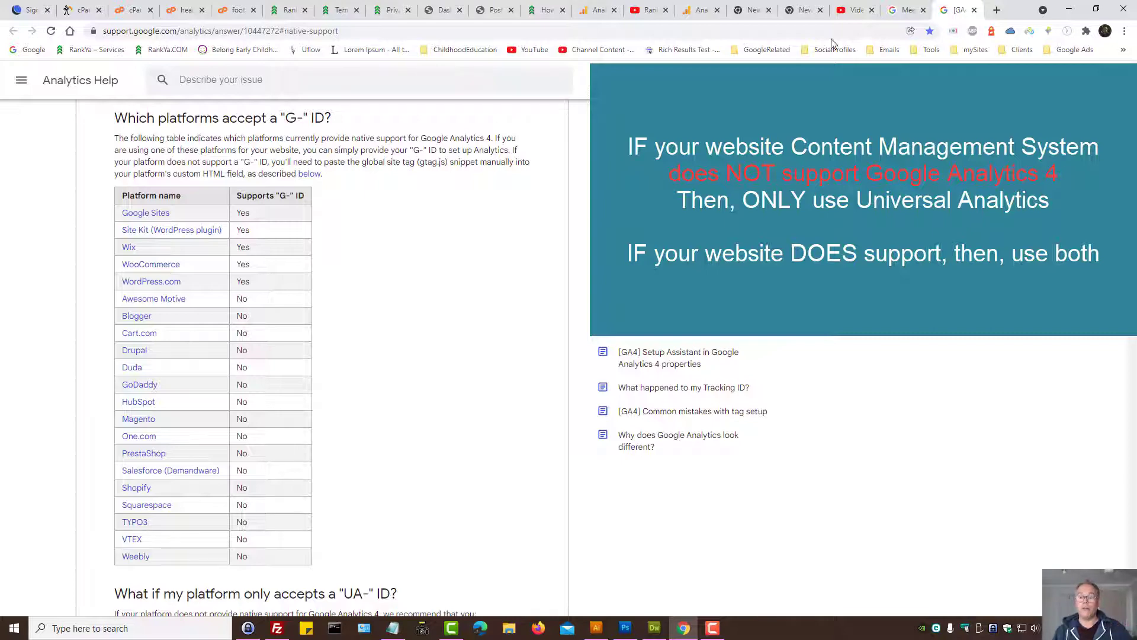
left_click(704, 10)
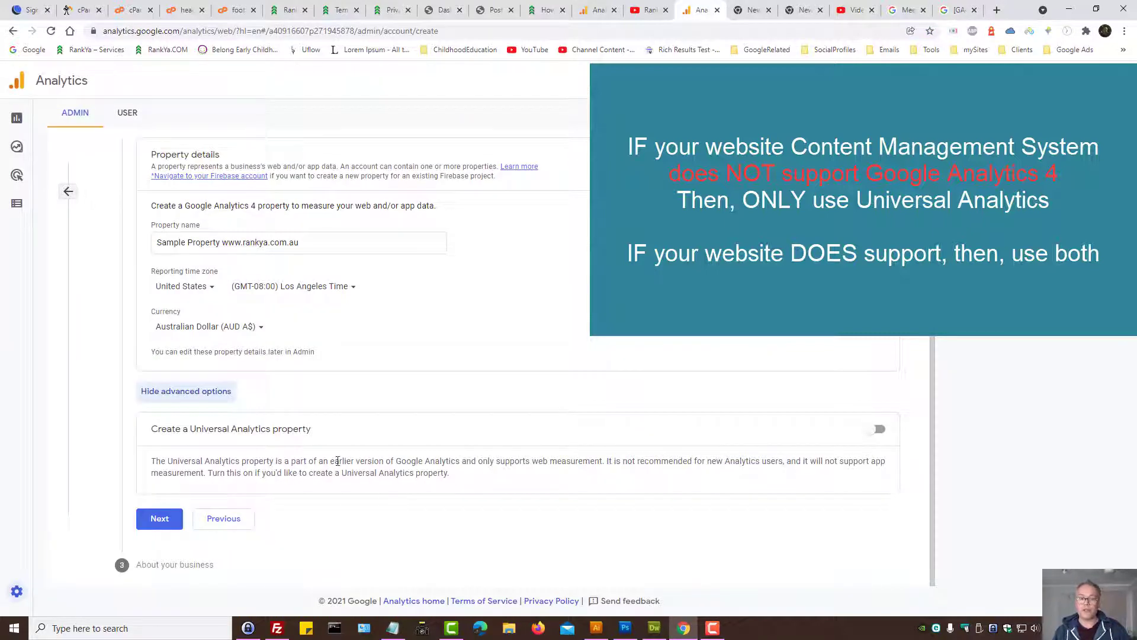
- Turn on the option to create a Universal Analytics property and look over its settings
left_click(879, 431)
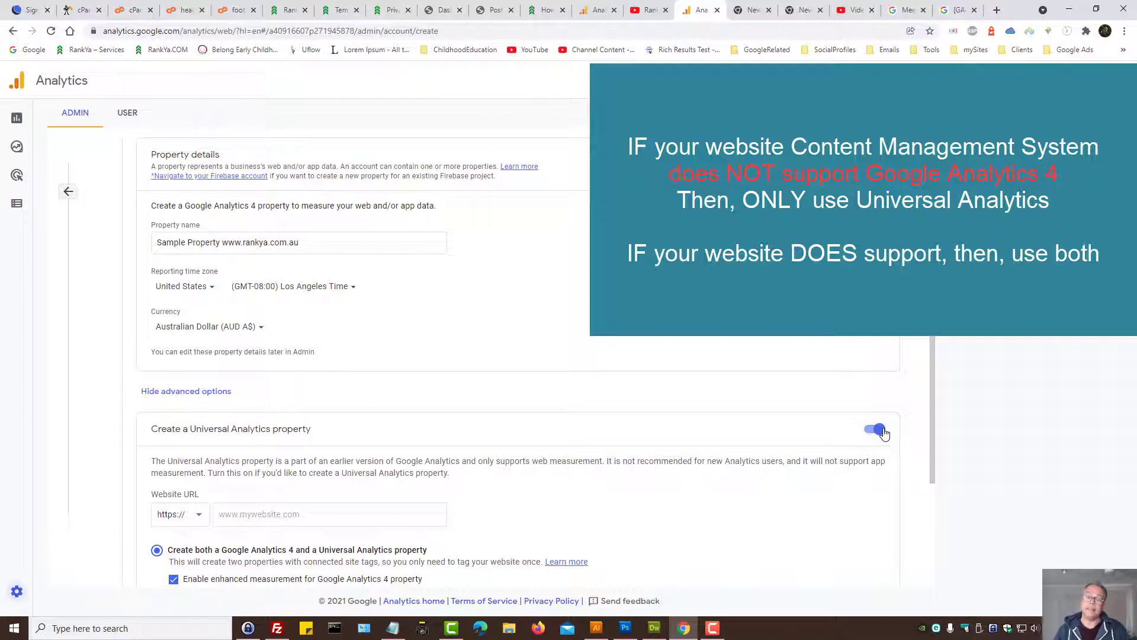
scroll(926, 397, "down", 2)
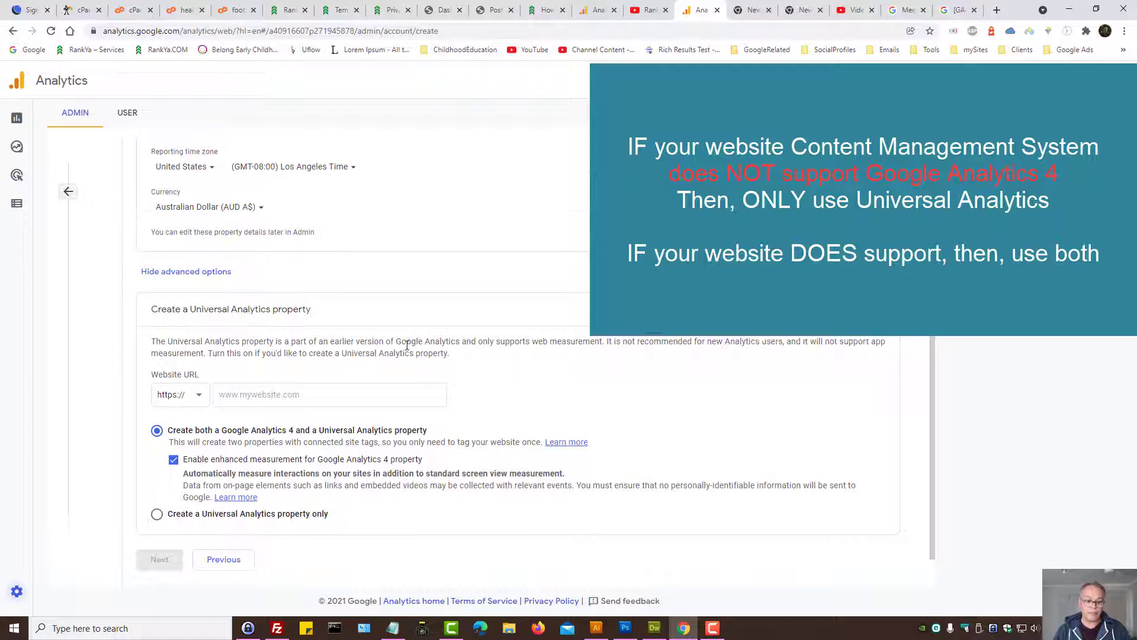
scroll(415, 356, "down", 1)
- Copy the address of the open rankya.com site and paste it as the Universal Analytics property's website URL
left_click(258, 355)
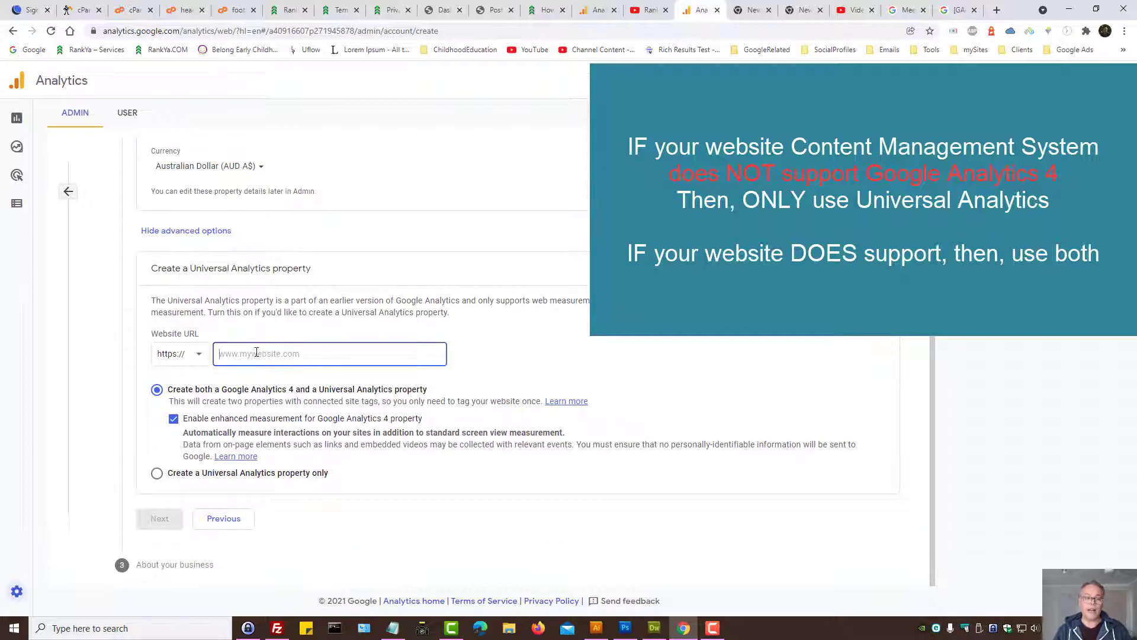
left_click(276, 6)
left_click(183, 28)
key("ctrl+c")
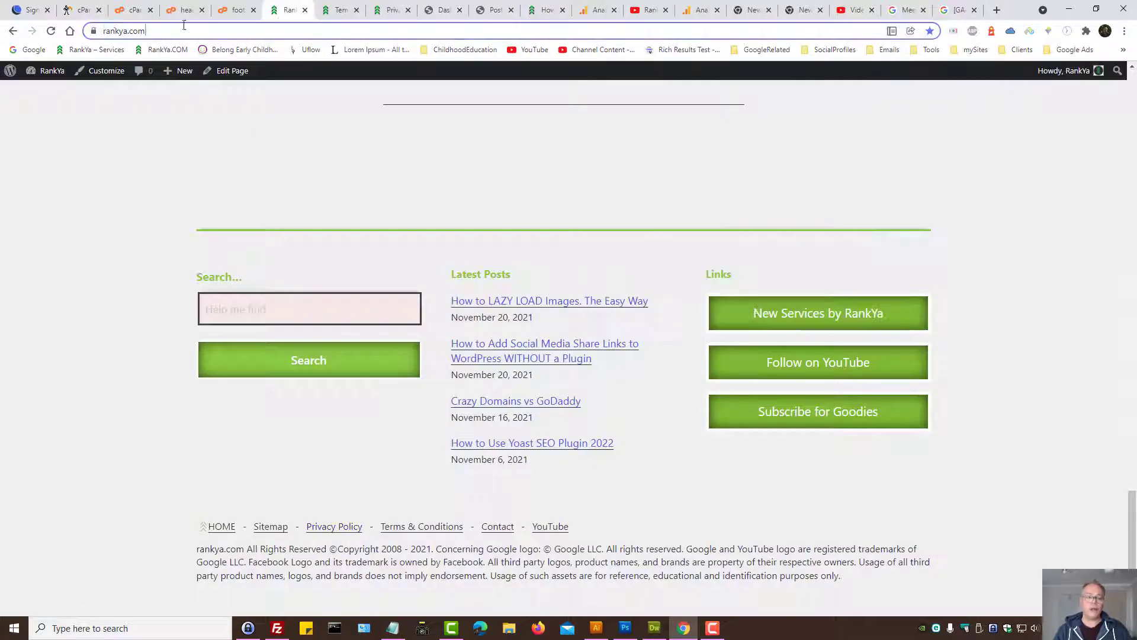
left_click(699, 10)
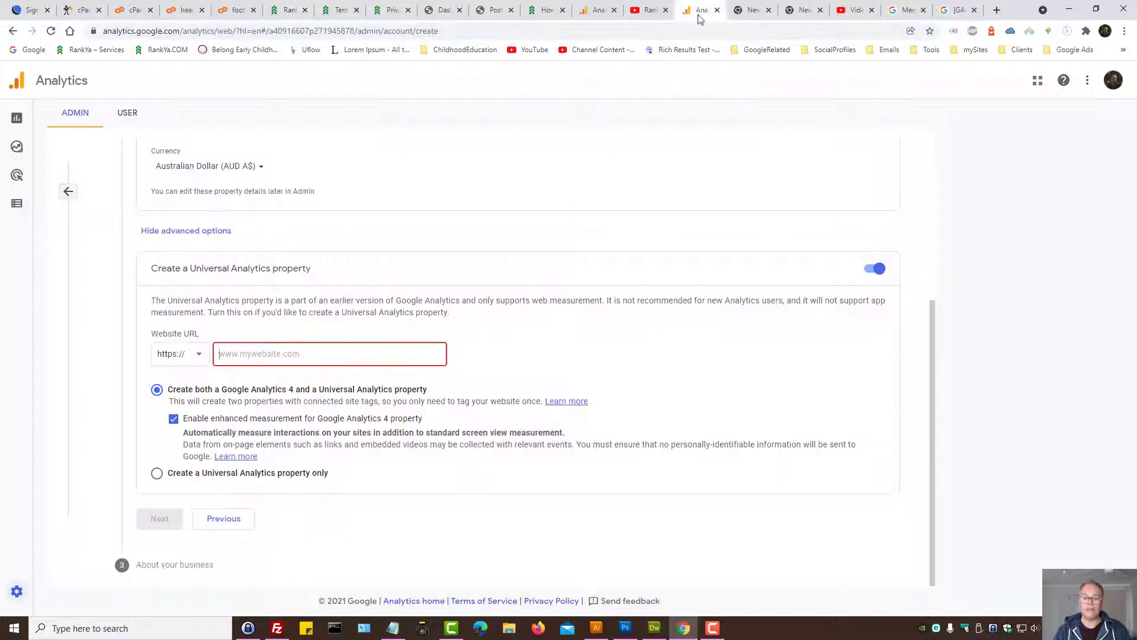
left_click(260, 356)
key("ctrl+v")
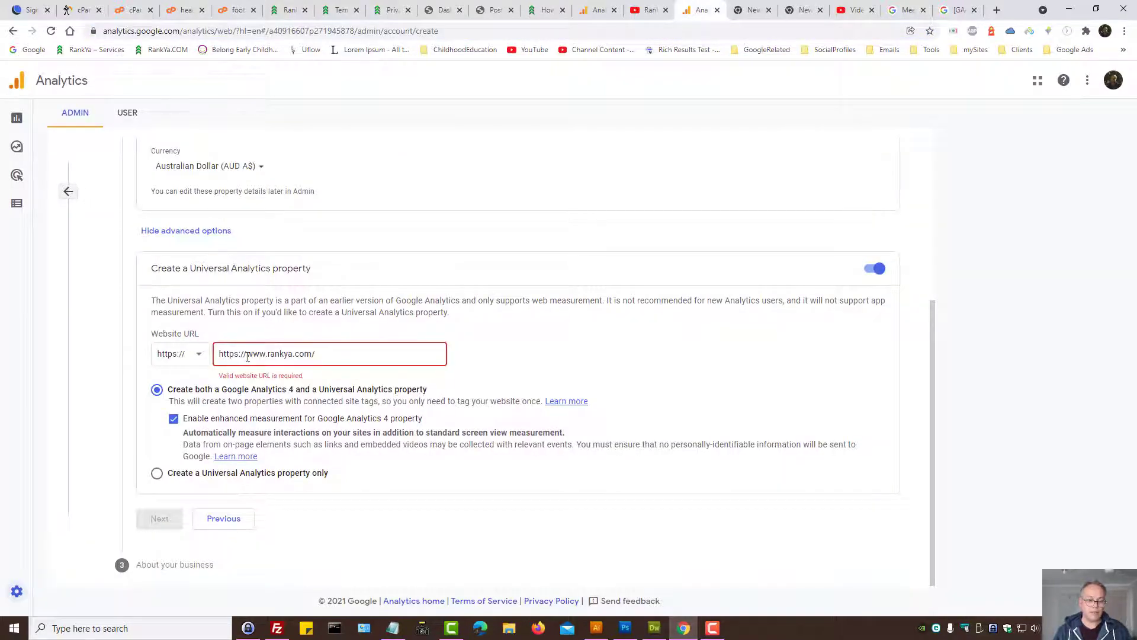
left_click_drag(248, 356, 218, 354)
key("BackSpace")
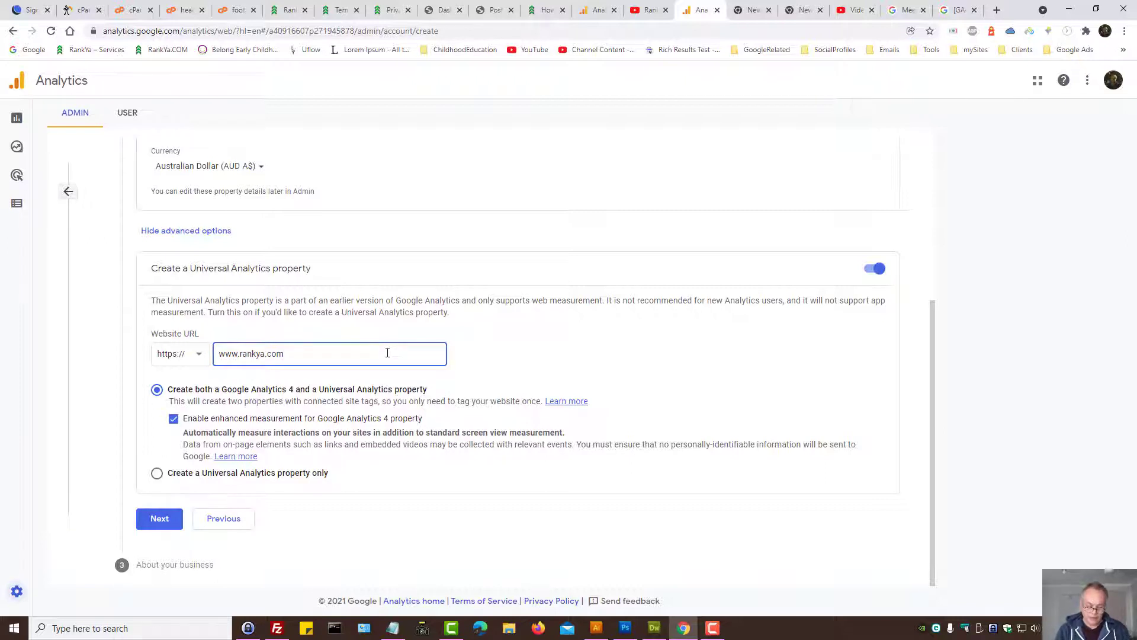
type(".au")
left_click_drag(388, 353, 190, 361)
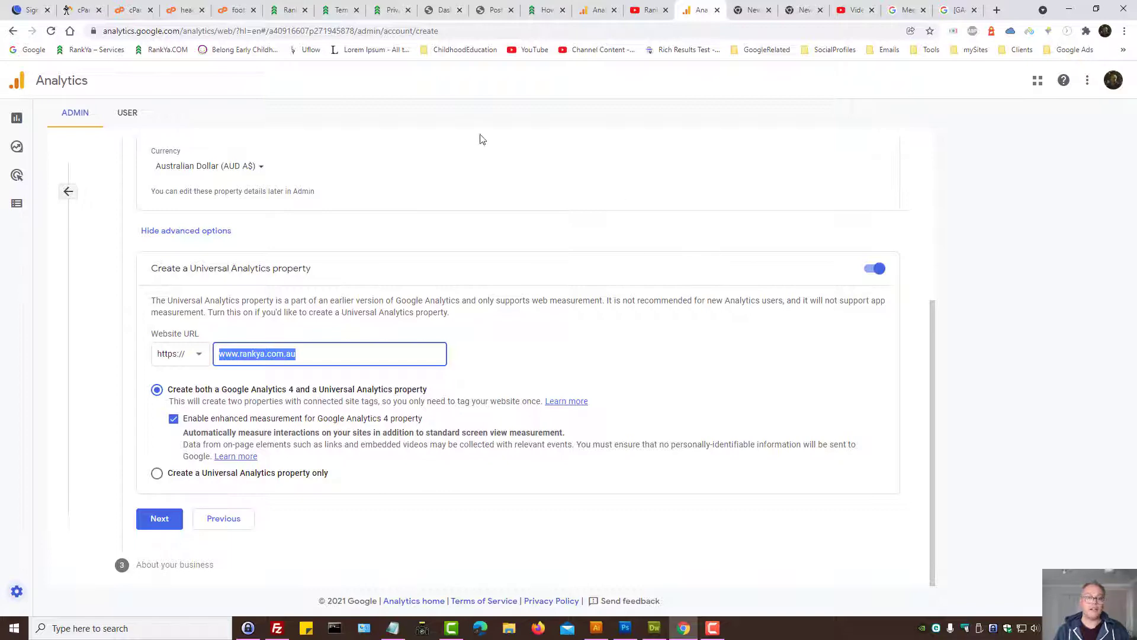
- Open the Services link from the rankya.com home page in a new tab and view that site
left_click(289, 9)
scroll(708, 263, "up", 20)
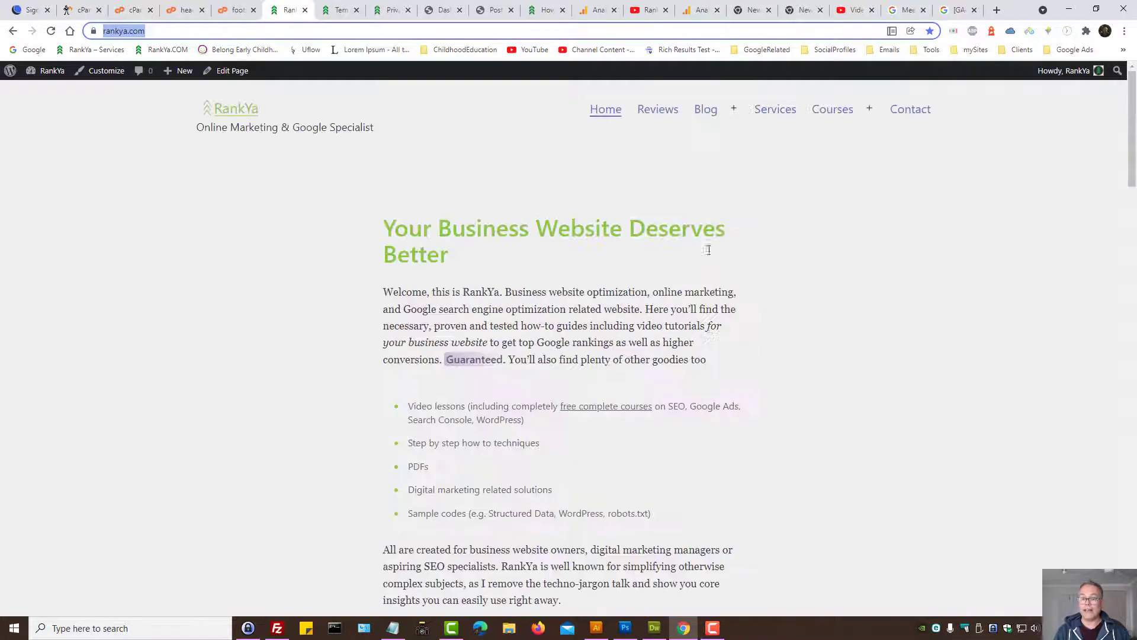
middle_click(774, 114)
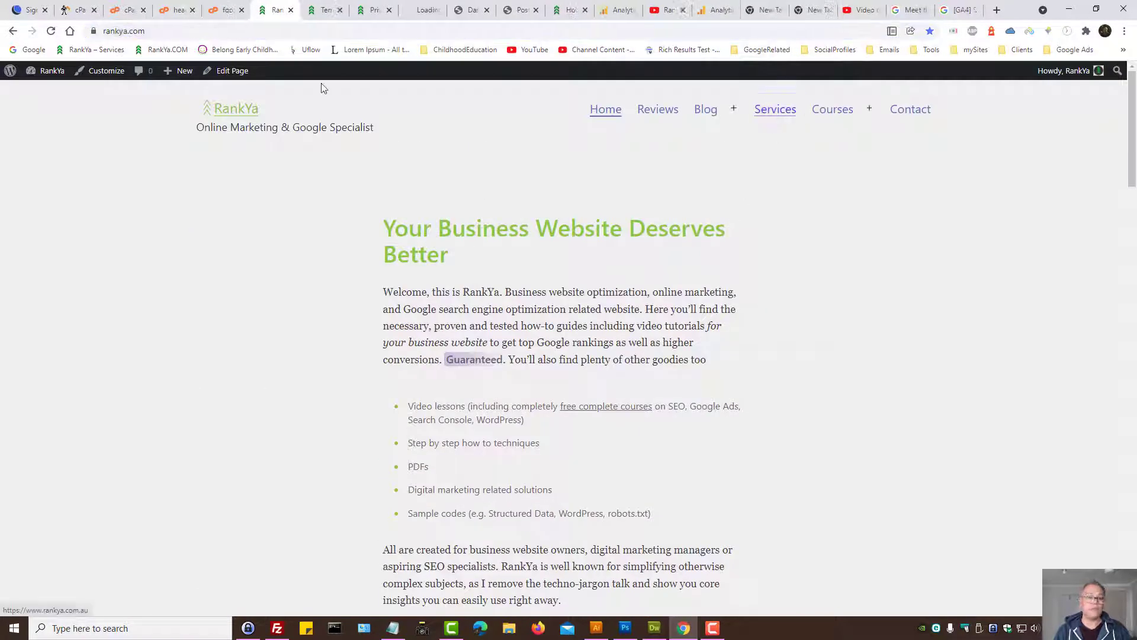
left_click(421, 8)
- Close the Terms & Conditions and Privacy Policy tabs, and return to the website URL in the Analytics property setup
left_click(339, 10)
left_click(339, 9)
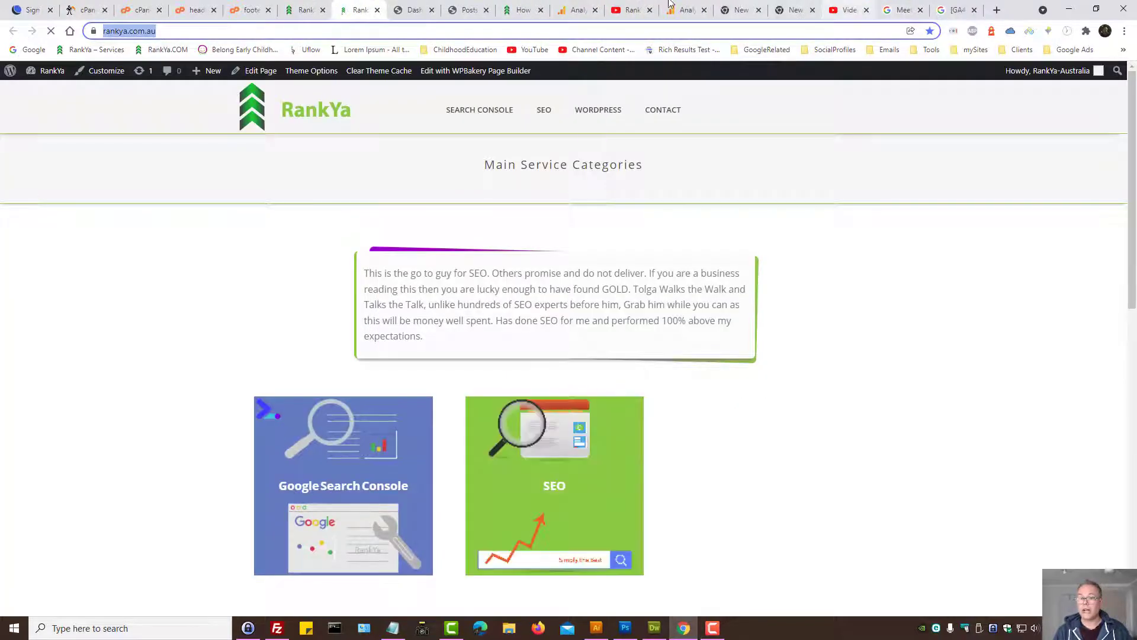
left_click(672, 10)
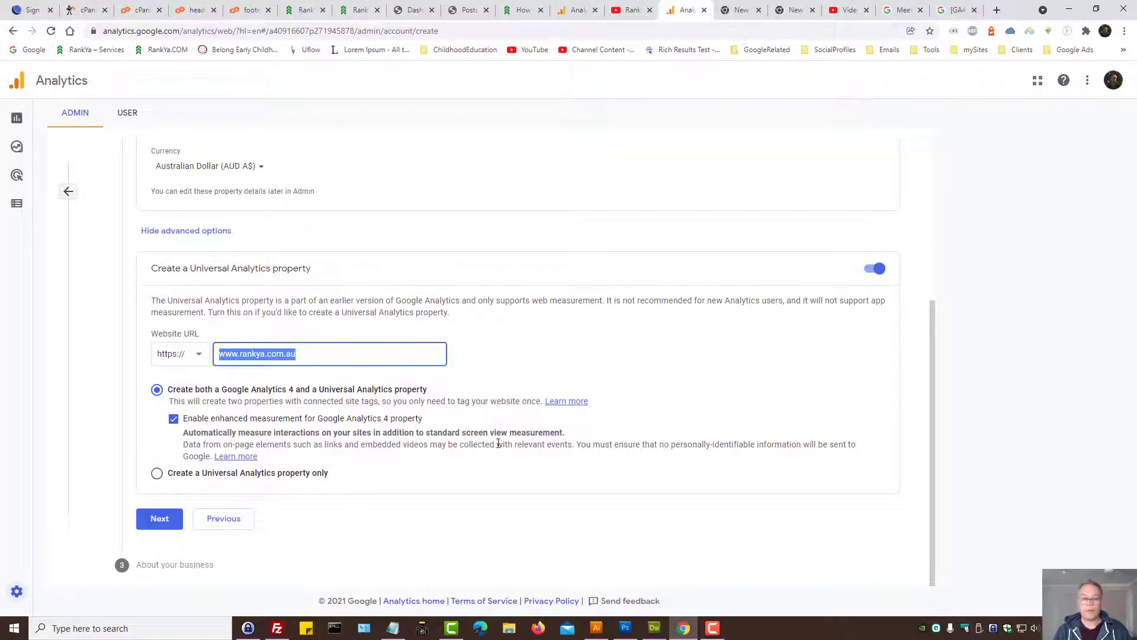
left_click(305, 358)
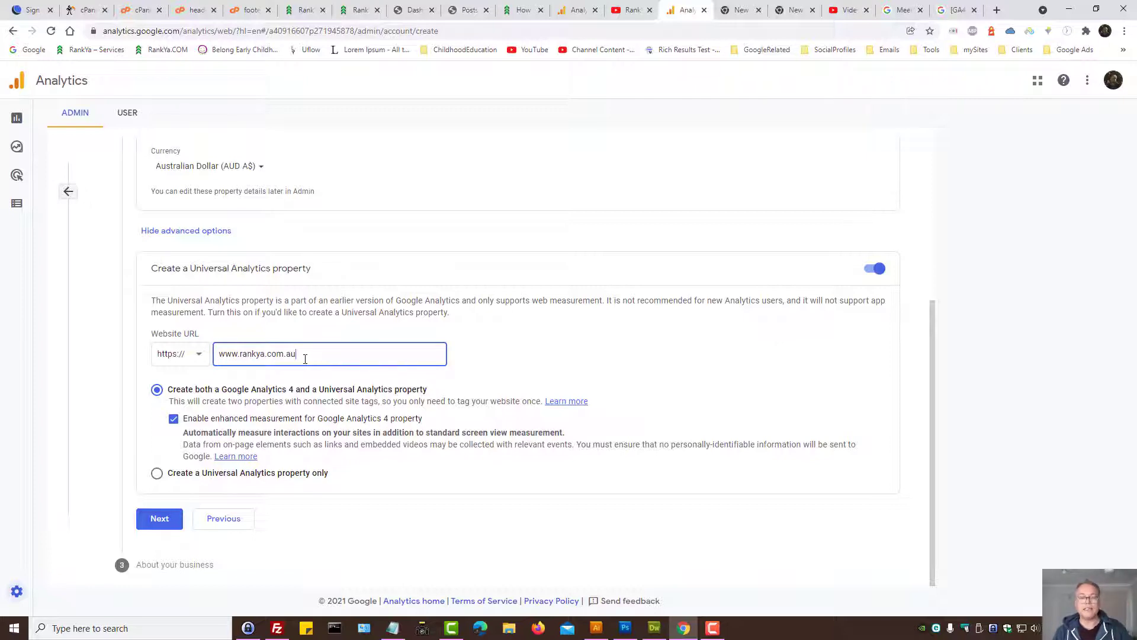
- Go back to the account setup, rename the account "Account for RankYa Australia Site" and continue to the property setup
scroll(363, 408, "up", 4)
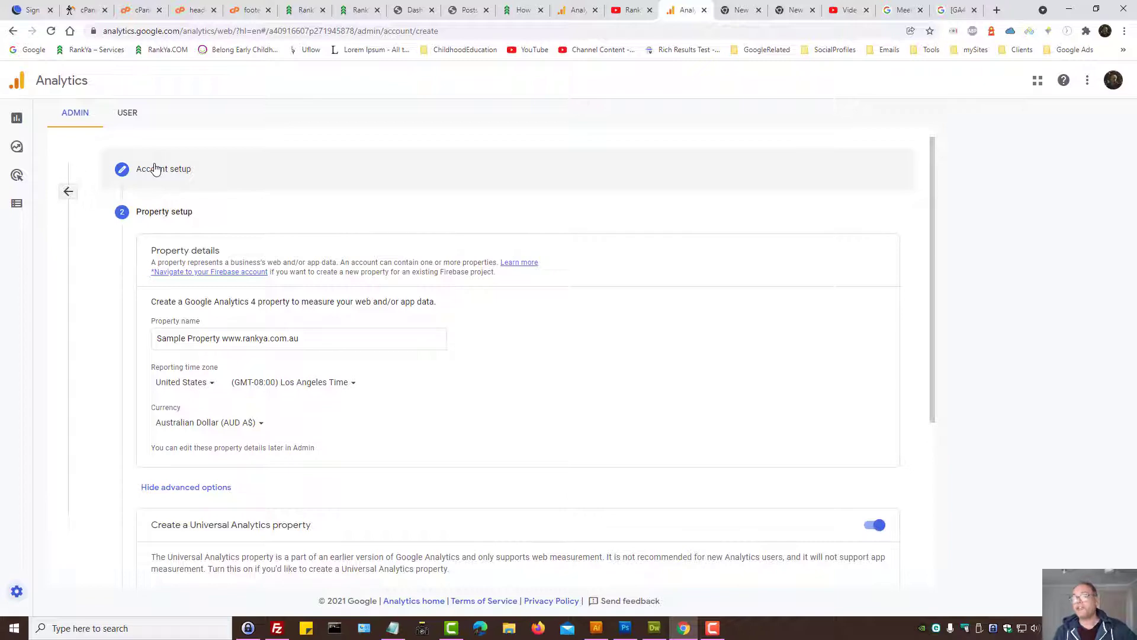
left_click(165, 181)
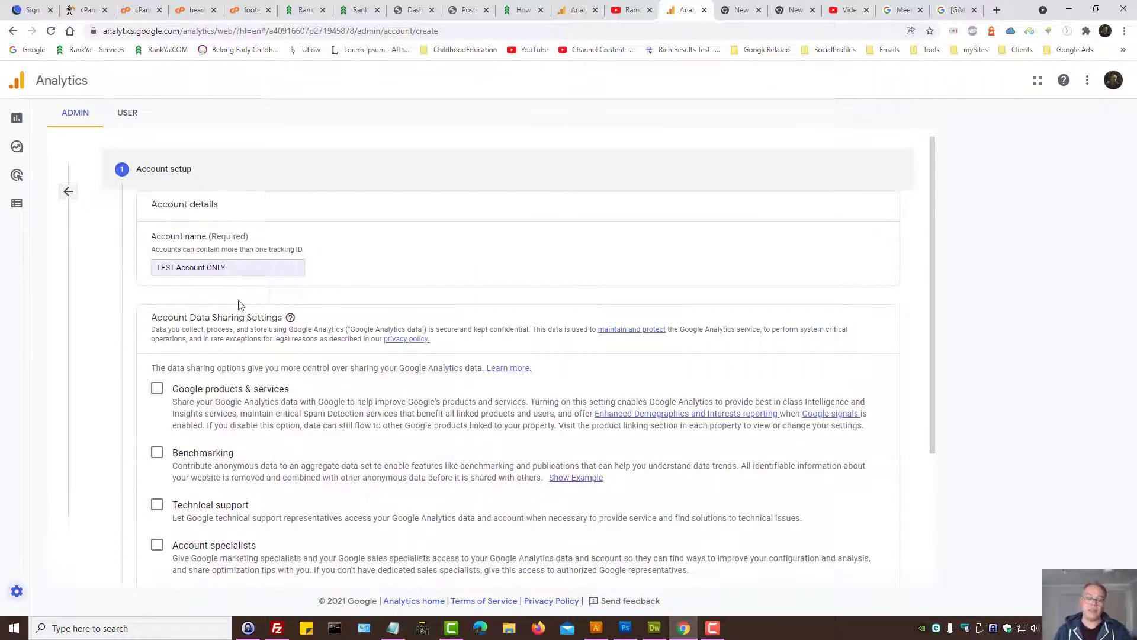
left_click_drag(234, 268, 148, 273)
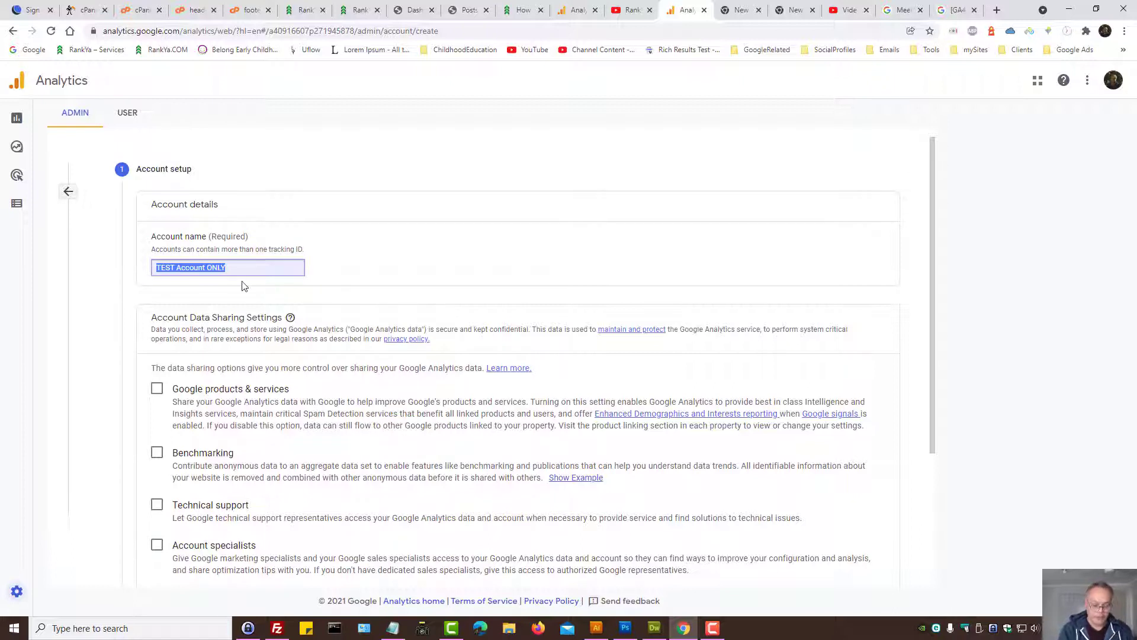
type("Accoun")
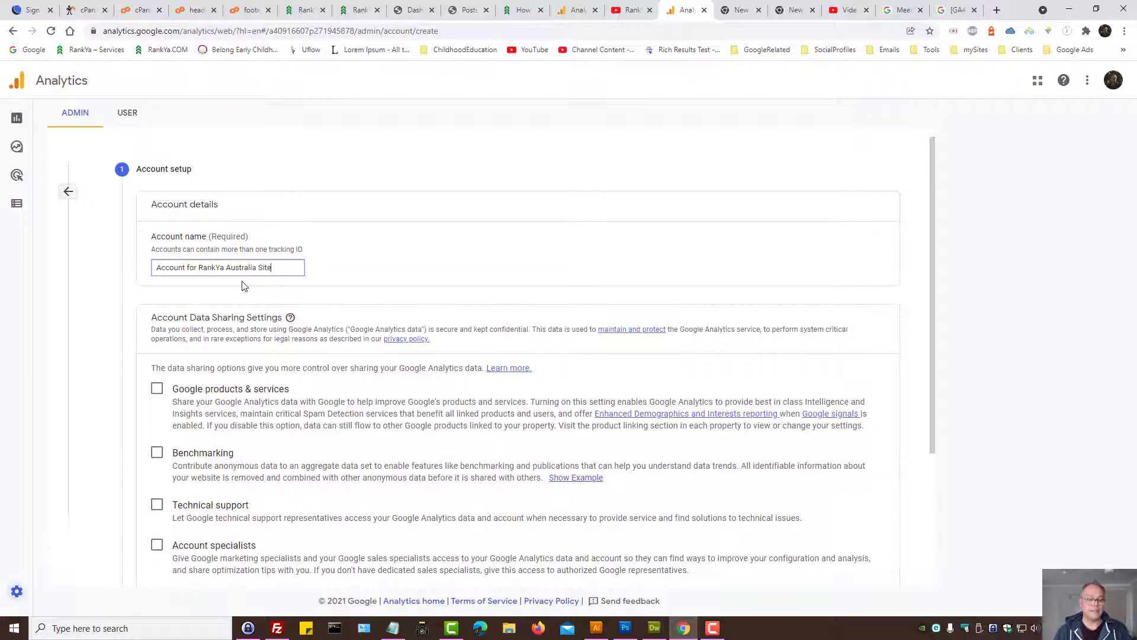
scroll(242, 286, "down", 3)
left_click(158, 476)
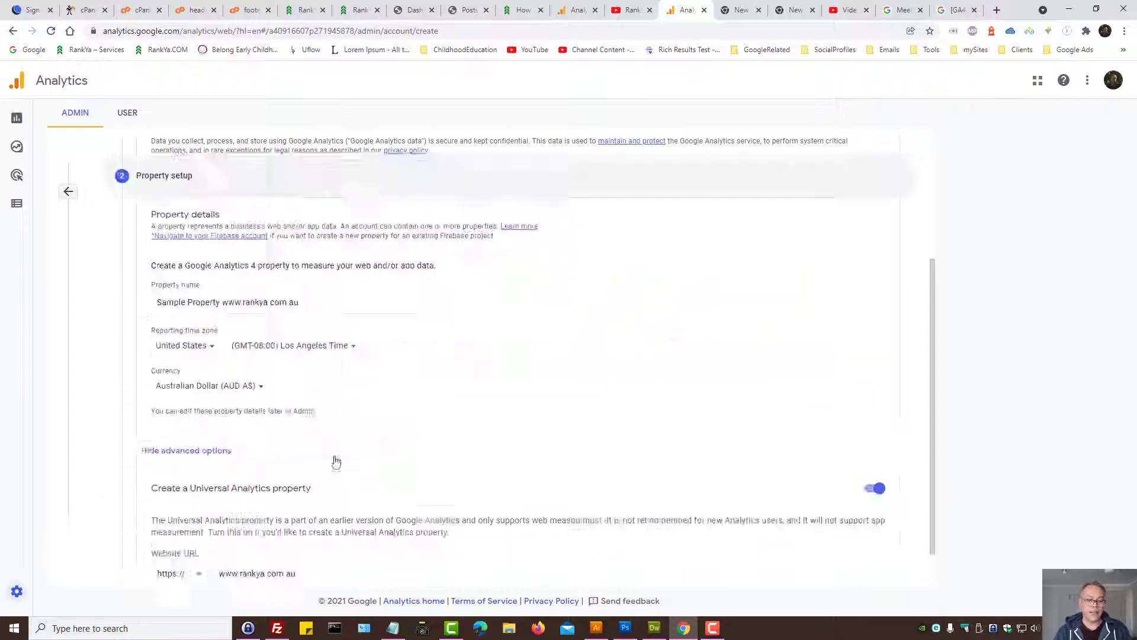
scroll(336, 461, "down", 3)
left_click(288, 421)
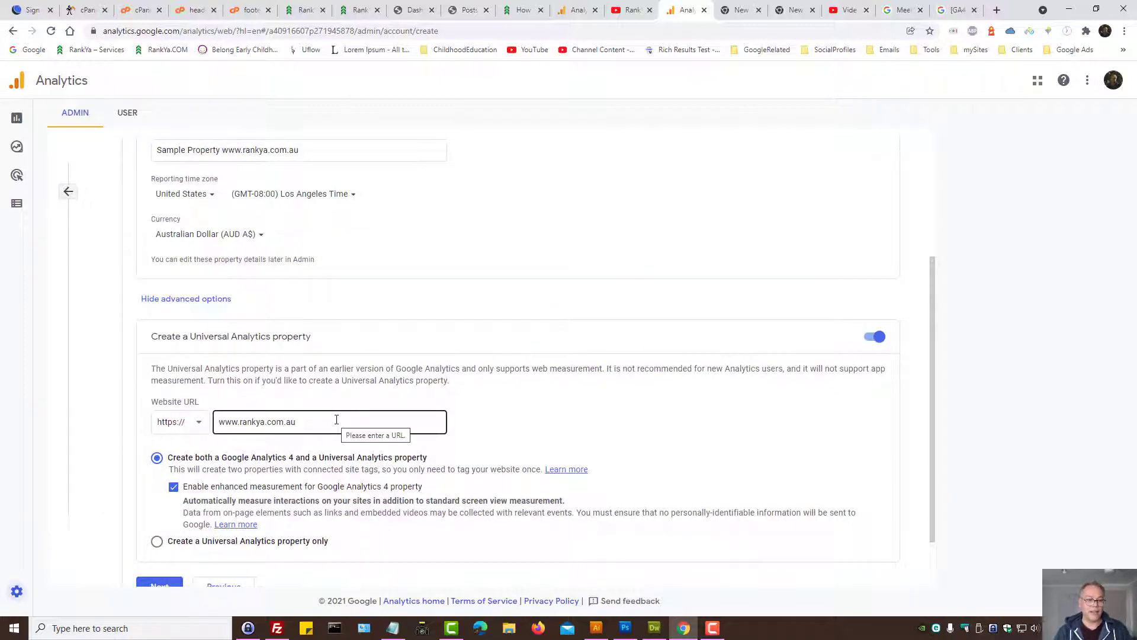
left_click(227, 152)
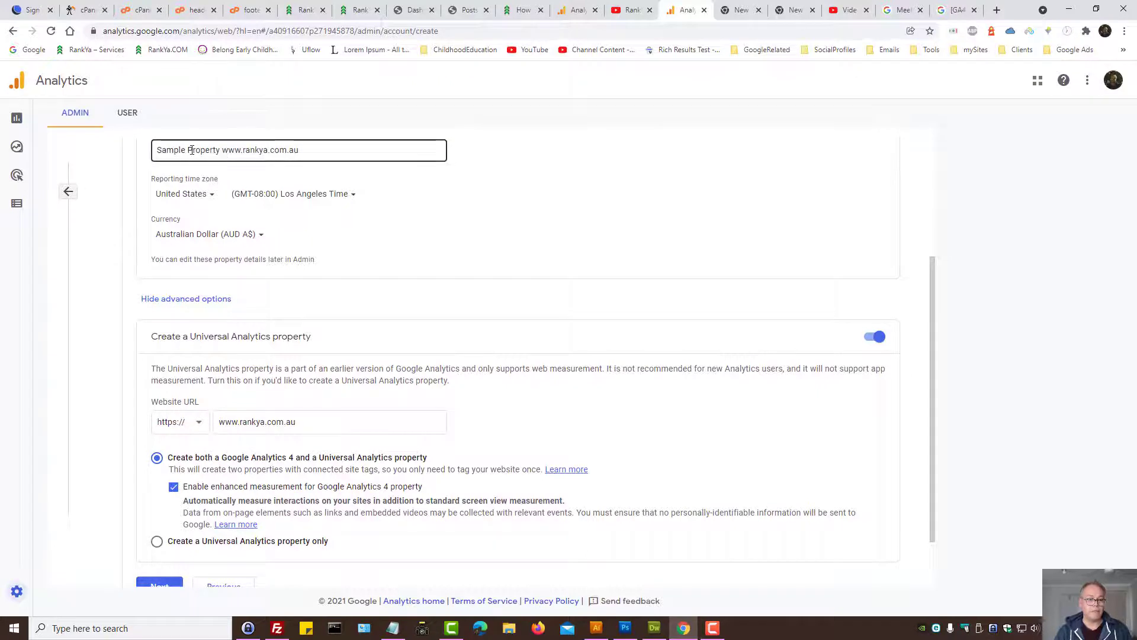
left_click_drag(191, 149, 113, 160)
type("P")
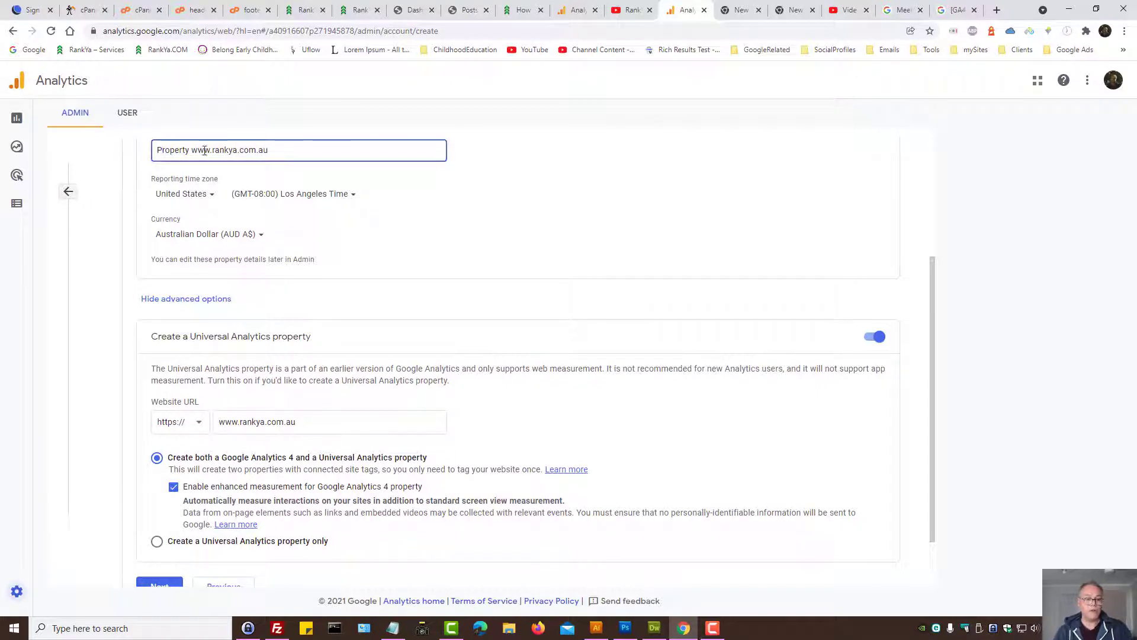
left_click(283, 148)
- Switch the creation of a Universal Analytics property off and back on
scroll(457, 290, "down", 1)
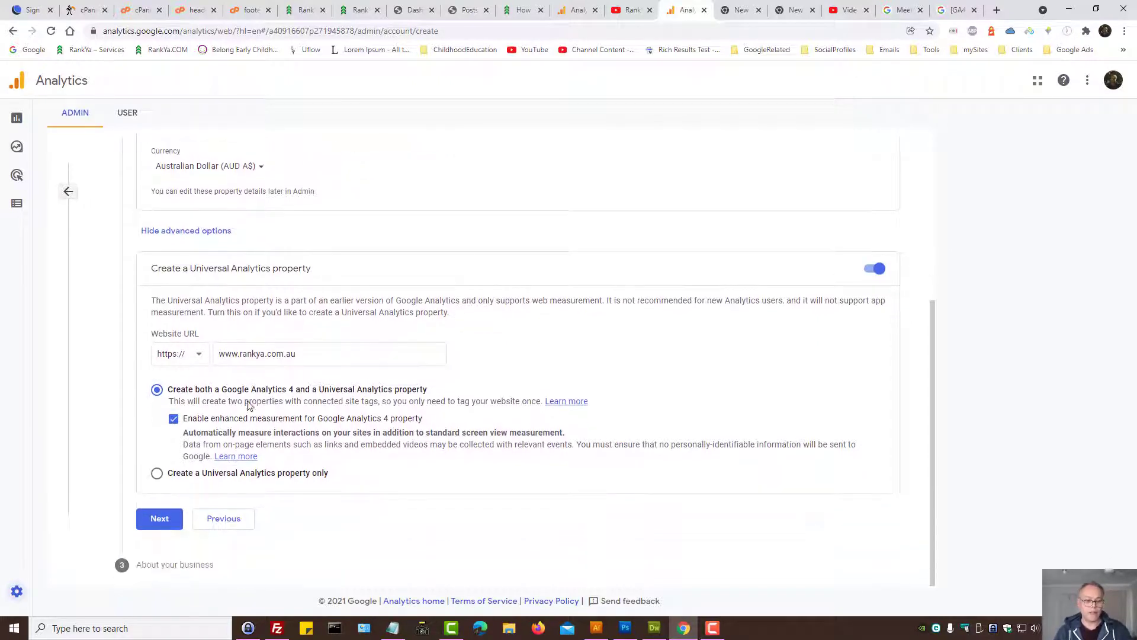
left_click(868, 270)
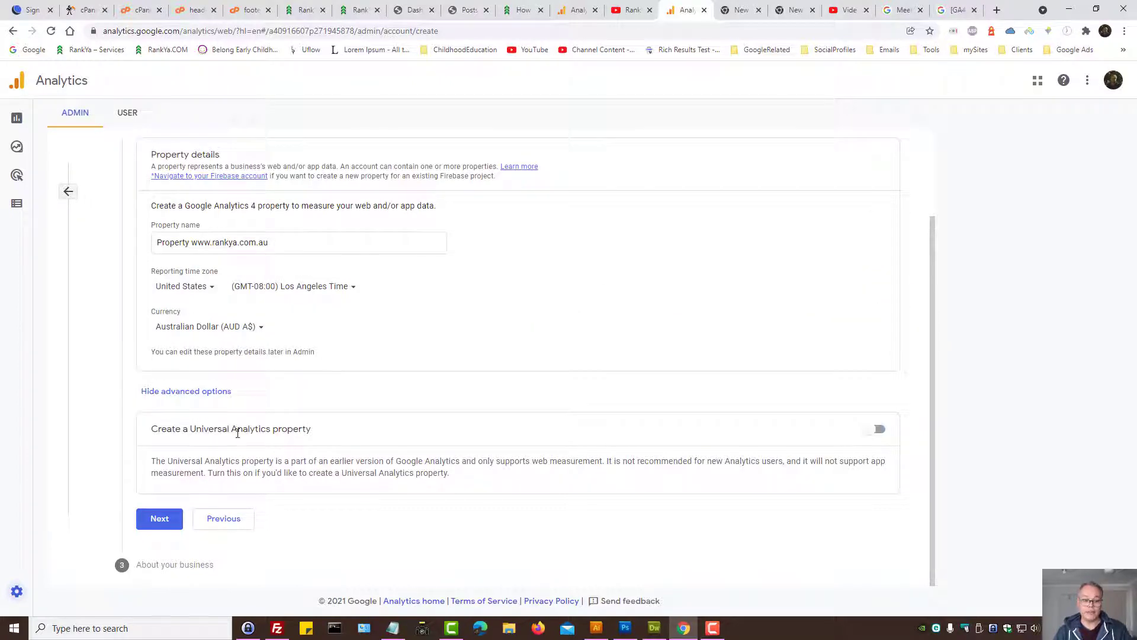
left_click(881, 429)
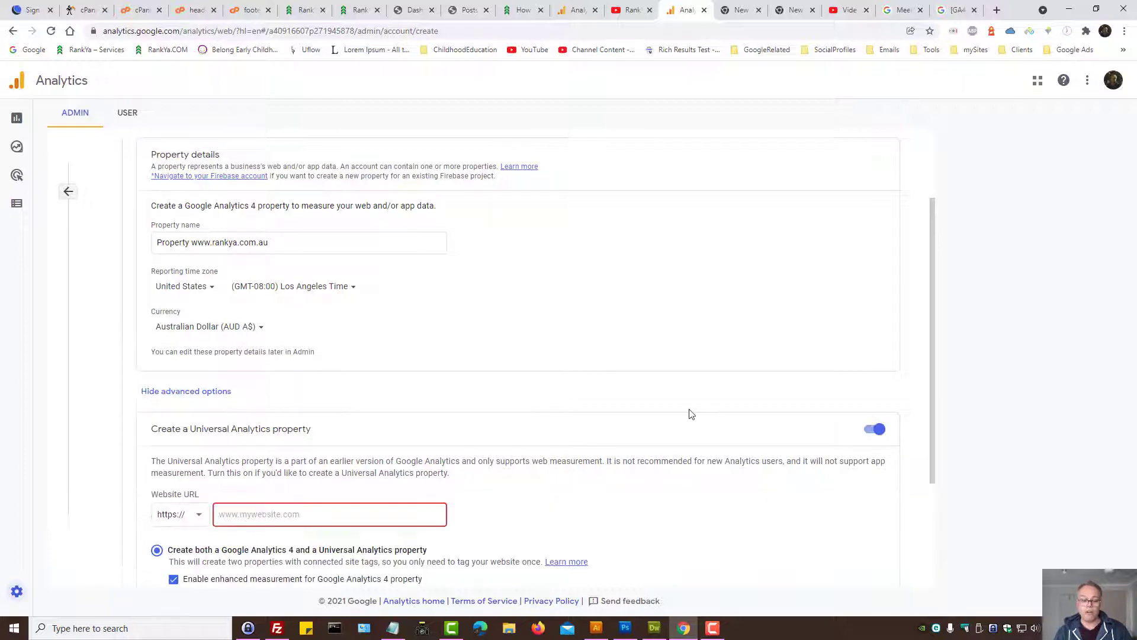
- View the help article "Meet the next generation of Google Analytics" at its Universal Analytics mention, and return to the property setup
scroll(704, 407, "down", 2)
left_click(900, 9)
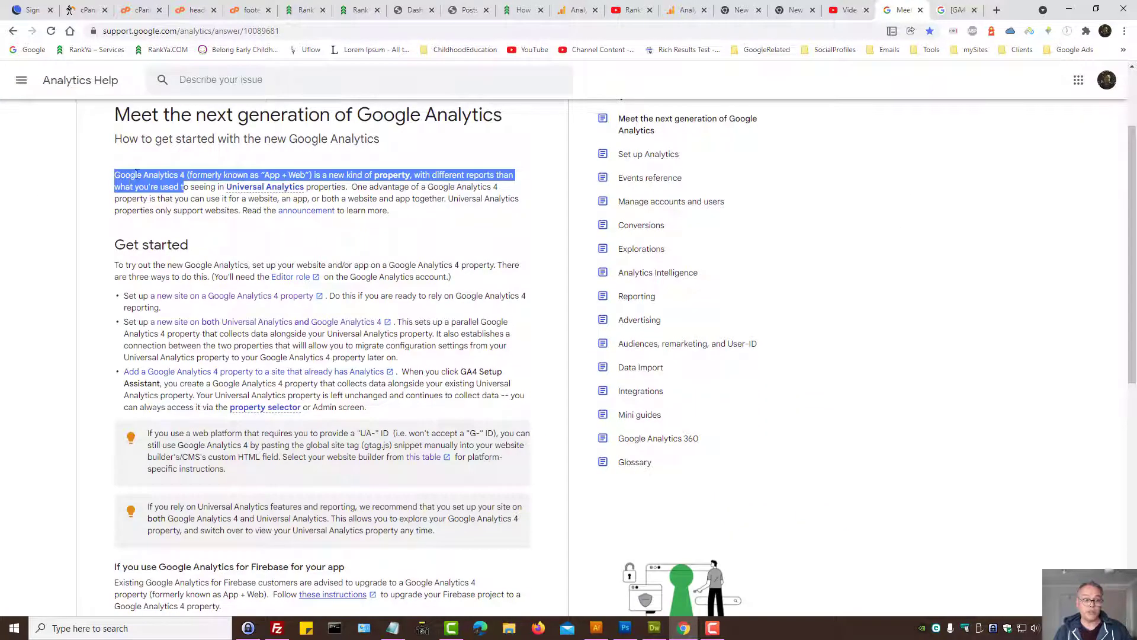
left_click(265, 187)
left_click(685, 10)
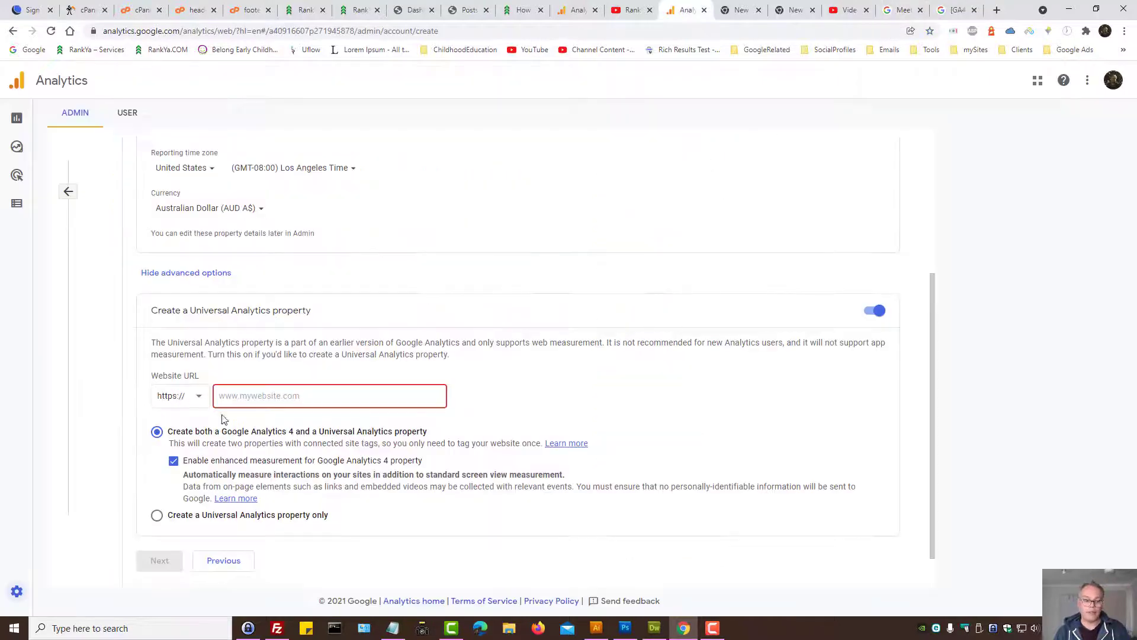
- Disable the Universal Analytics property option once more and re-enable it to show its website settings
left_click(876, 310)
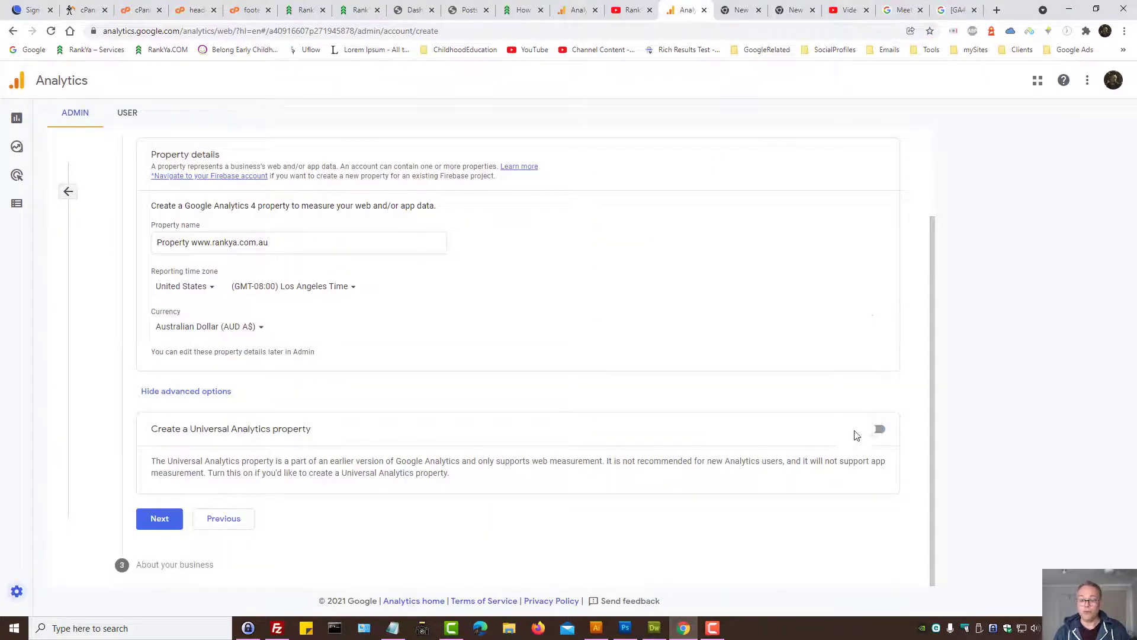
left_click(879, 430)
scroll(581, 407, "down", 3)
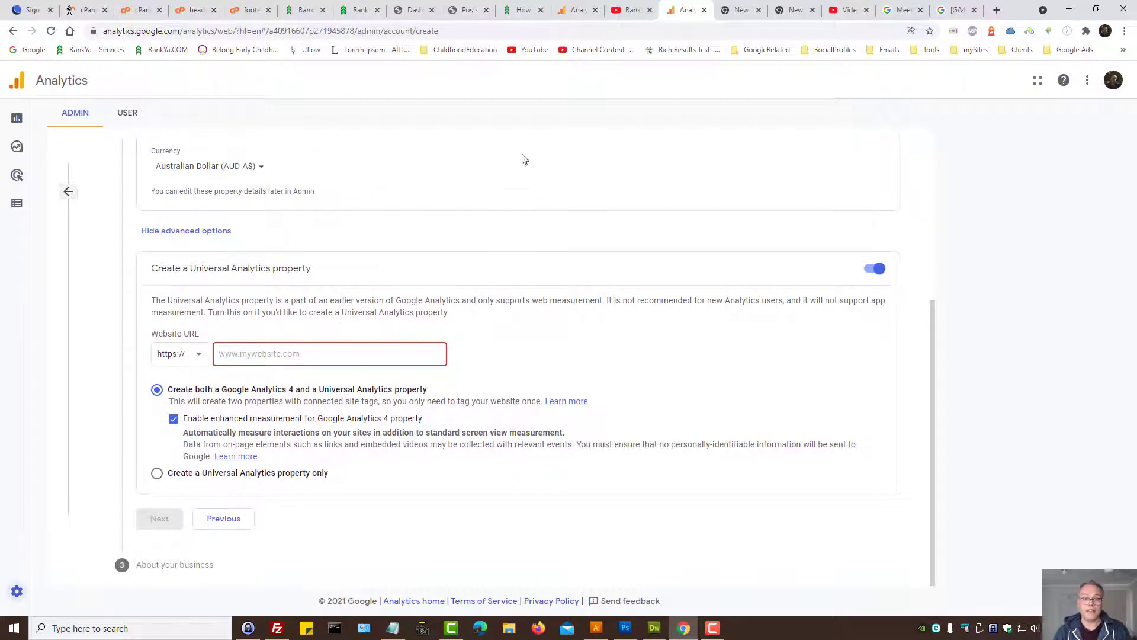
left_click(359, 10)
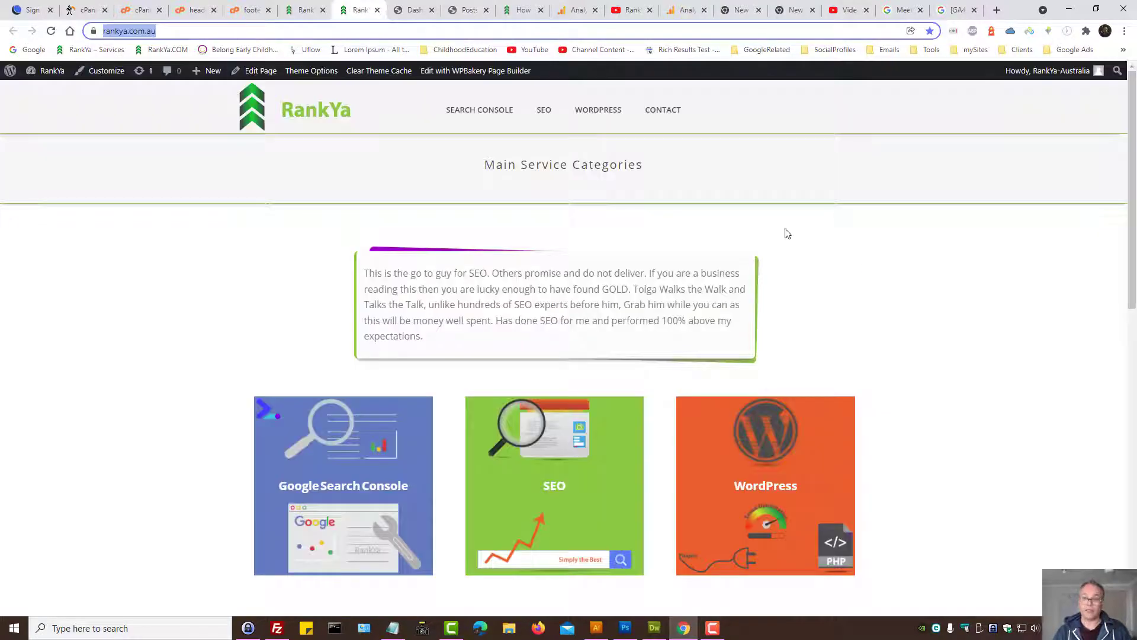
left_click(689, 10)
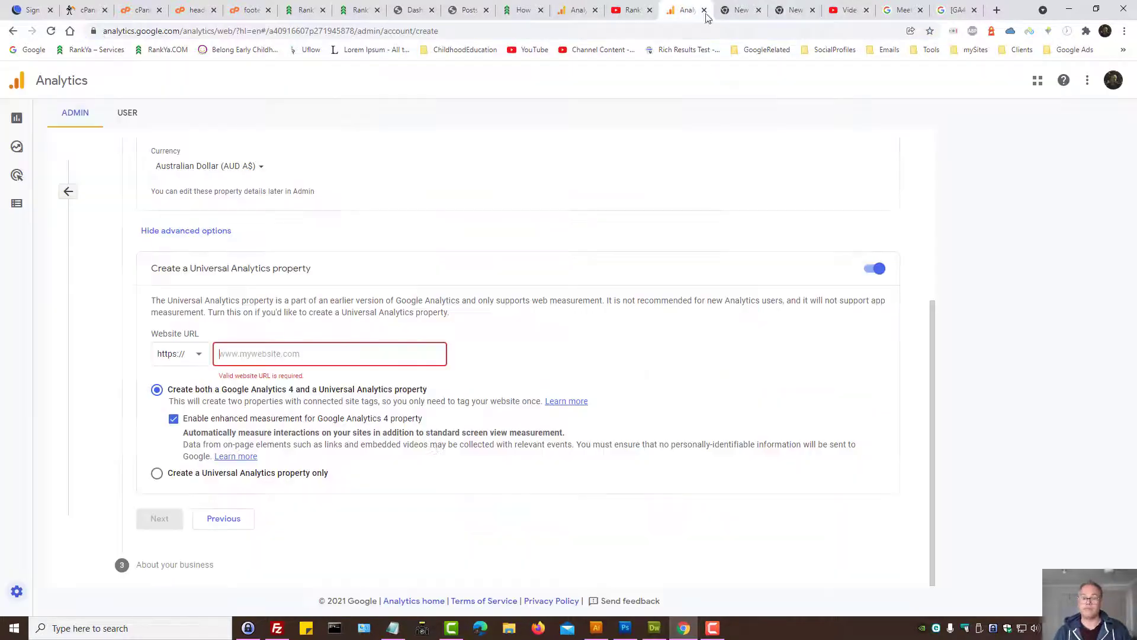
left_click(249, 354)
type("https://www.rankya.com.au/")
left_click_drag(247, 354, 213, 355)
key("BackSpace")
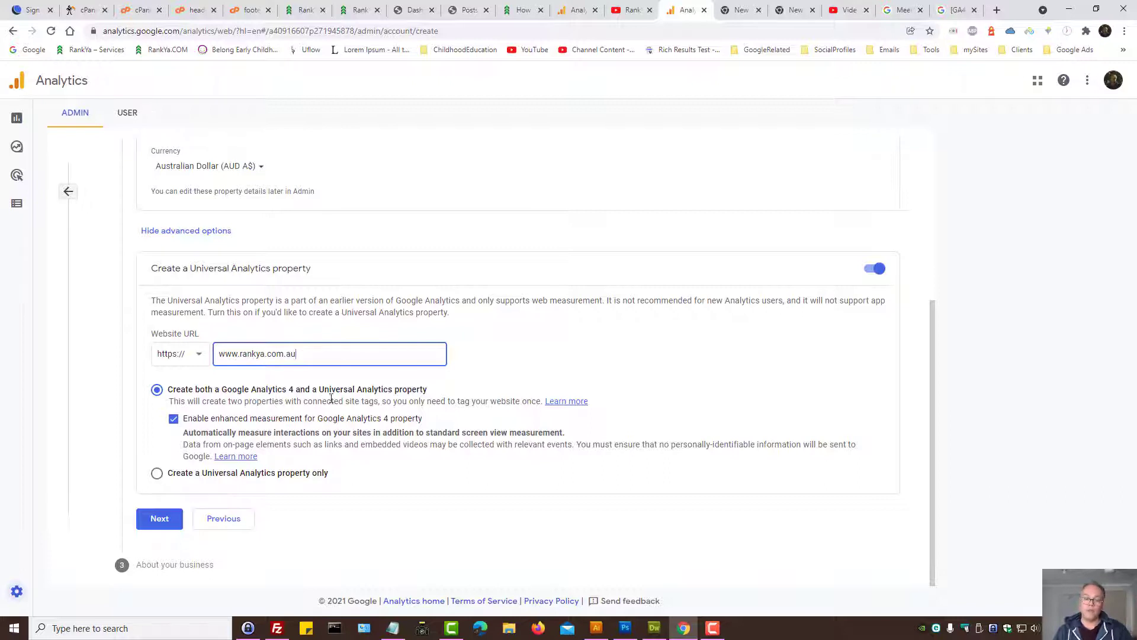
- Choose to create both a Google Analytics 4 and a Universal Analytics property with enhanced measurement, and continue to the business information
left_click(357, 8)
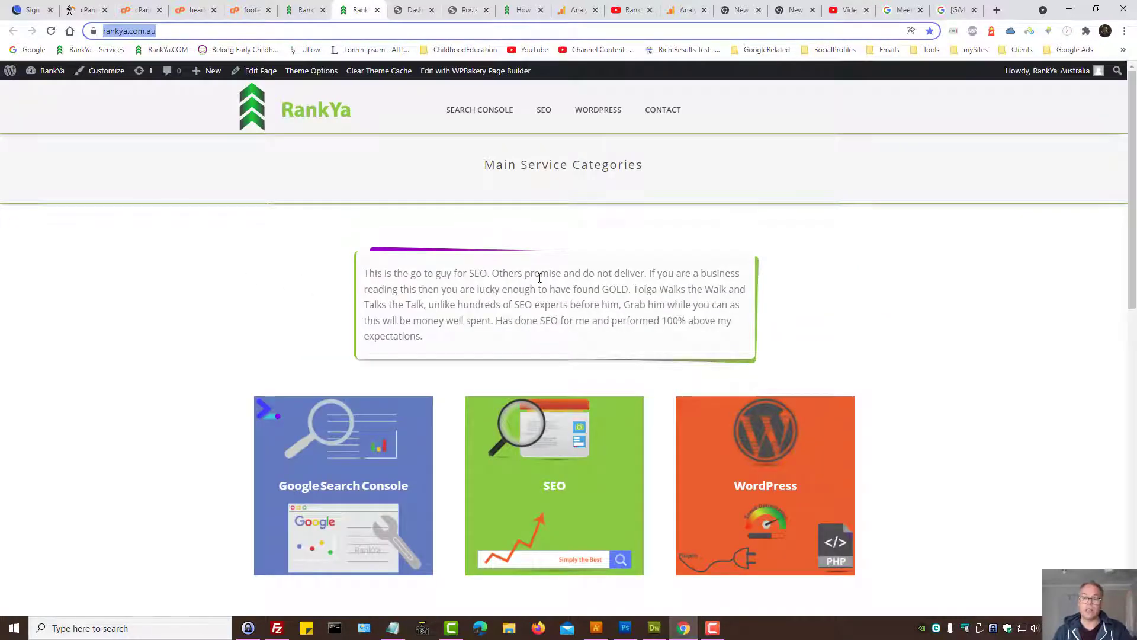
left_click(682, 7)
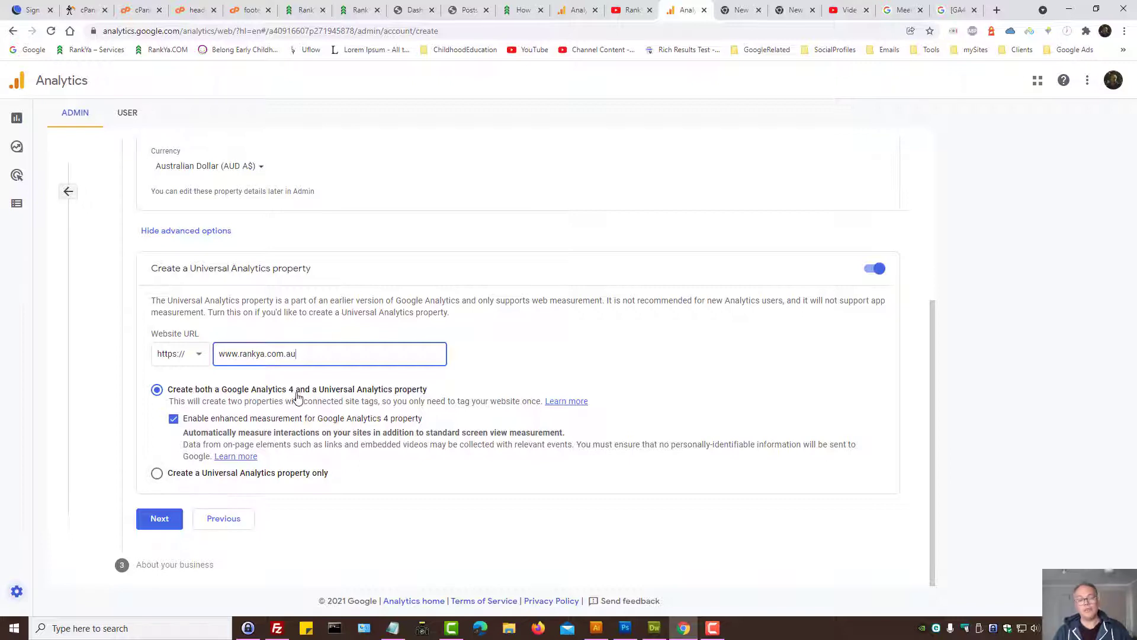
left_click(156, 473)
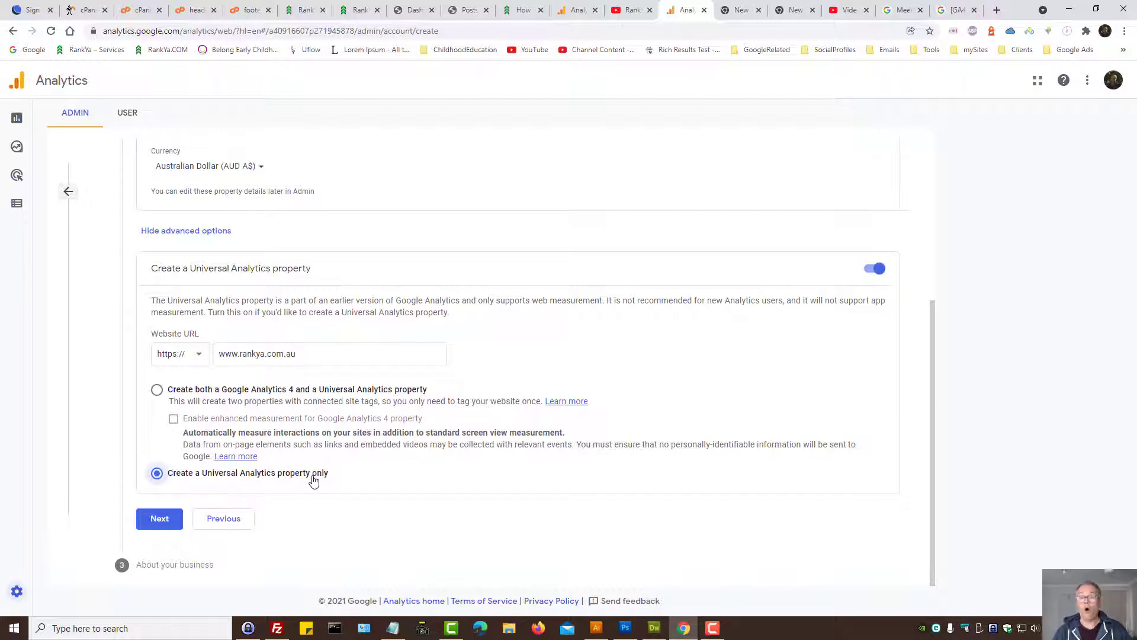
left_click(157, 389)
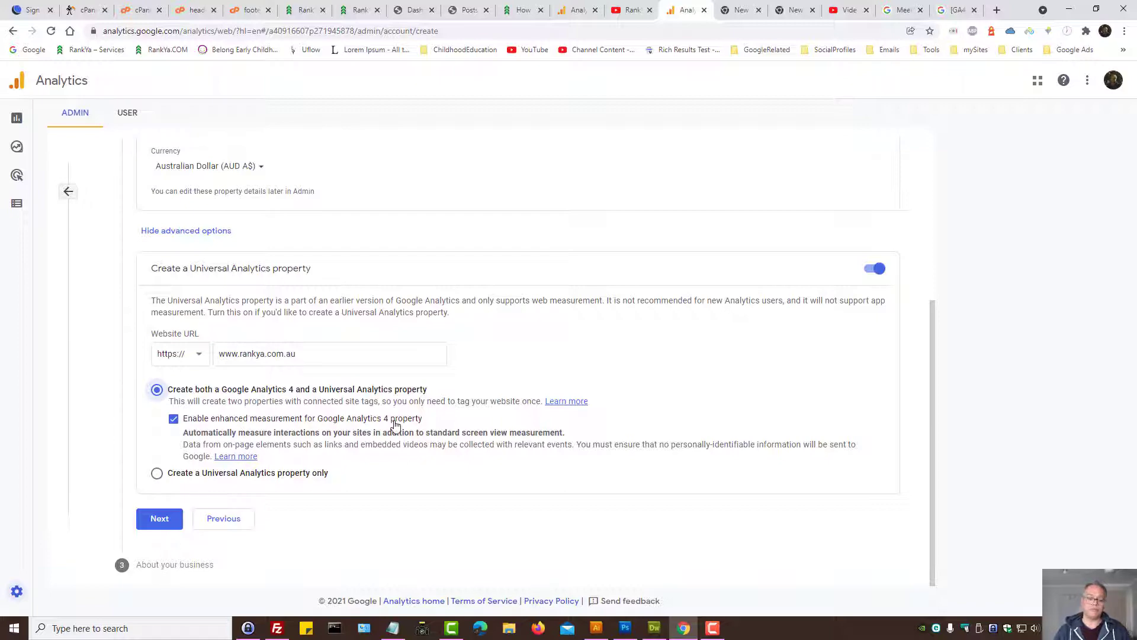
left_click(159, 519)
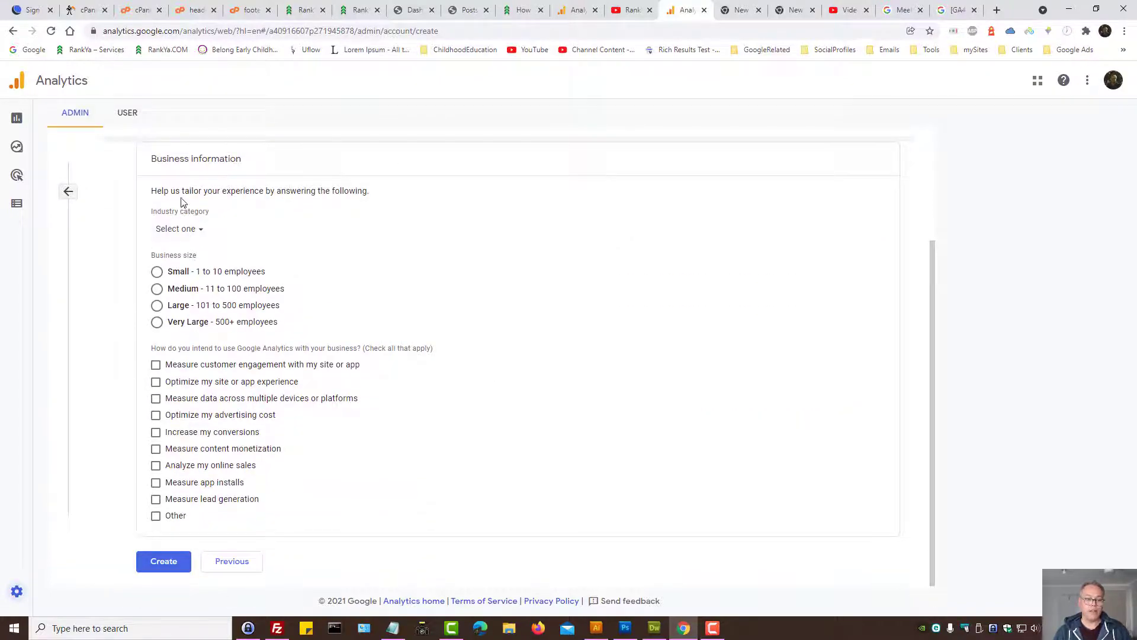
- Set the industry category of the business to Business & Industrial
left_click_drag(180, 190, 371, 191)
left_click(373, 191)
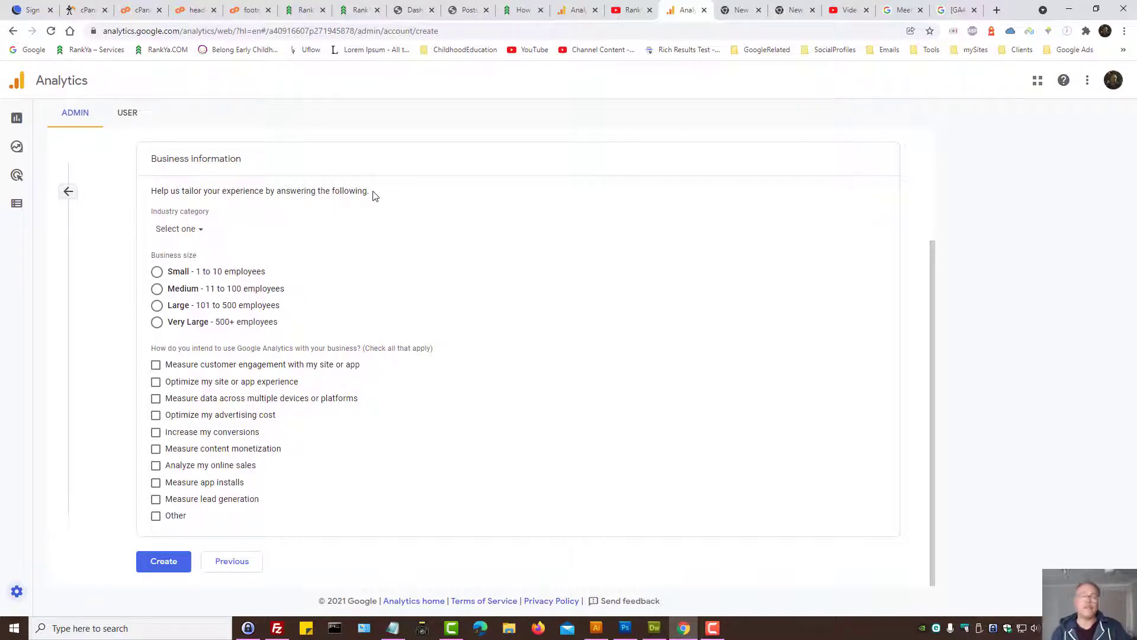
left_click(200, 230)
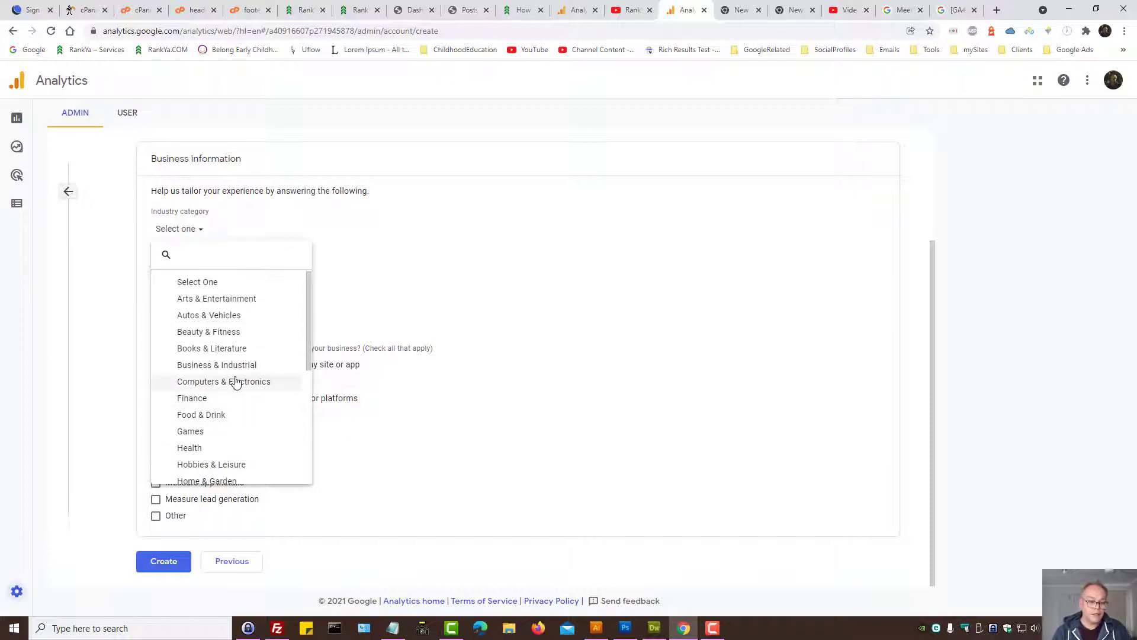
scroll(237, 386, "down", 1)
scroll(237, 386, "down", 2)
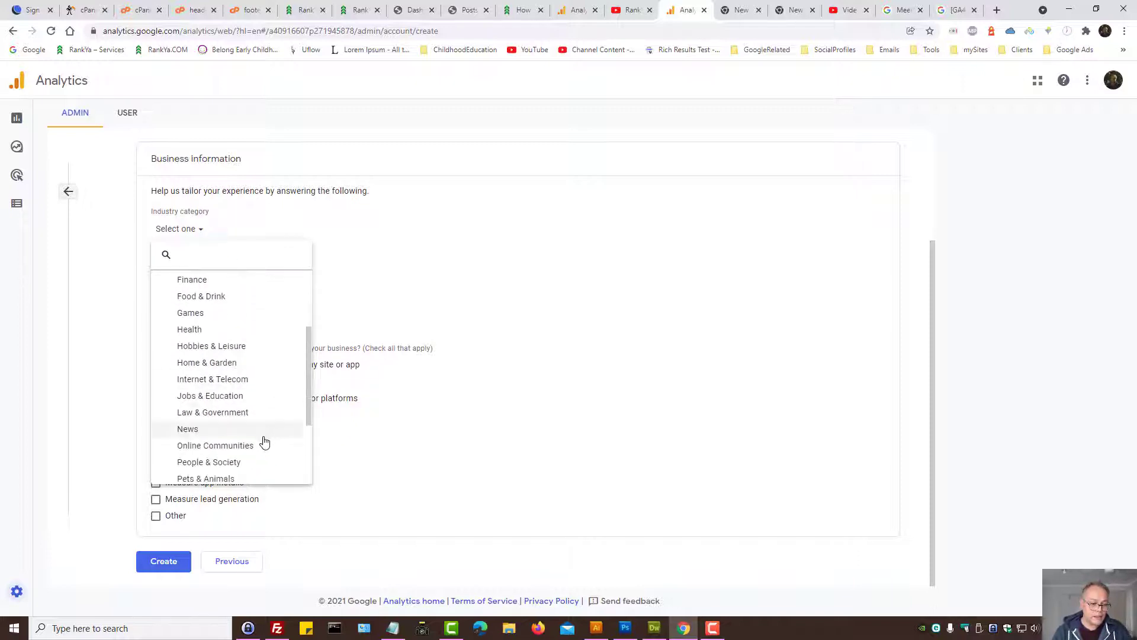
scroll(253, 459, "down", 3)
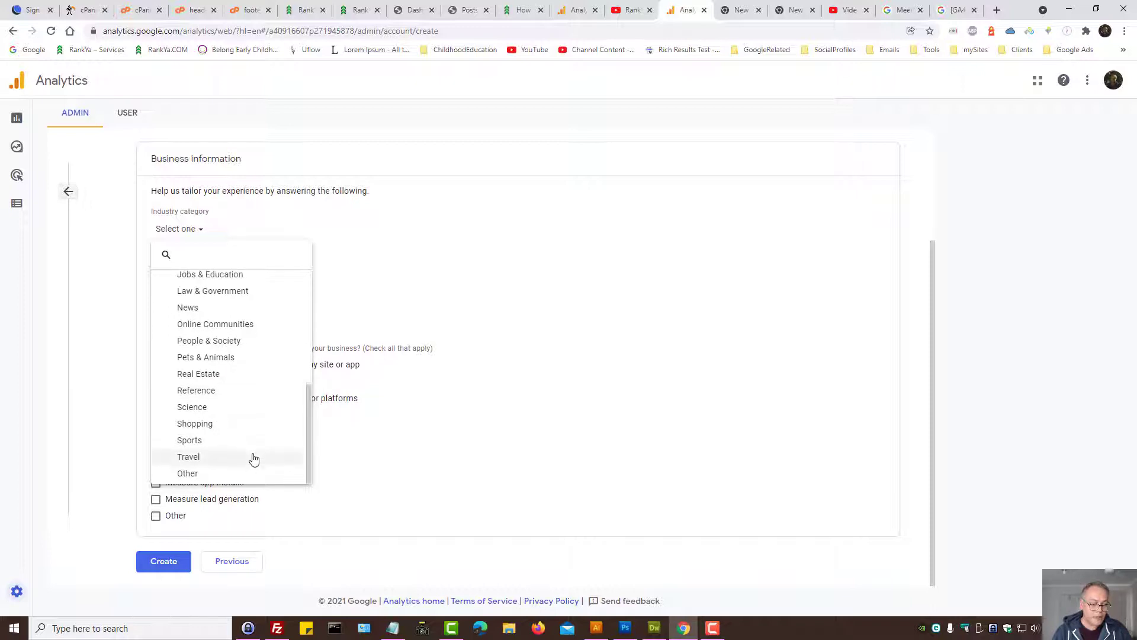
scroll(249, 457, "up", 6)
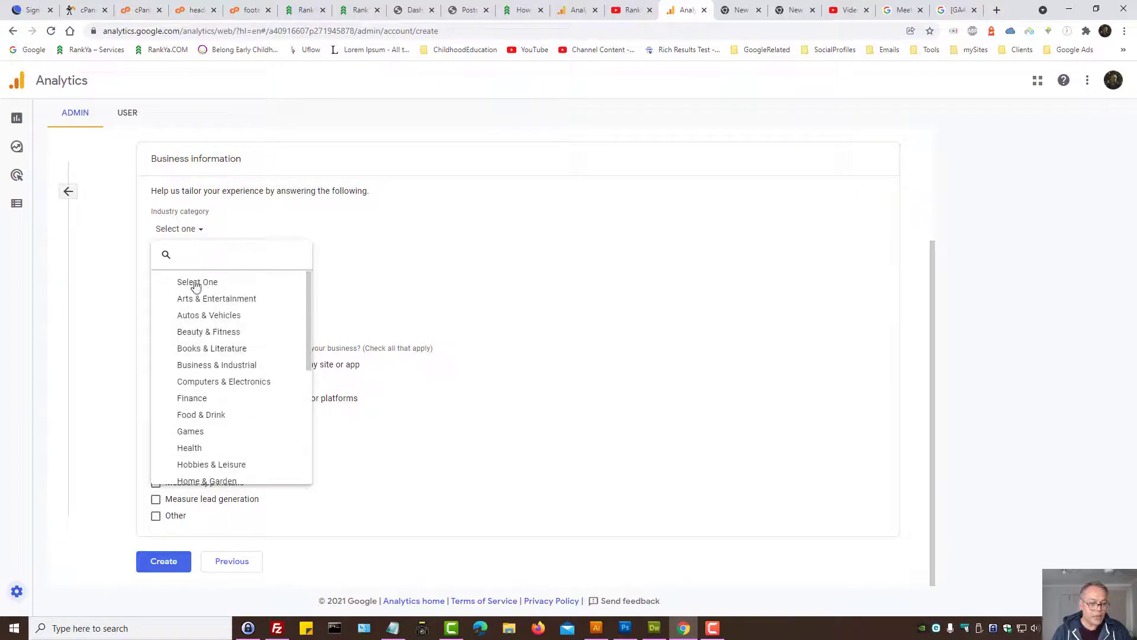
left_click(246, 364)
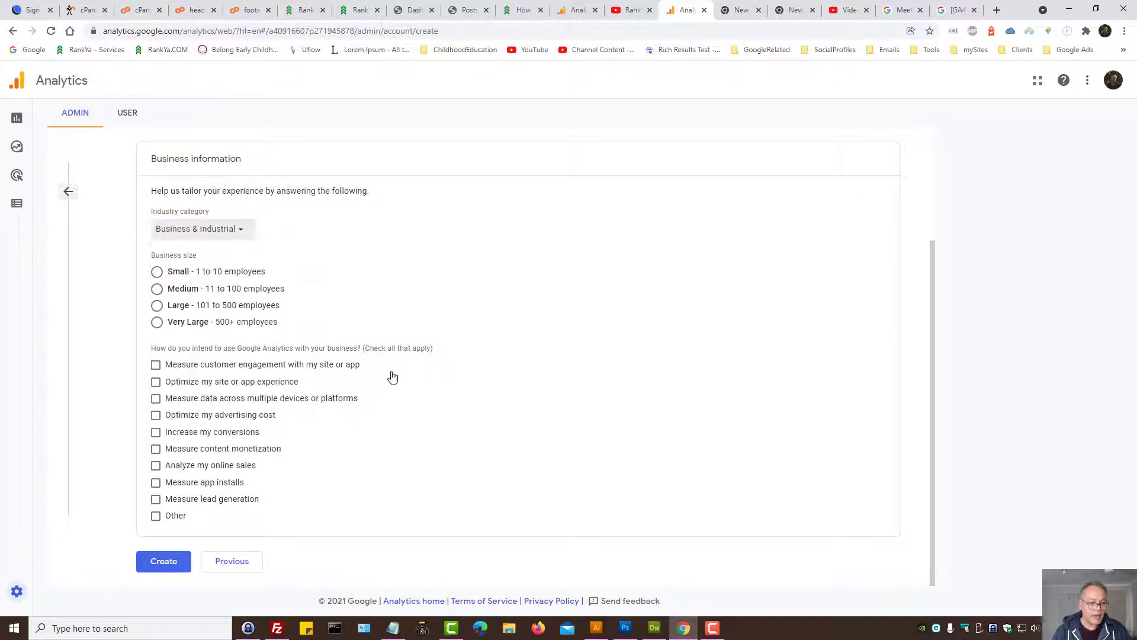
- Look through the other available industry categories and close the list, keeping Business & Industrial
left_click(234, 228)
scroll(231, 407, "down", 1)
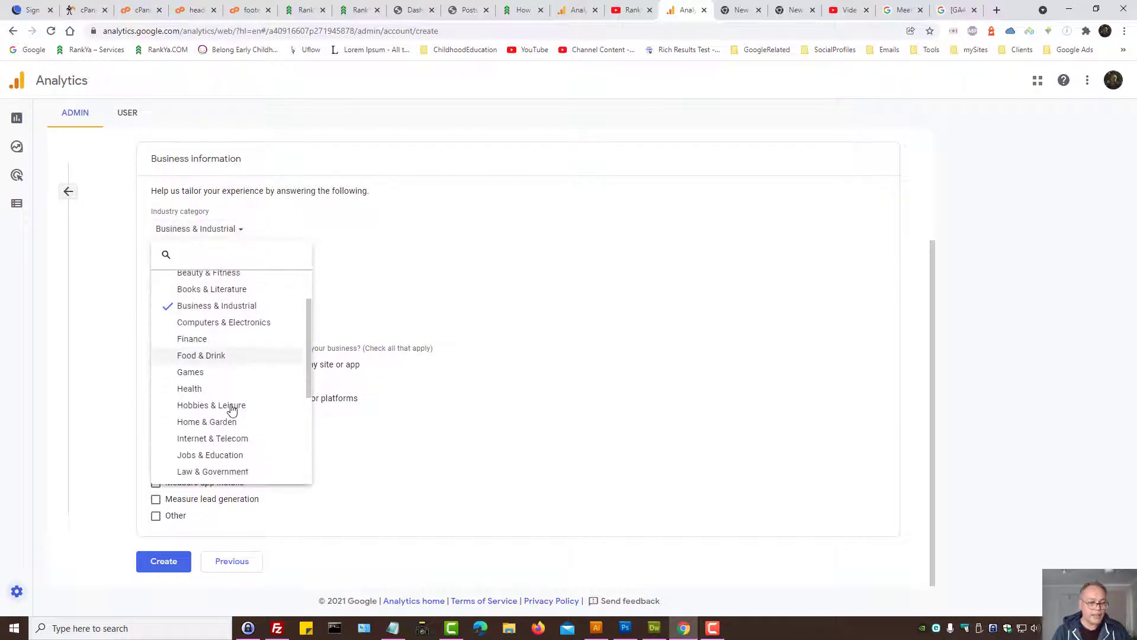
scroll(224, 324, "down", 1)
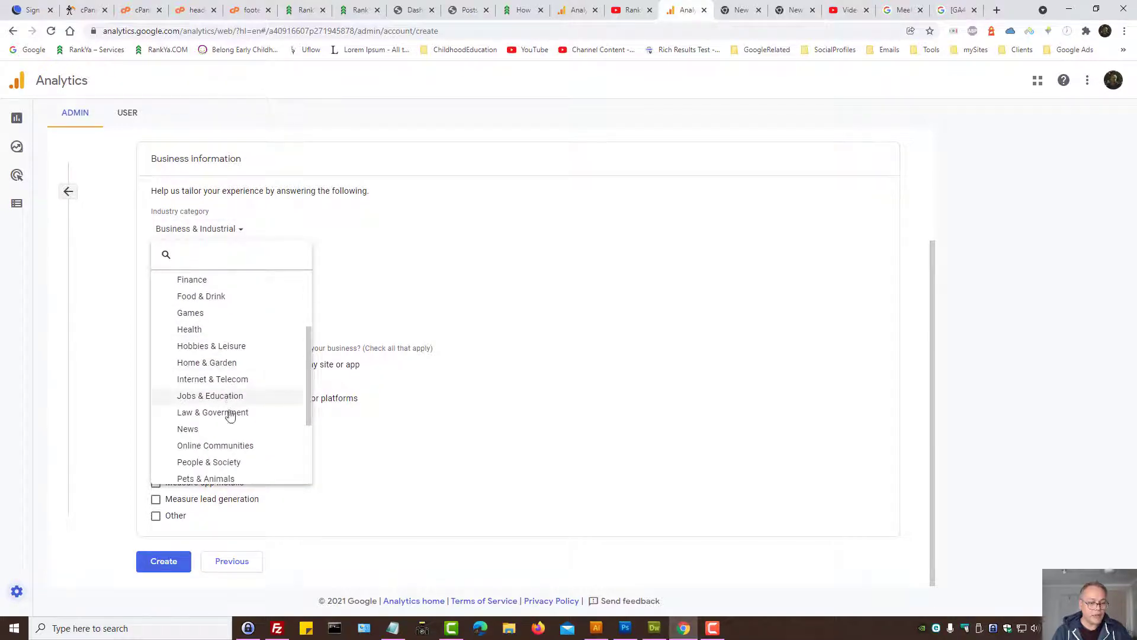
scroll(237, 449, "down", 1)
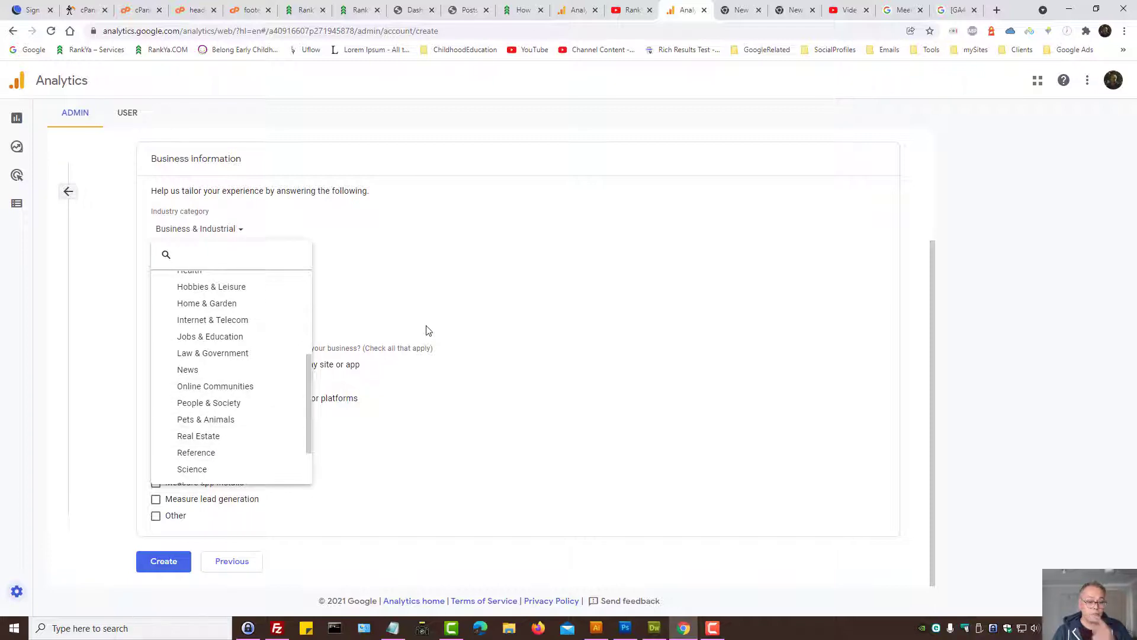
scroll(257, 365, "up", 3)
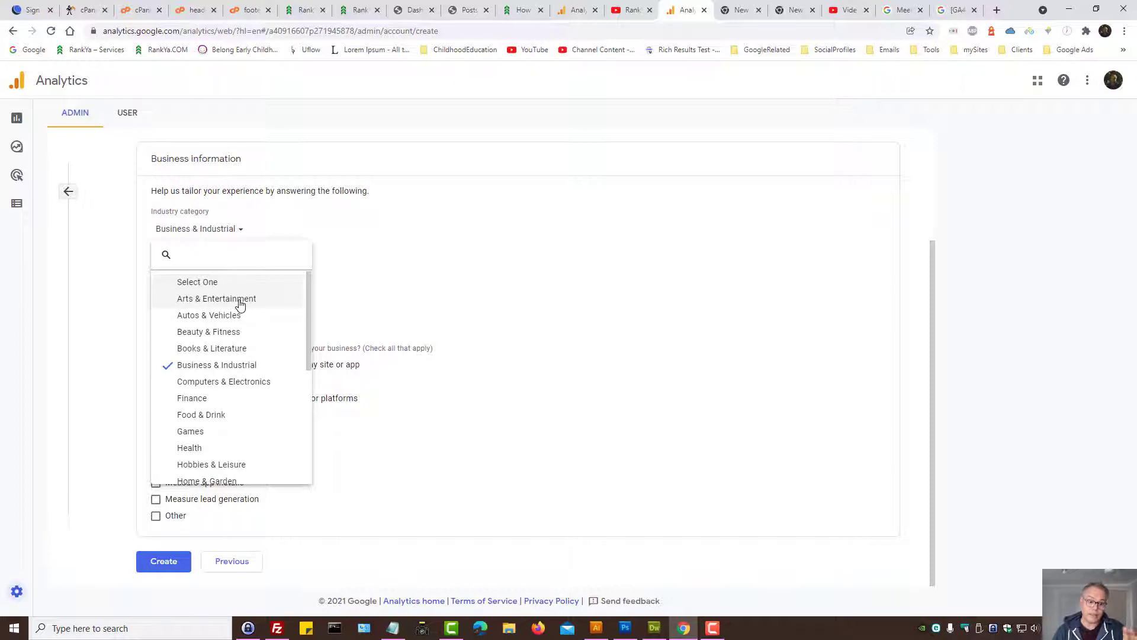
left_click(485, 257)
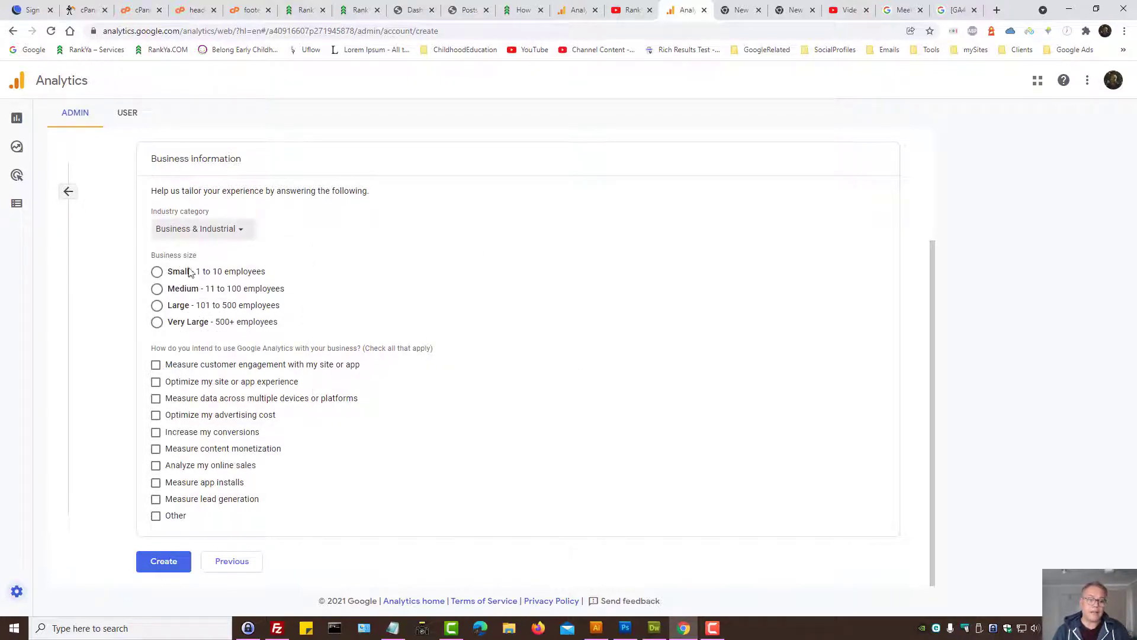
- Set the business size to Small - 1 to 10 employees
left_click(157, 274)
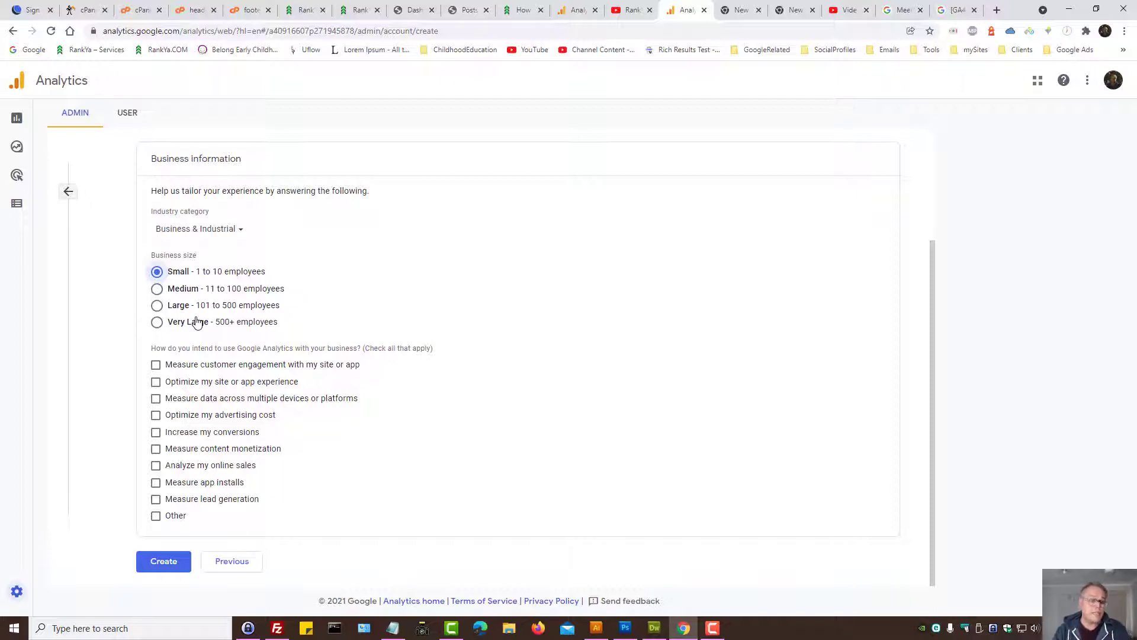
left_click(157, 289)
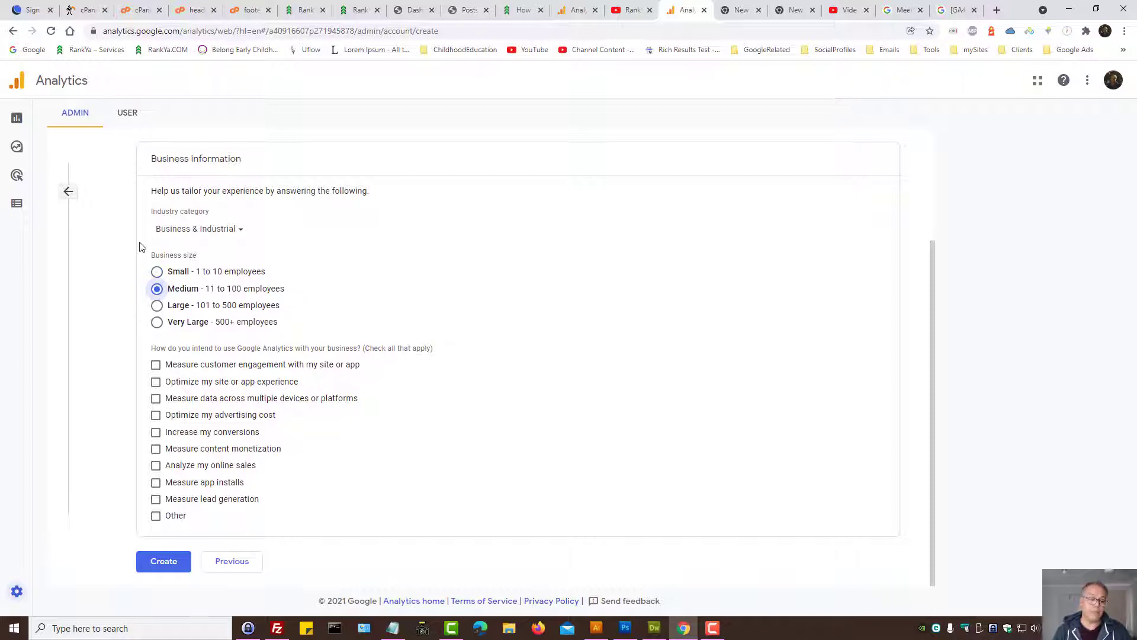
left_click(156, 271)
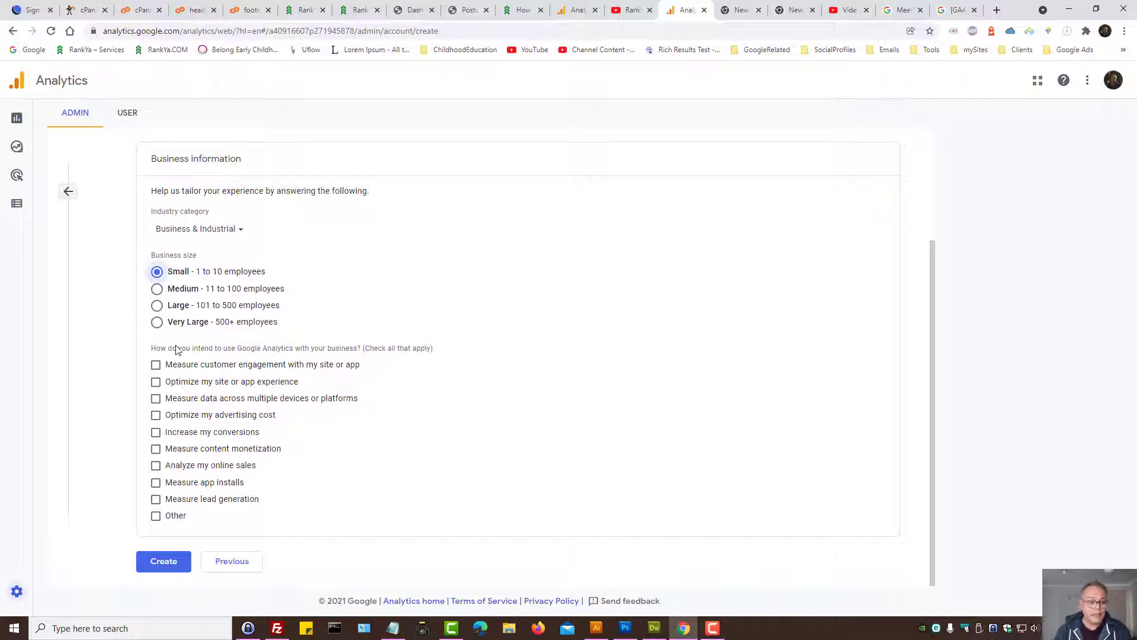
- Select optimizing the site or app experience and measuring customer engagement as the intended uses of Google Analytics
left_click_drag(168, 350, 527, 354)
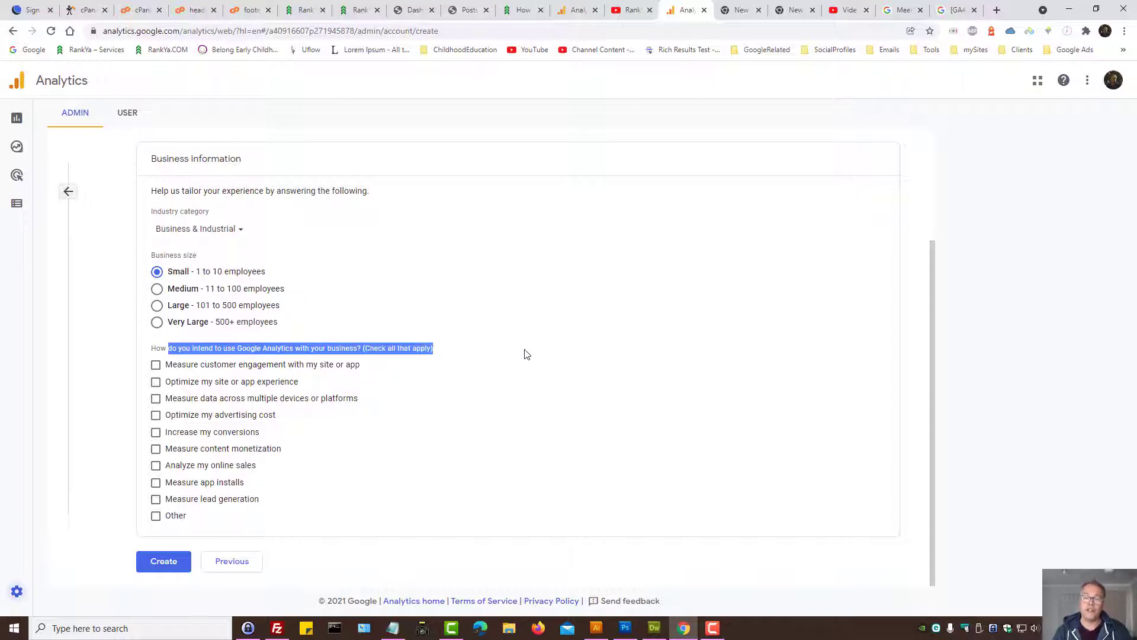
left_click(156, 381)
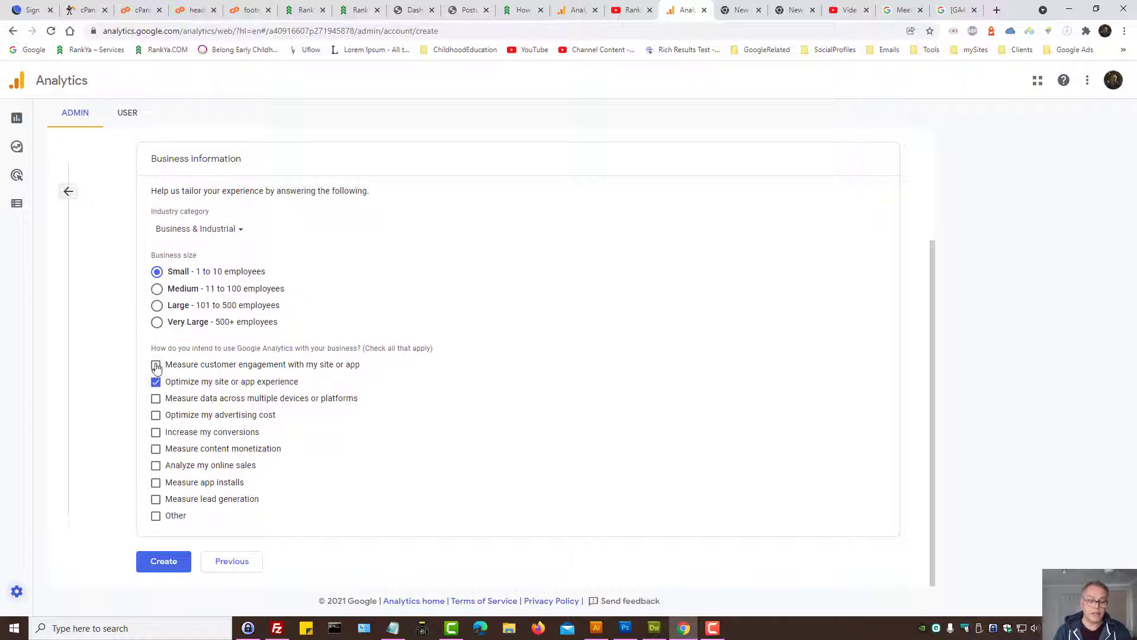
left_click(155, 366)
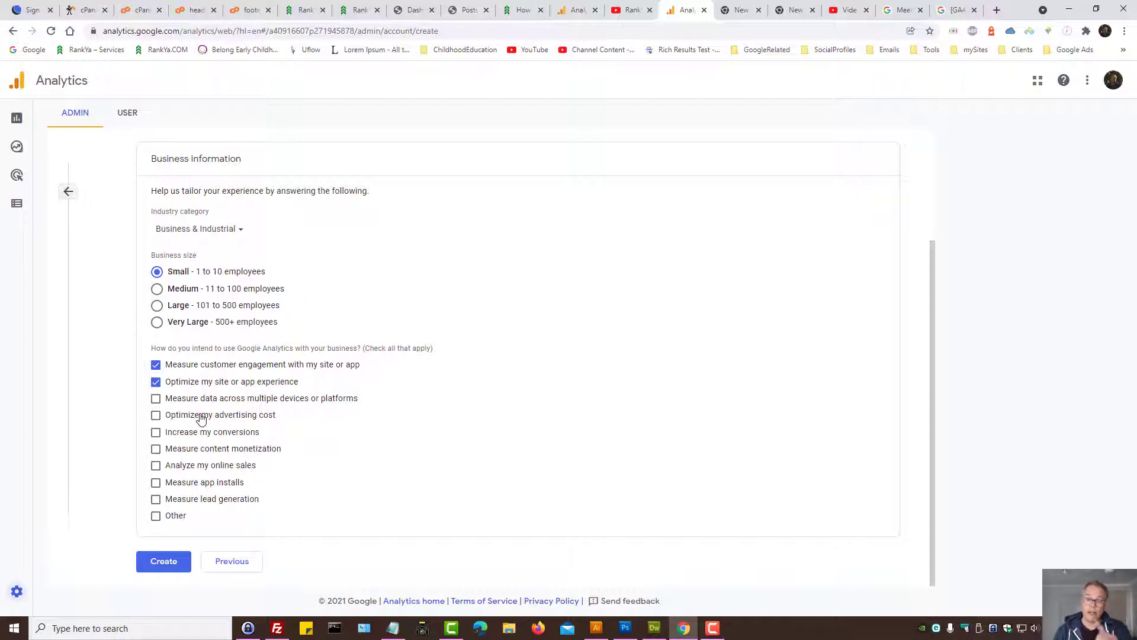
- Add optimizing advertising cost to the intended uses of Google Analytics and submit the new account for creation
left_click(156, 415)
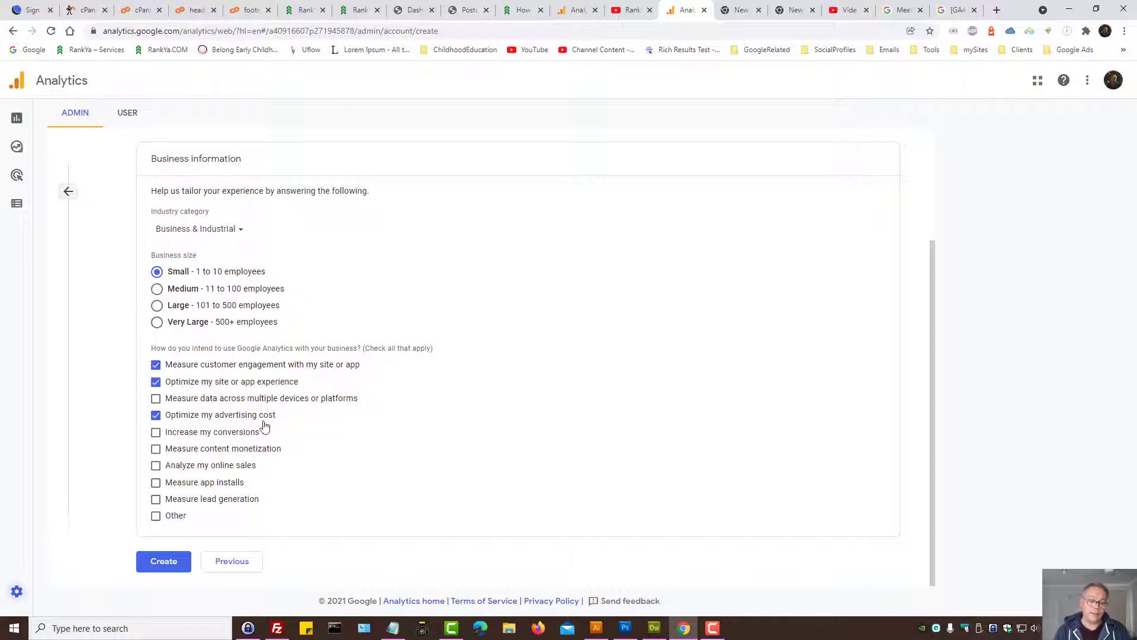
left_click(163, 565)
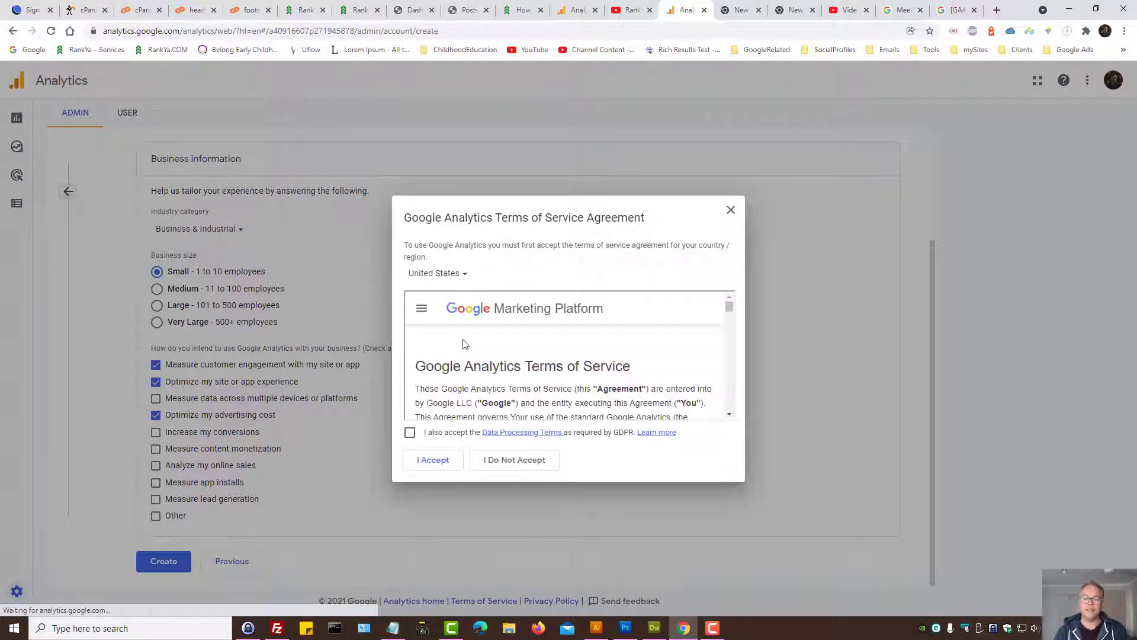
- Scroll through the terms of service, accept the GDPR Data Processing Terms, and open their related information pages before returning to the agreement
scroll(731, 319, "down", 3)
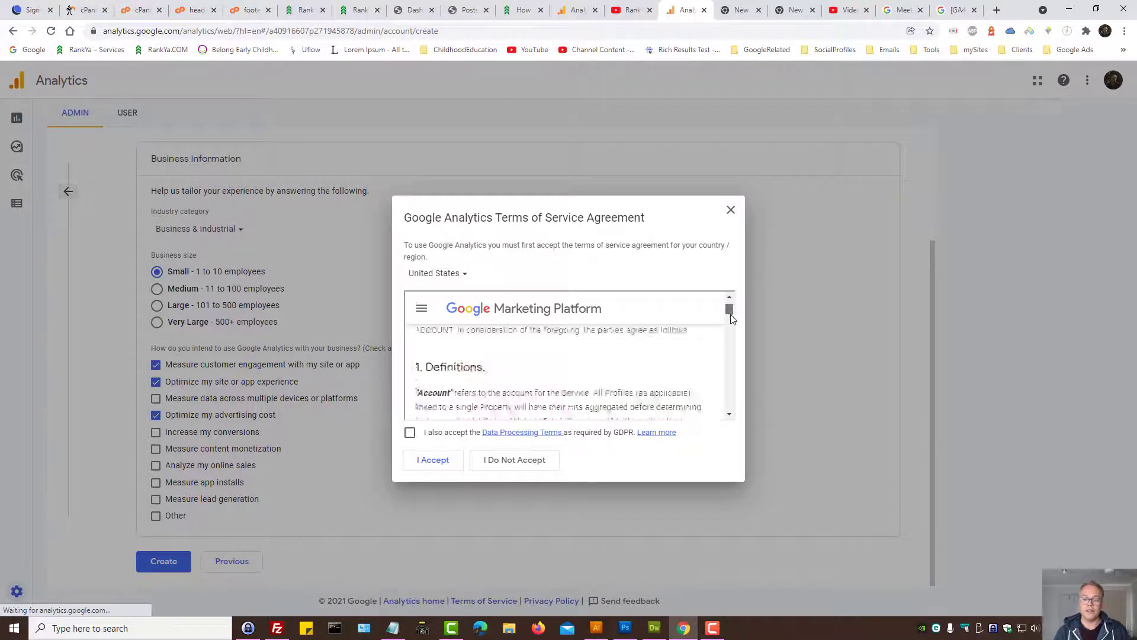
left_click_drag(730, 319, 740, 414)
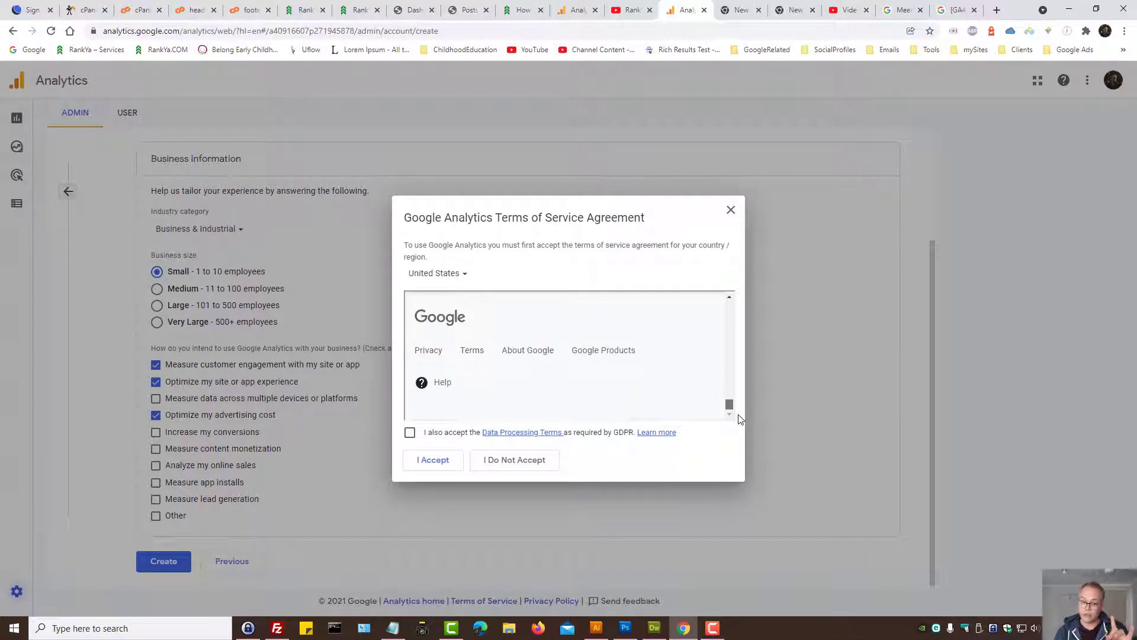
left_click(409, 432)
left_click(523, 433)
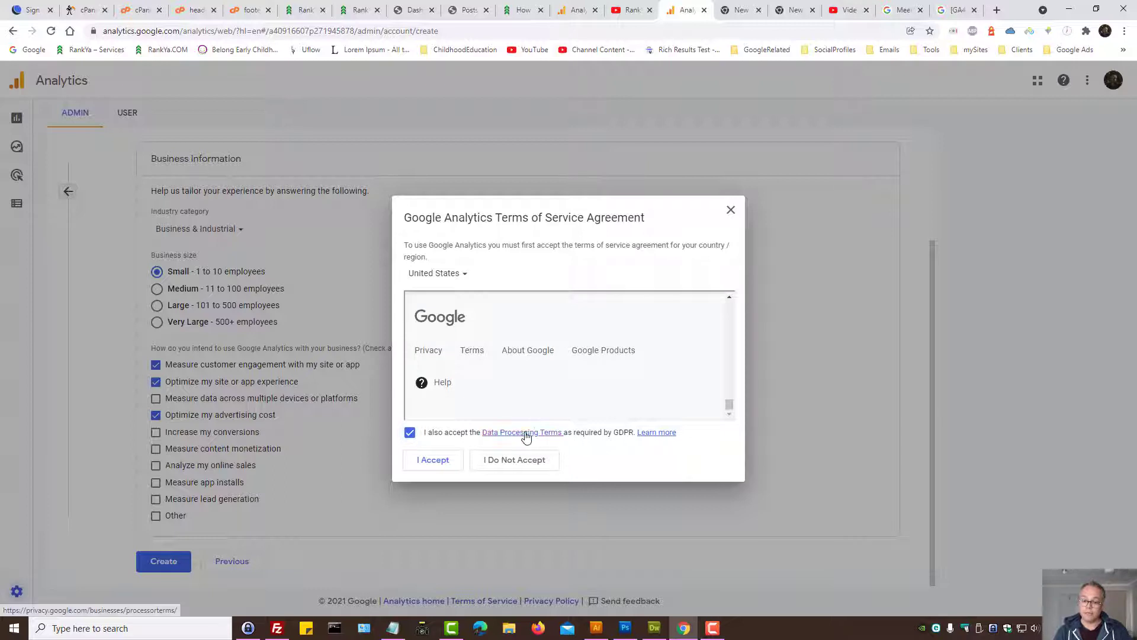
left_click(653, 433)
left_click(681, 8)
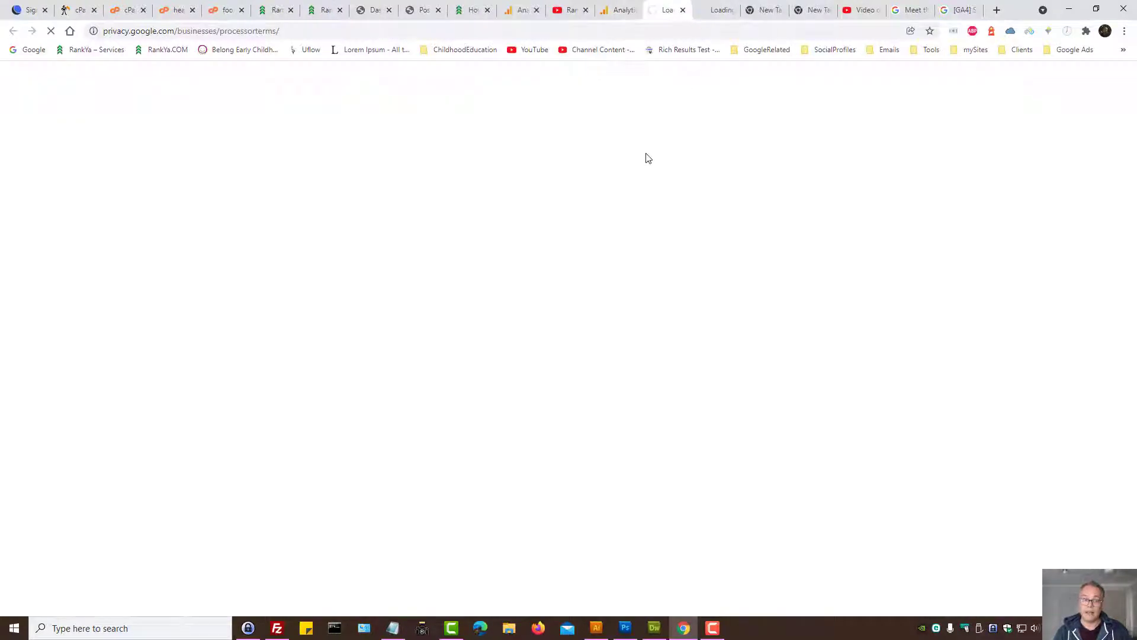
left_click(622, 8)
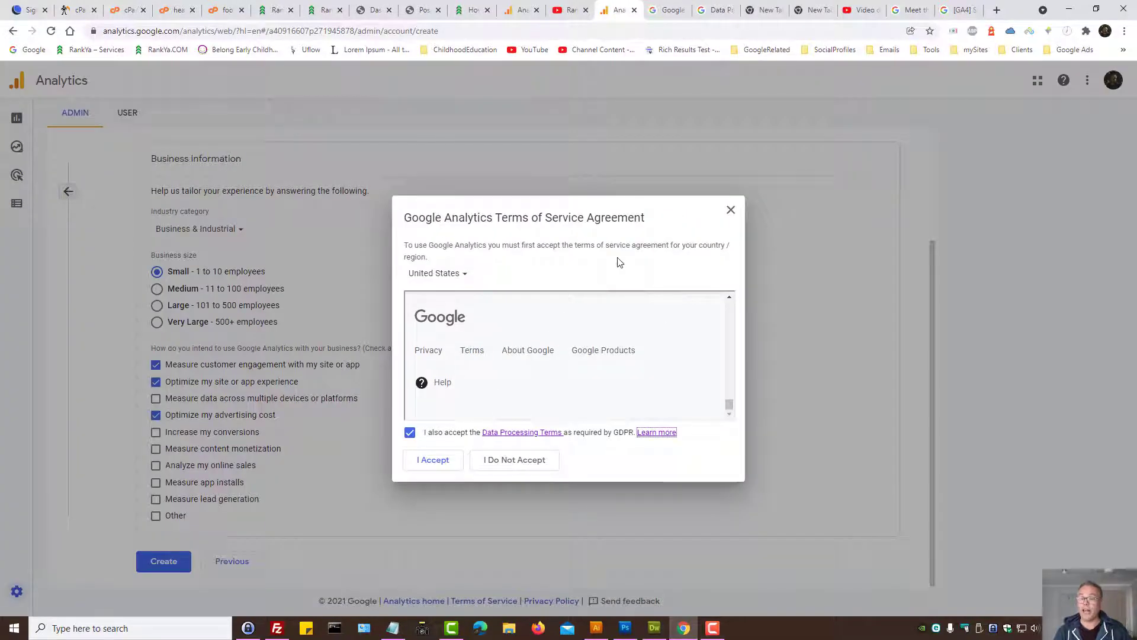
- Set the country of the terms of service to Australia and accept the agreement
left_click(456, 276)
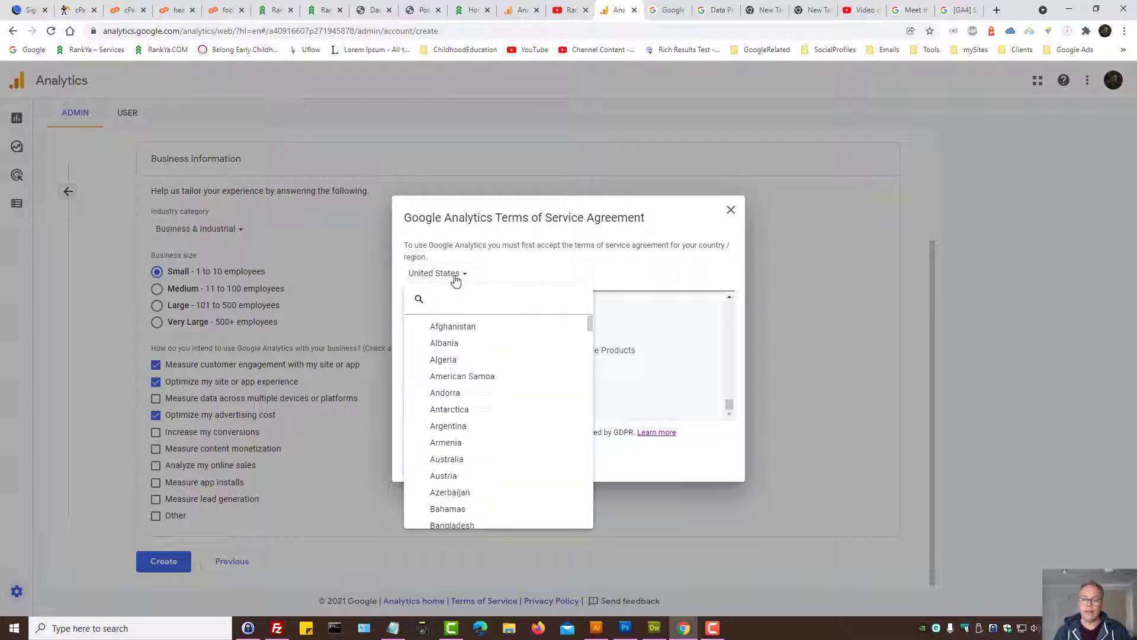
left_click(463, 465)
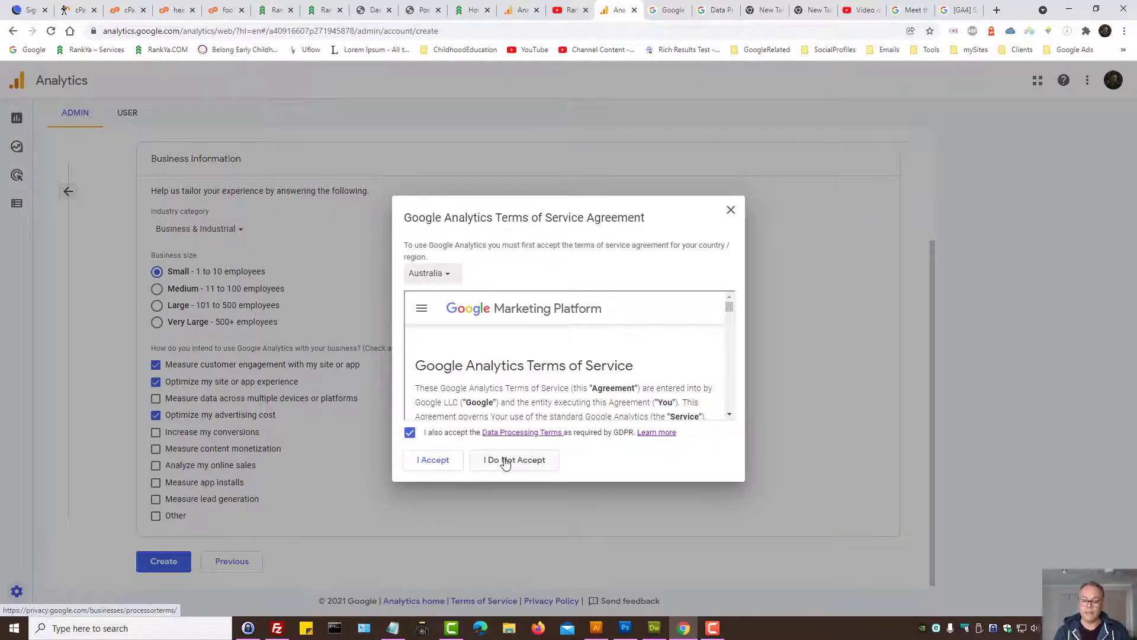
left_click(438, 466)
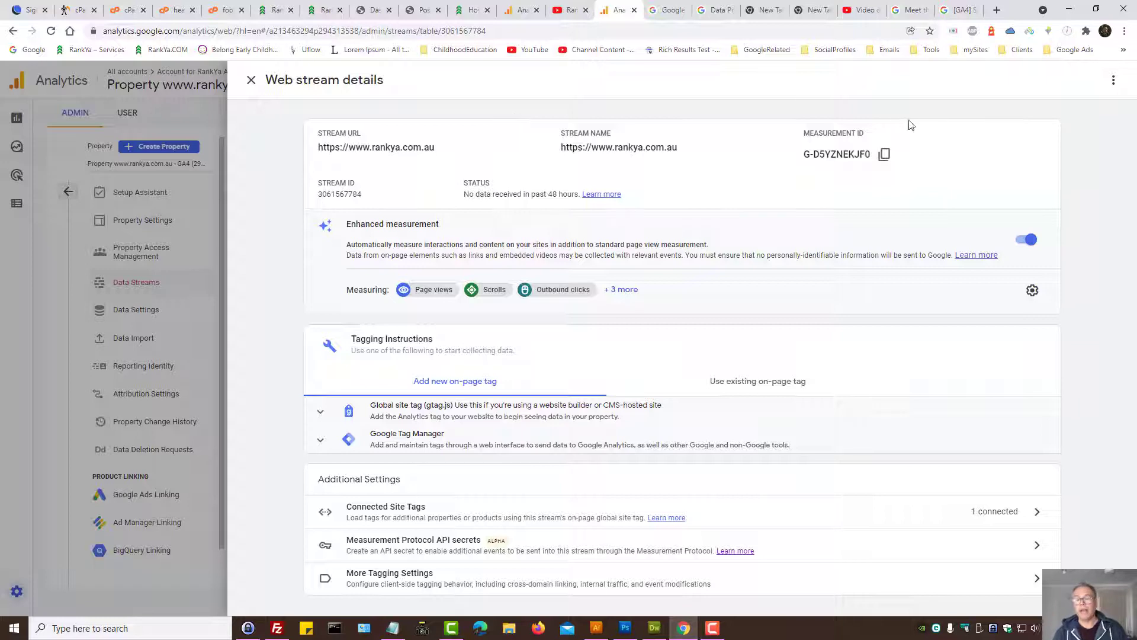
- Examine the measurement ID, its prefix and the Enhanced measurement description in the web stream details
left_click_drag(801, 158, 869, 161)
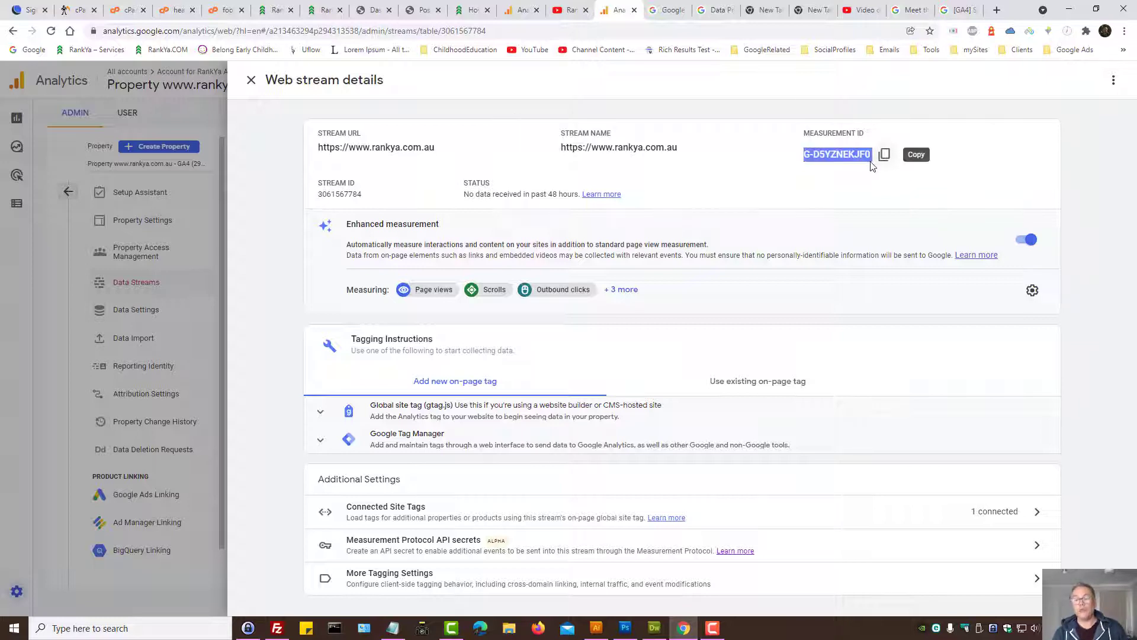
left_click(807, 159)
left_click_drag(807, 158, 815, 157)
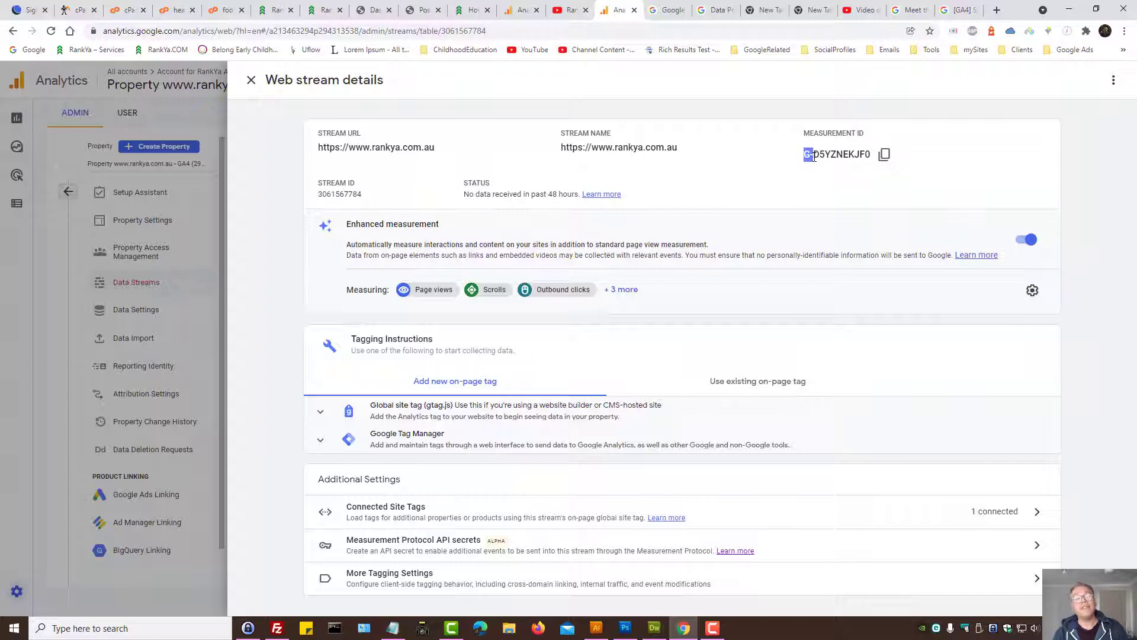
left_click(786, 162)
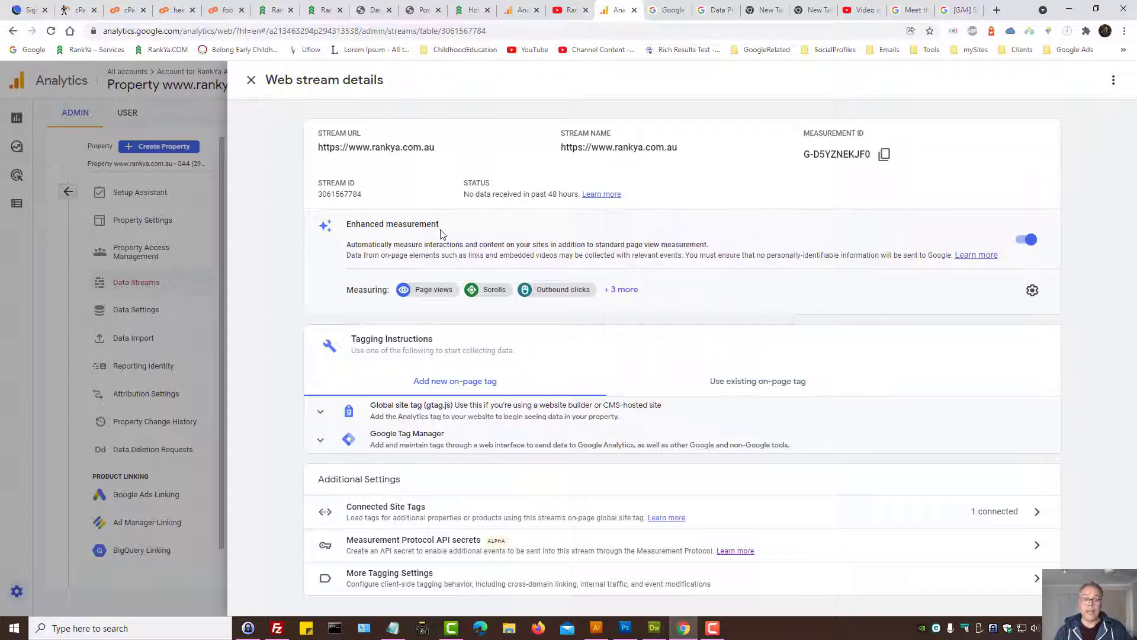
left_click_drag(387, 224, 441, 226)
left_click(513, 241)
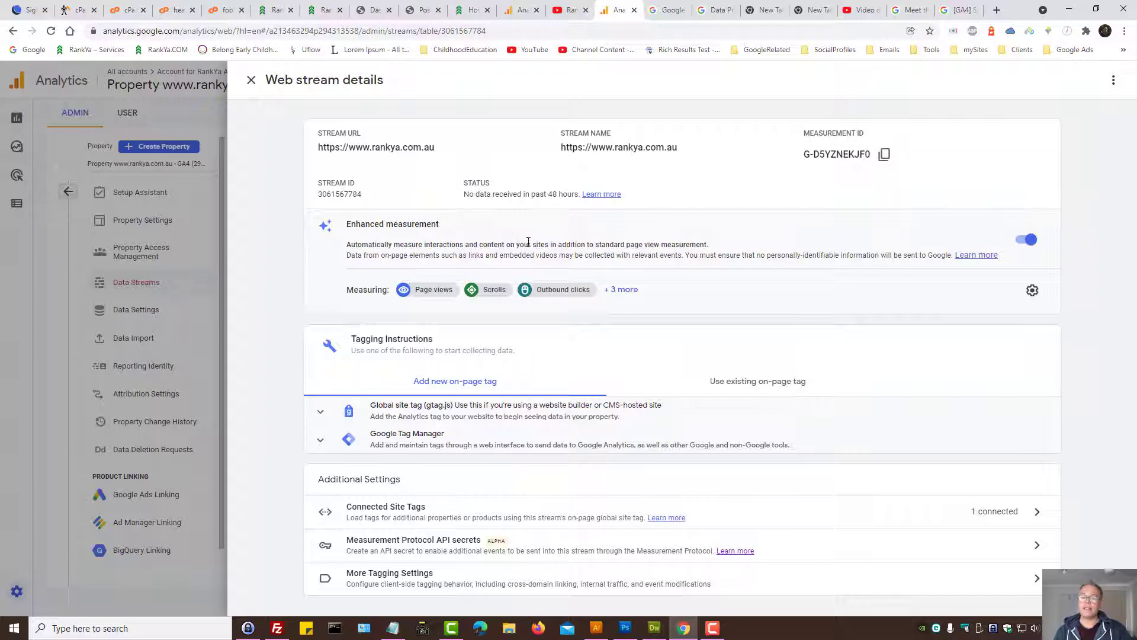
- Review the Enhanced measurement events, including site search and video engagement, glance at the RankYa home page, and close the settings without saving
left_click(1032, 290)
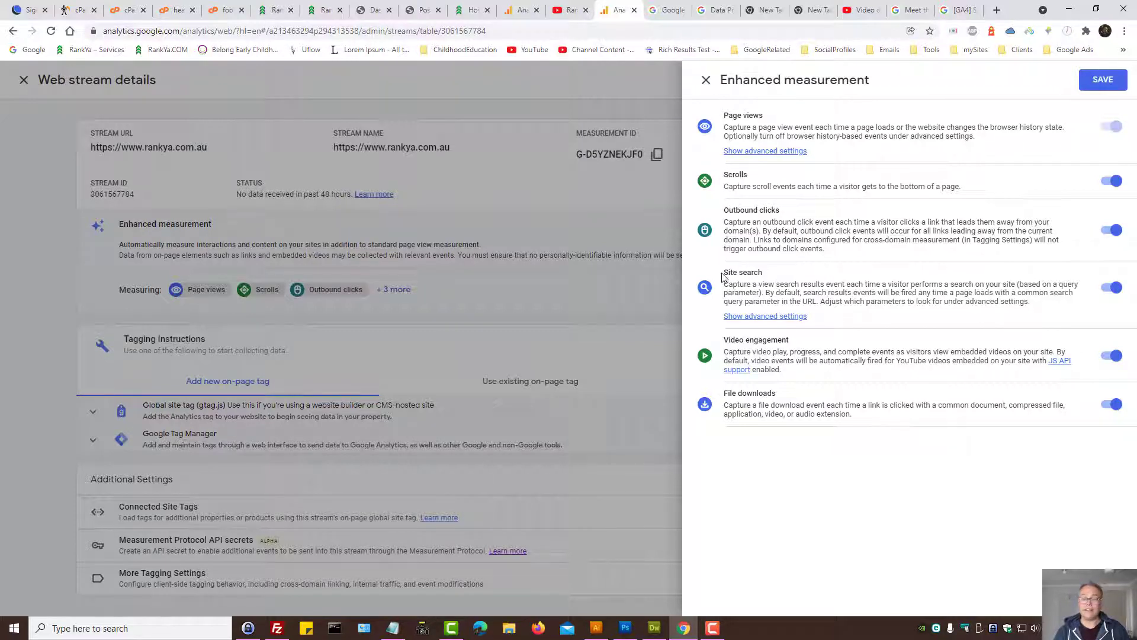
left_click_drag(724, 276, 762, 273)
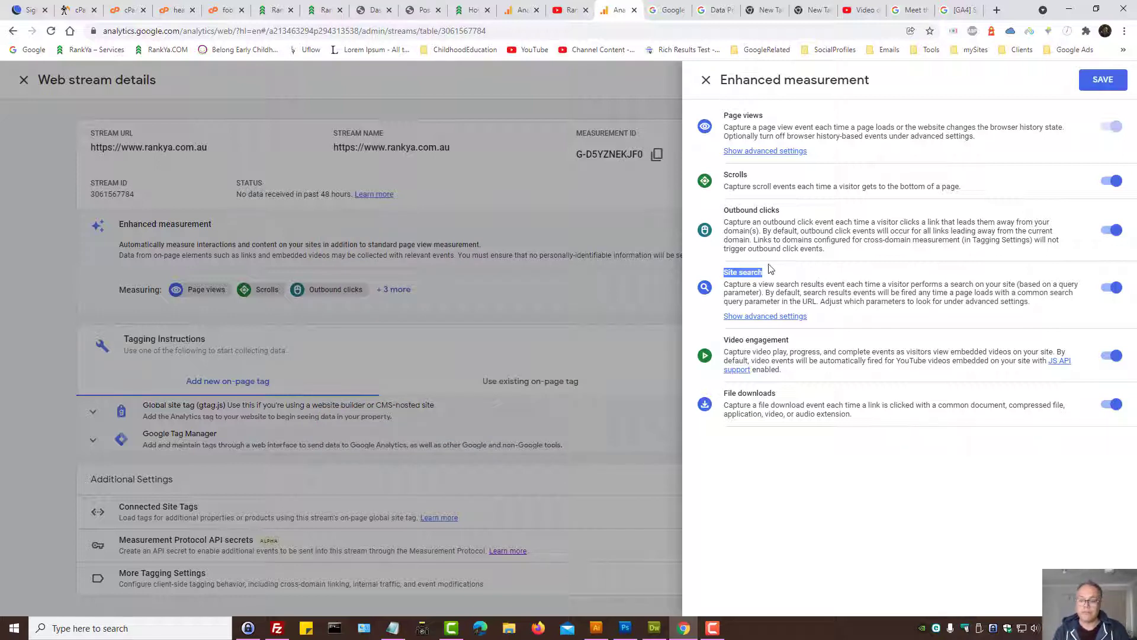
left_click_drag(725, 342, 794, 344)
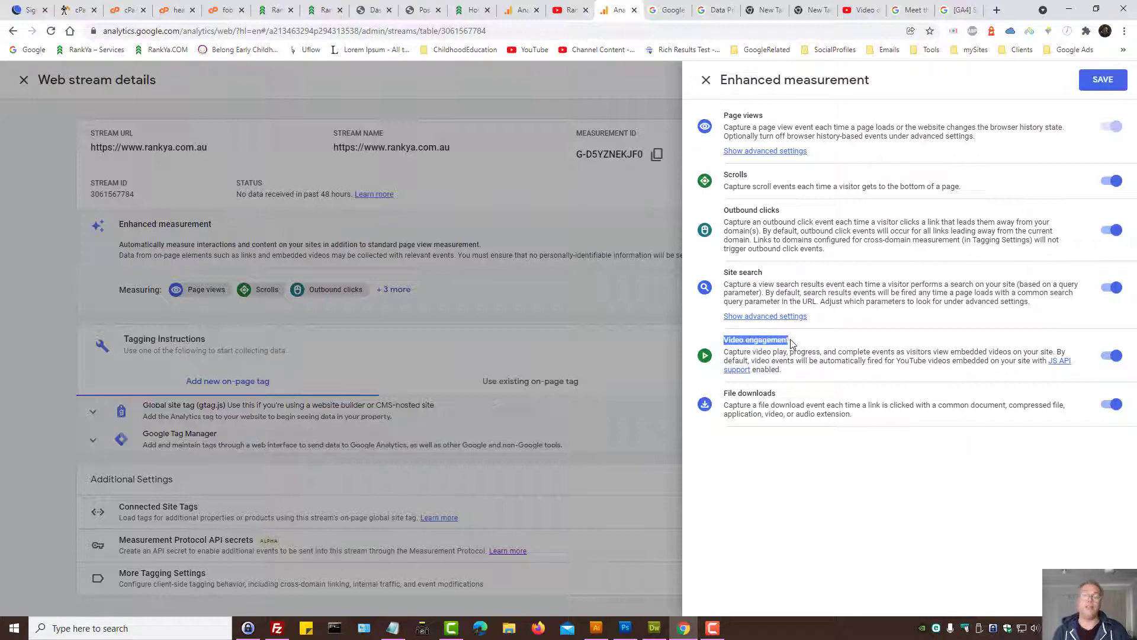
left_click(263, 11)
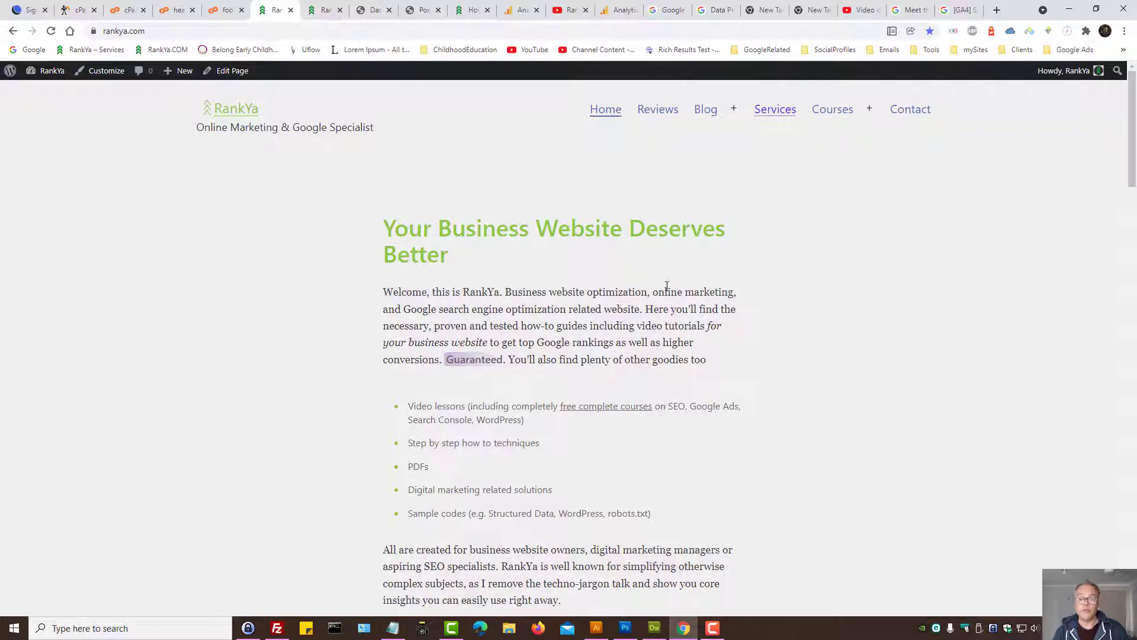
left_click(622, 10)
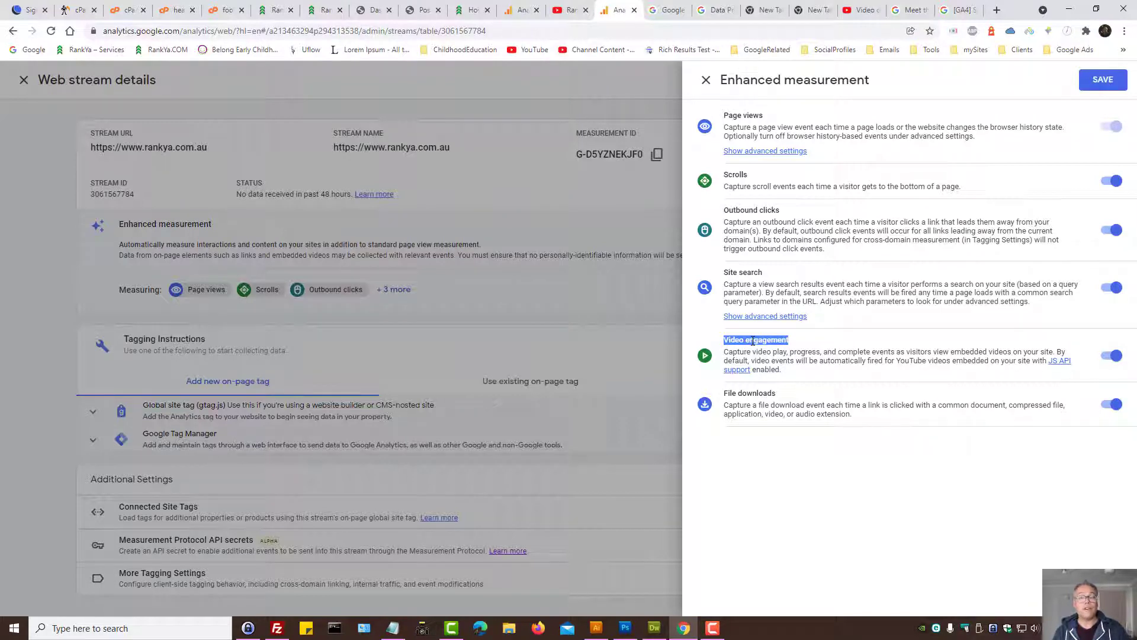
left_click(705, 80)
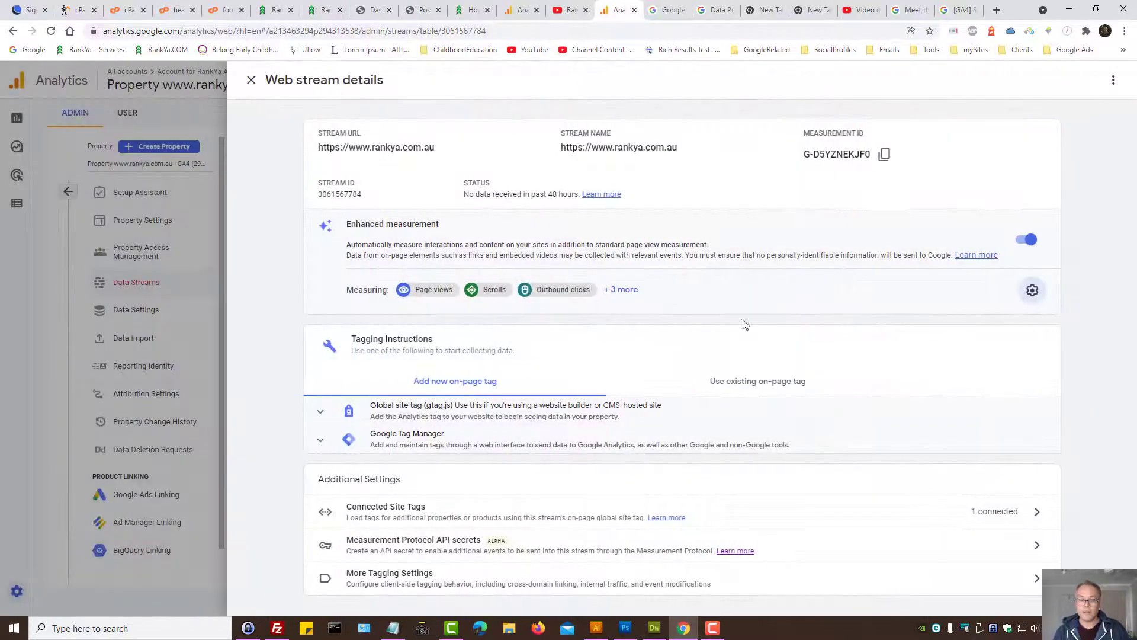
- Recheck the Enhanced measurement switch and settings, and expand the list of measured interactions to show all of them
left_click_drag(346, 225, 446, 231)
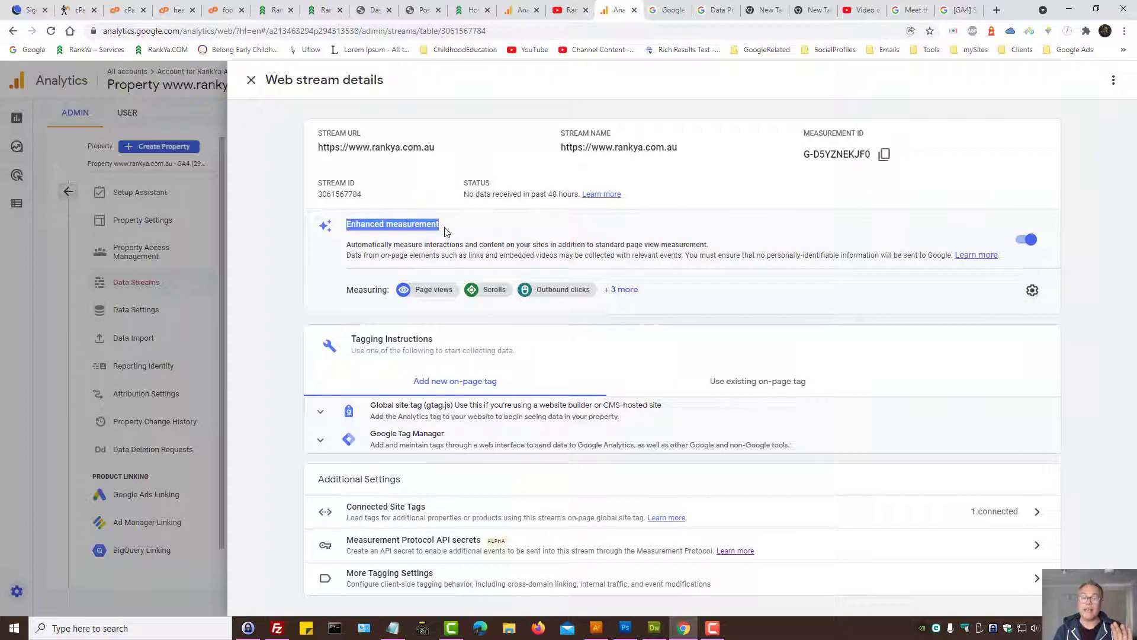
left_click(1027, 240)
left_click(686, 370)
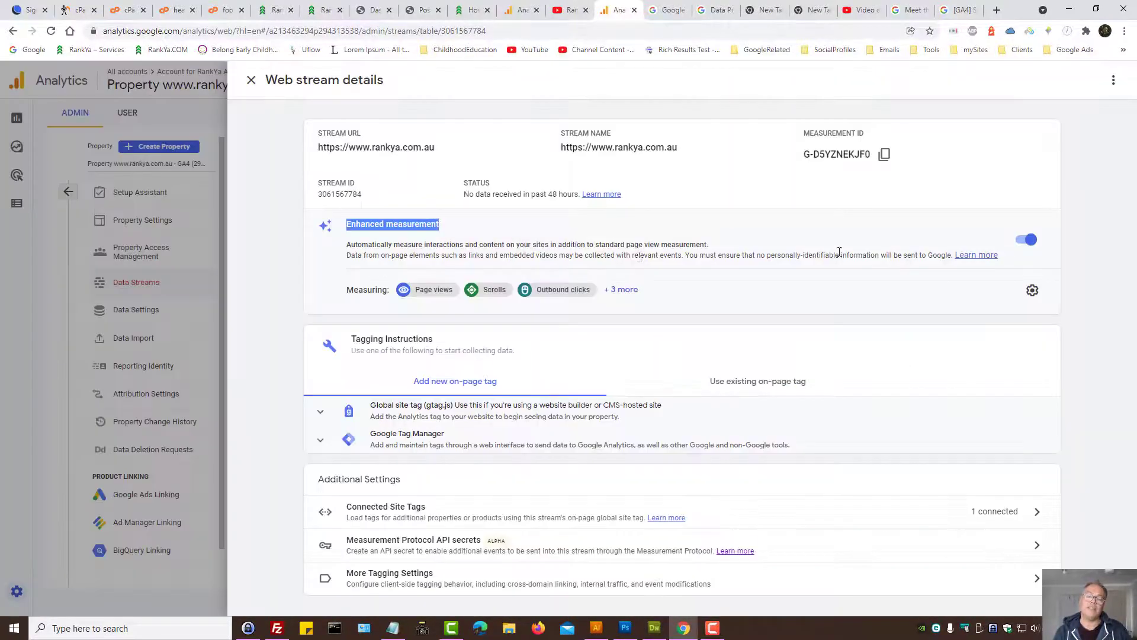
left_click(1032, 290)
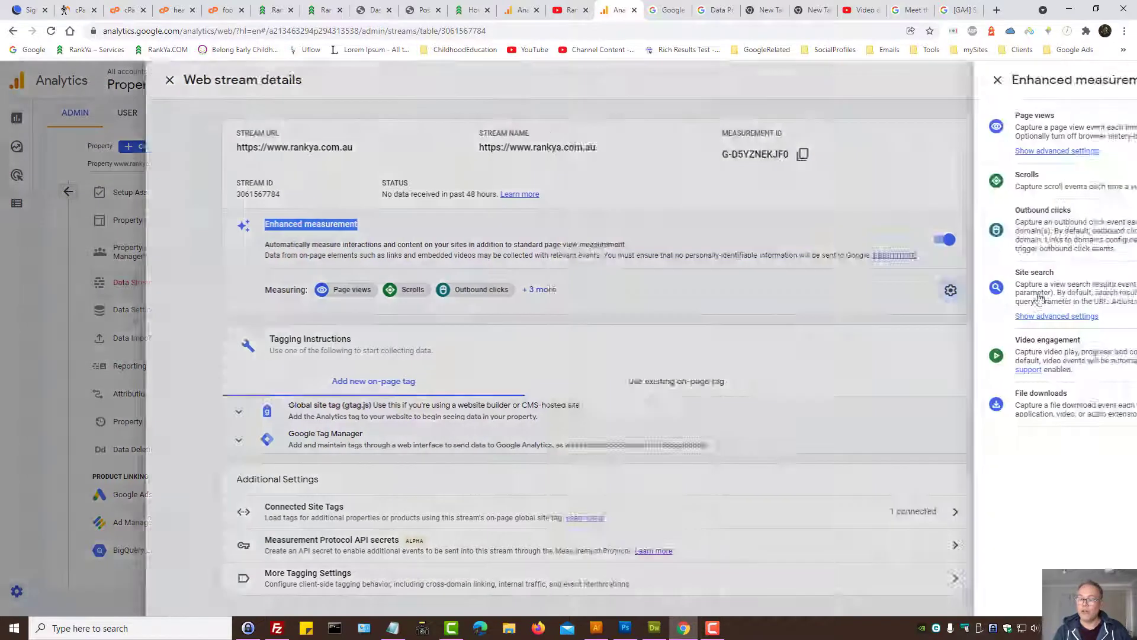
left_click(706, 80)
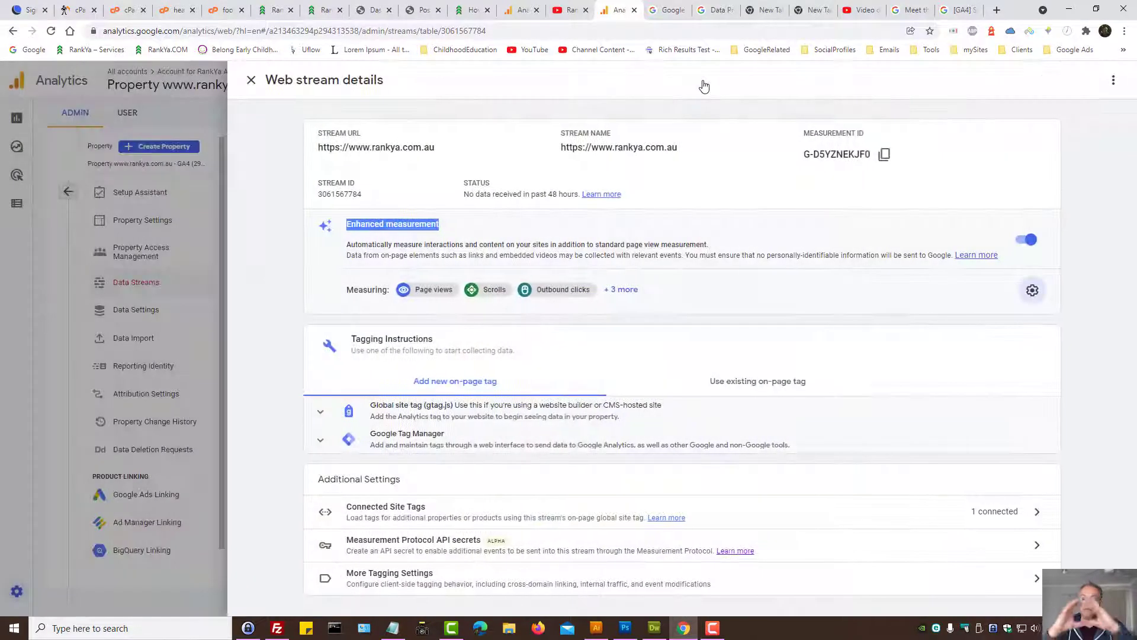
left_click(620, 290)
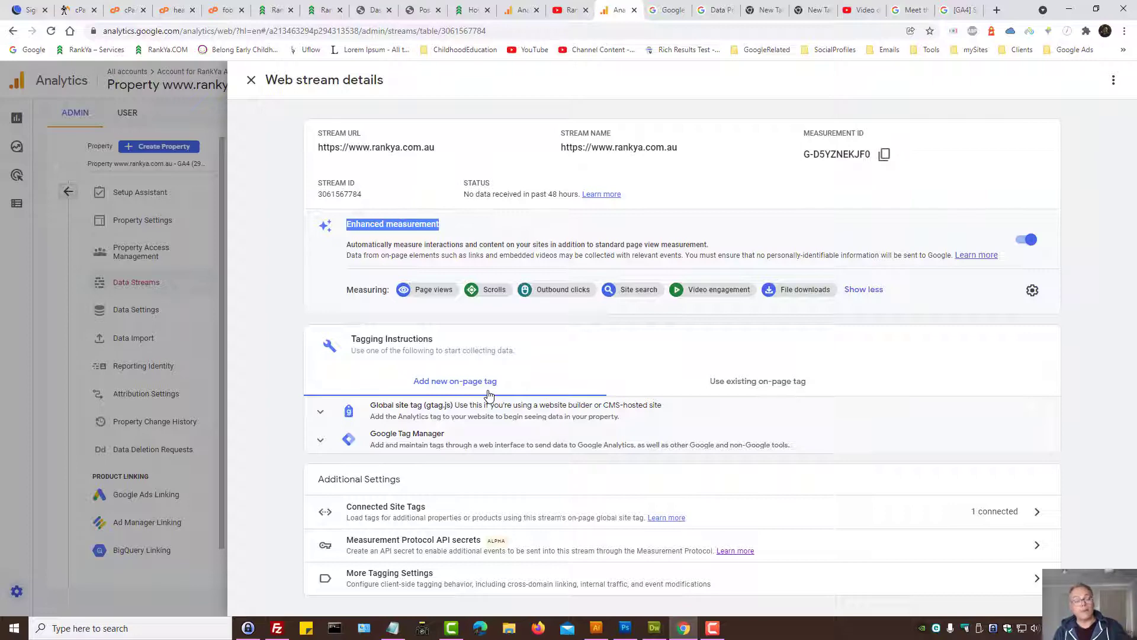
- Expand the Global site tag (gtag.js) instructions for a new on-page tag and copy the complete code snippet
left_click(456, 409)
scroll(547, 502, "down", 1)
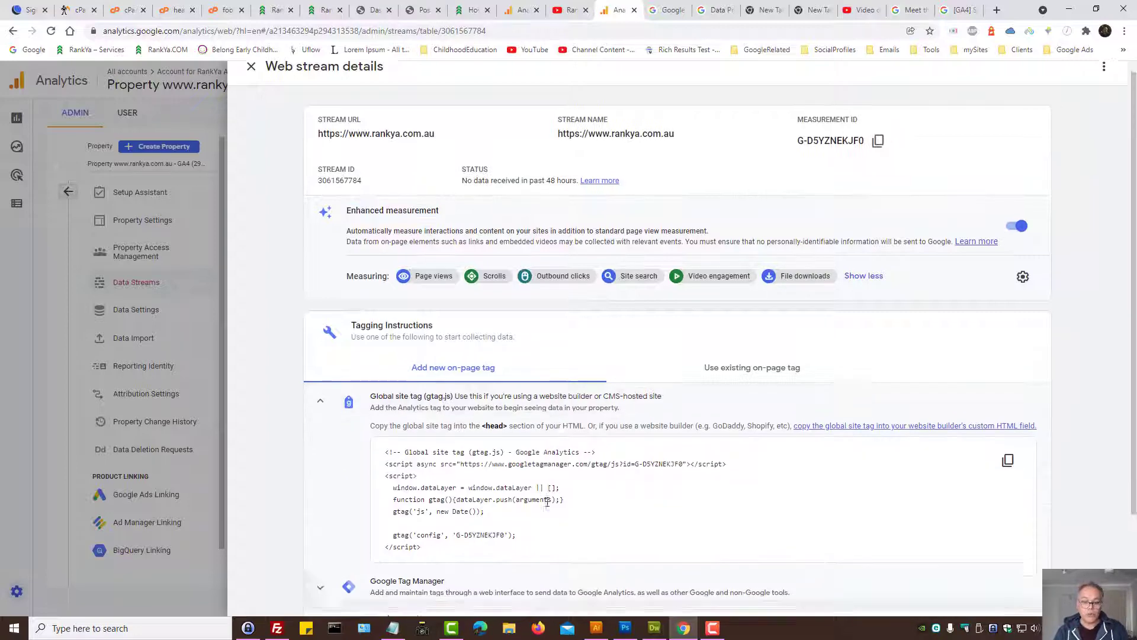
scroll(547, 502, "down", 2)
left_click(320, 295)
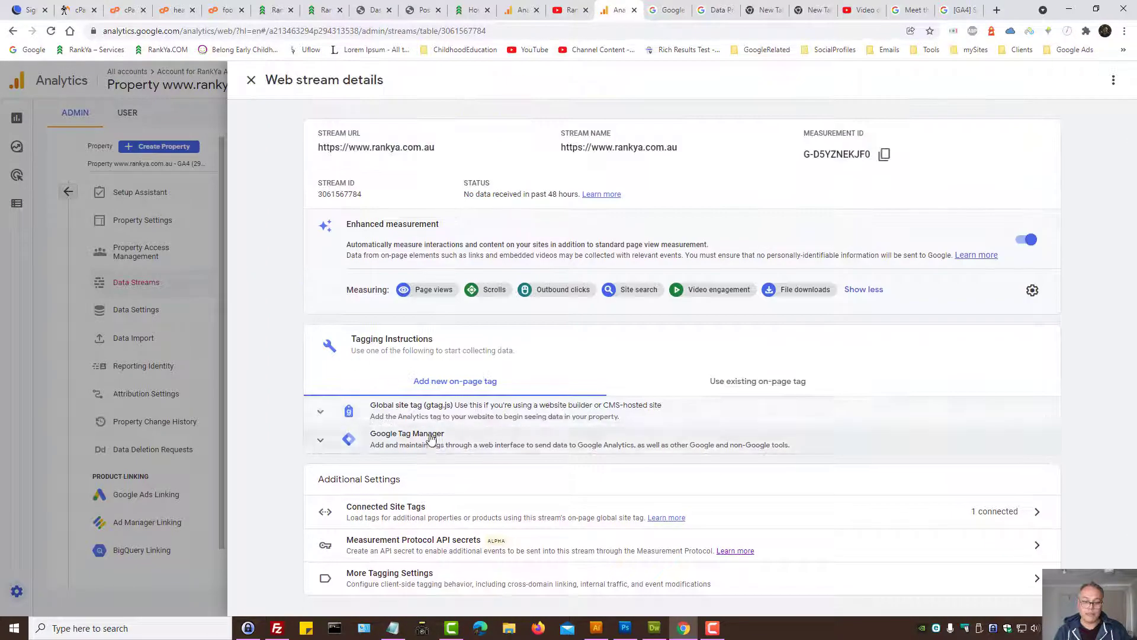
left_click(474, 407)
scroll(468, 403, "down", 3)
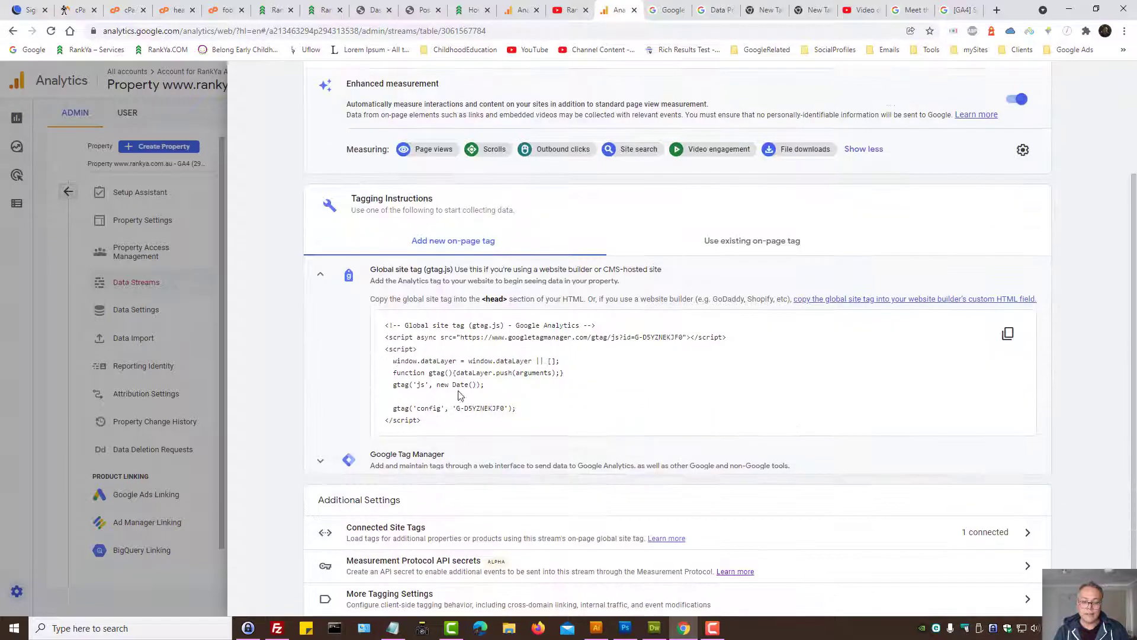
left_click_drag(444, 427, 383, 322)
right_click(407, 323)
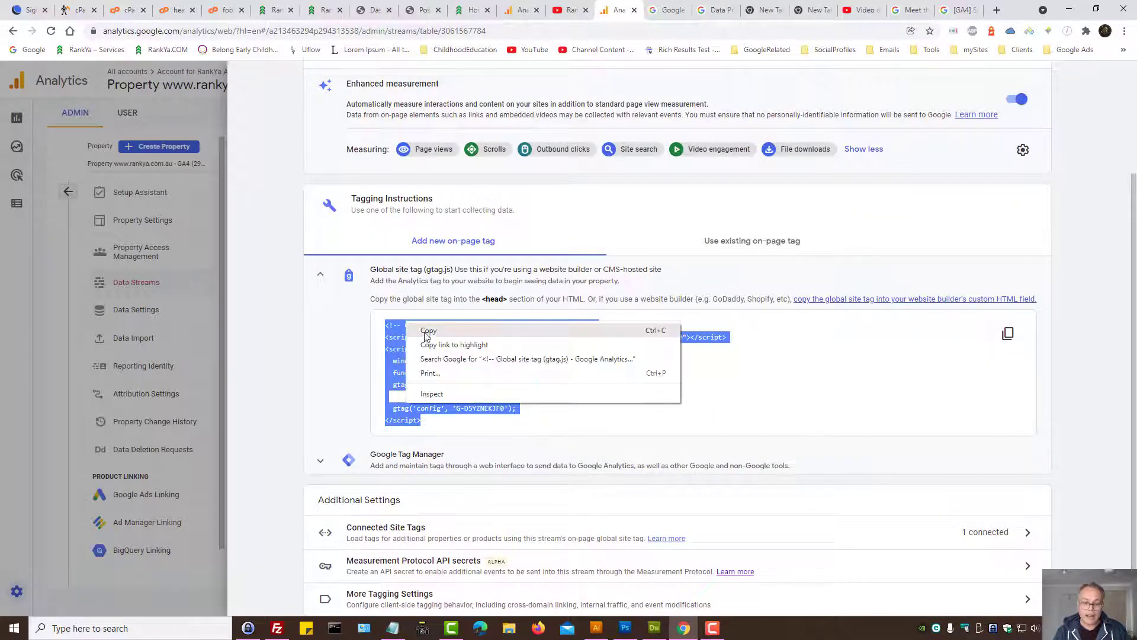
left_click(426, 332)
left_click(562, 371)
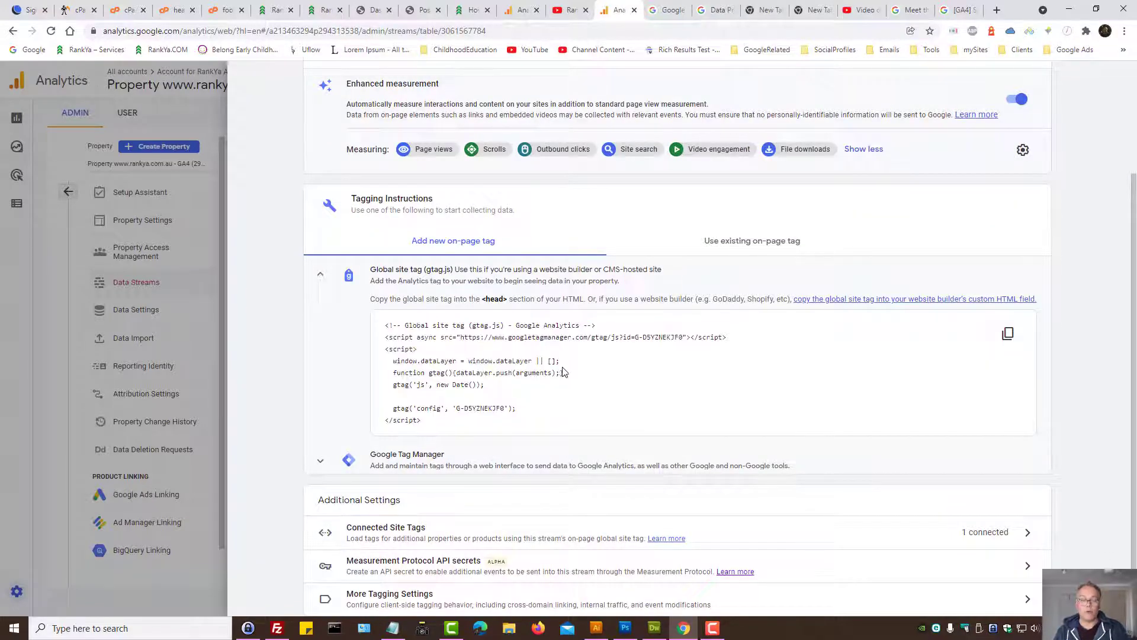
- Read the Google Tag Manager tagging instructions and collapse them
left_click(391, 459)
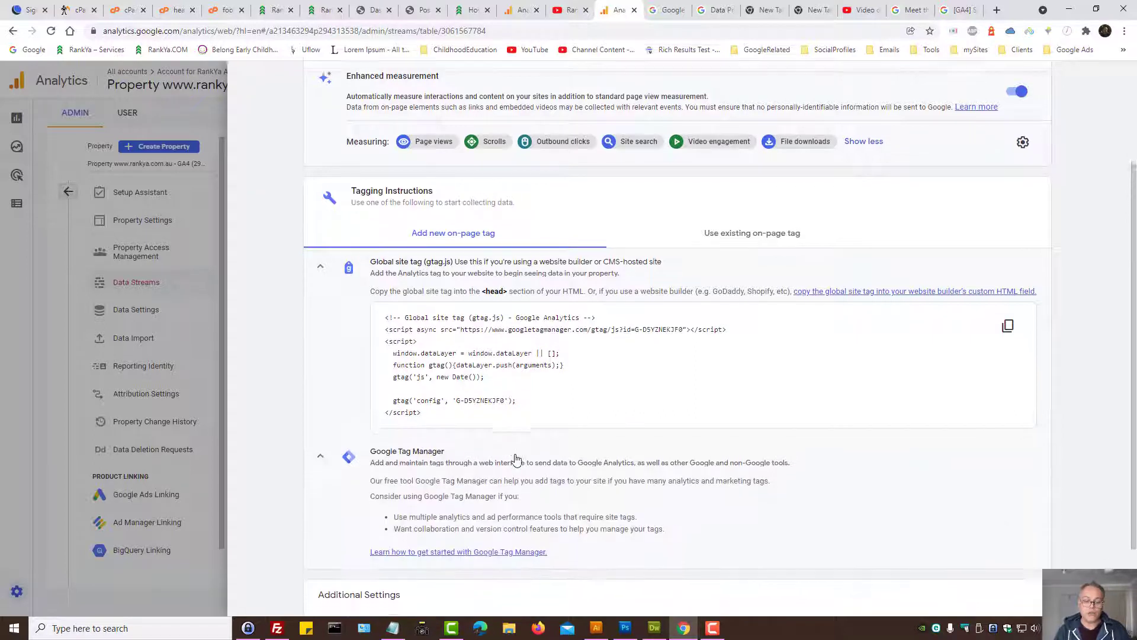
scroll(512, 456, "down", 2)
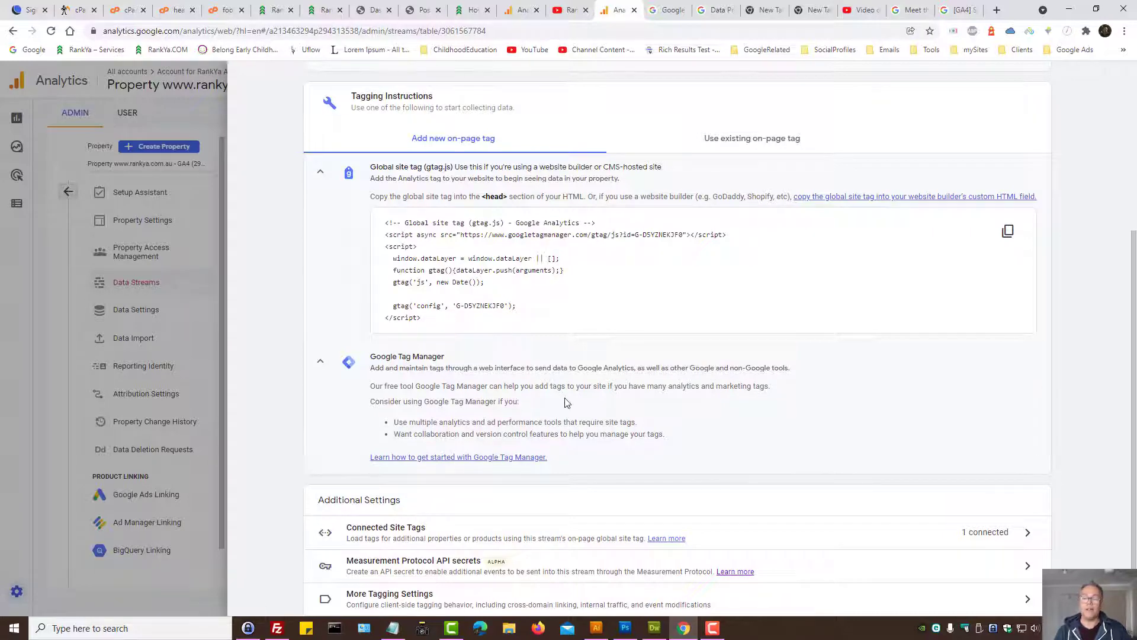
left_click(320, 364)
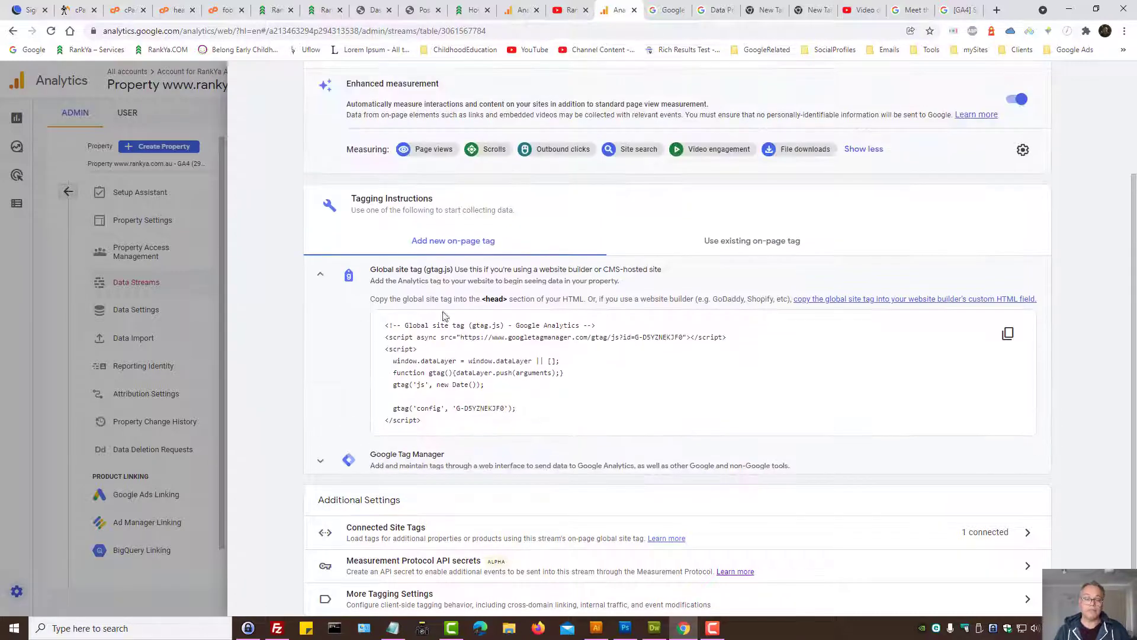
- Copy the complete global site tag snippet once more, from the opening comment to the closing script tag
left_click_drag(440, 429, 383, 323)
right_click(420, 329)
left_click(445, 339)
left_click(511, 391)
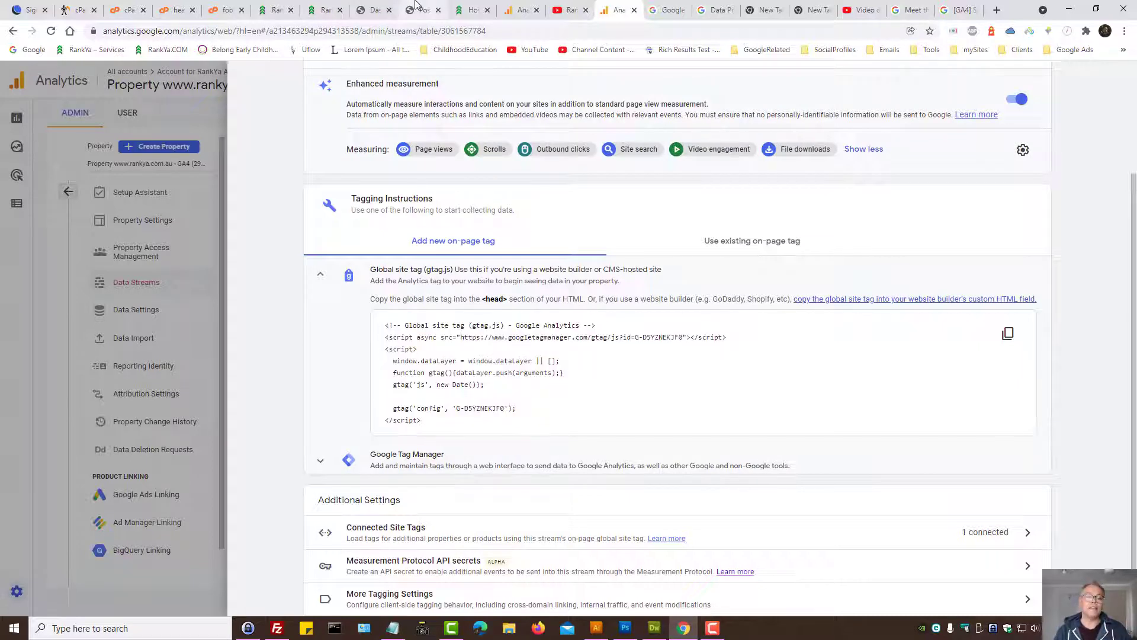
- Switch to the blog post on tracking link clicks in Google Analytics and return to its beginning
left_click(472, 10)
scroll(281, 320, "up", 15)
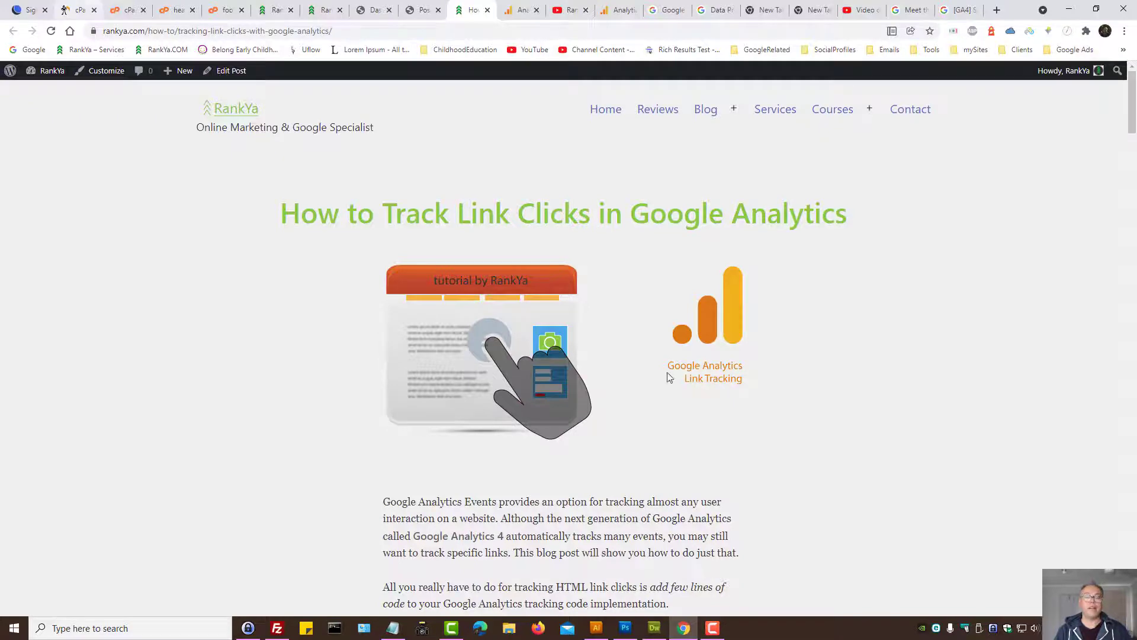
- Open cPanel's File Manager and select footer.php in public_html/wp-content/themes/twentytwenty
left_click(64, 10)
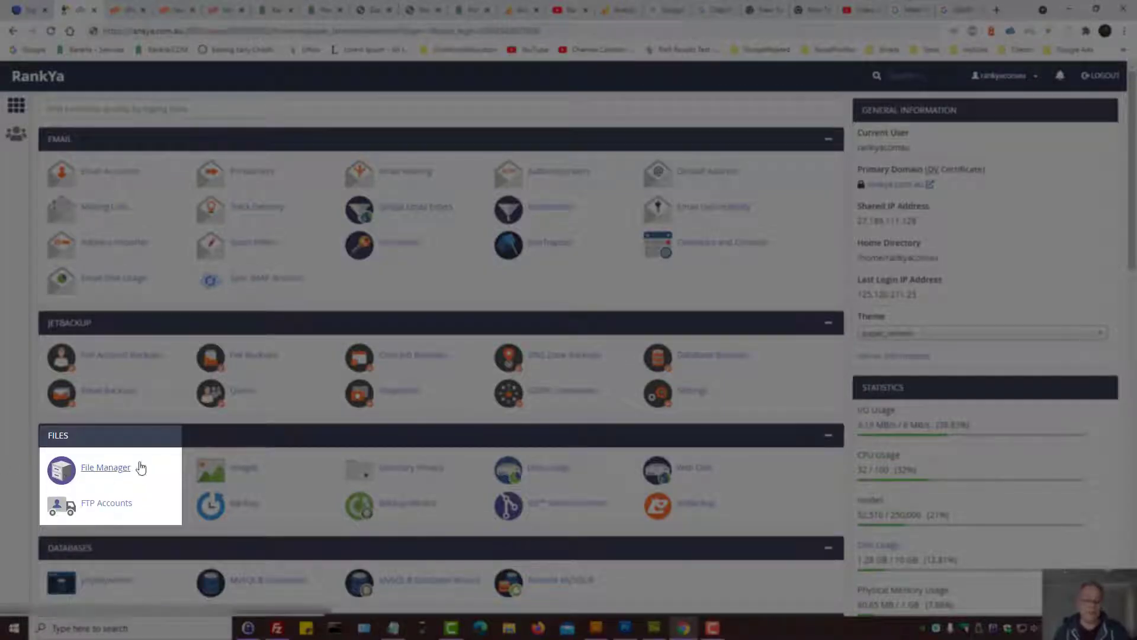
left_click(112, 468)
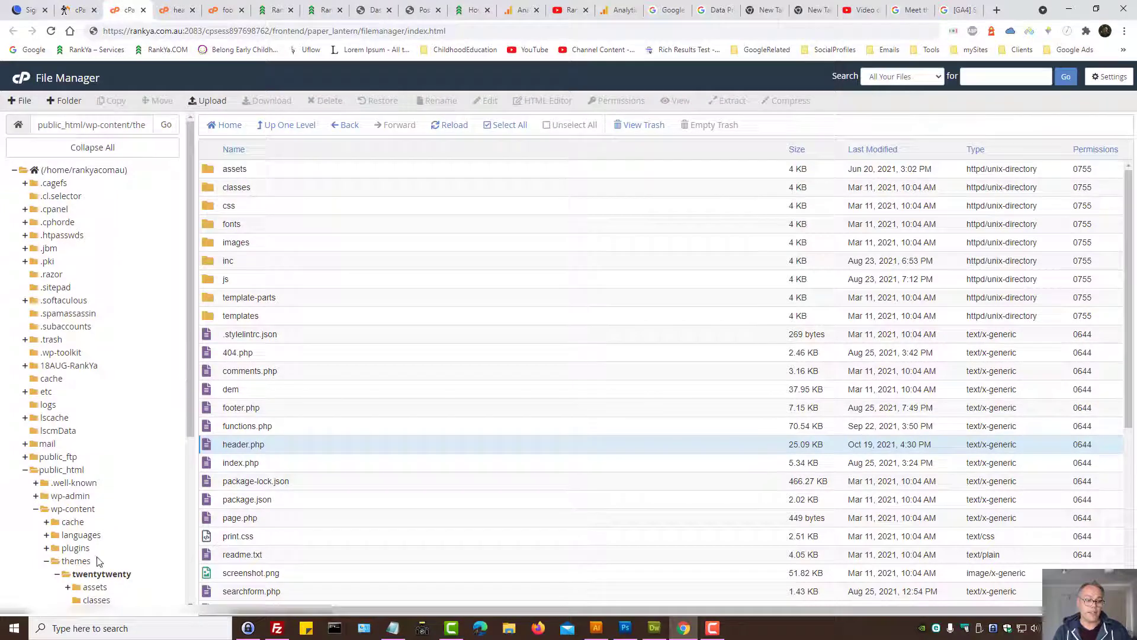
scroll(148, 462, "down", 2)
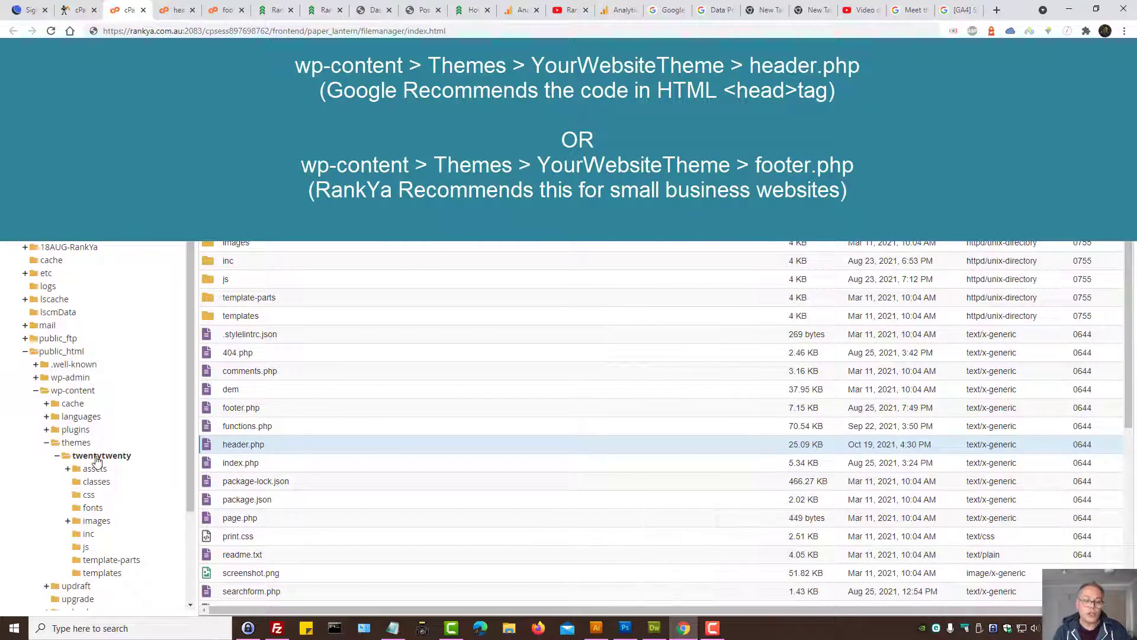
scroll(359, 446, "down", 1)
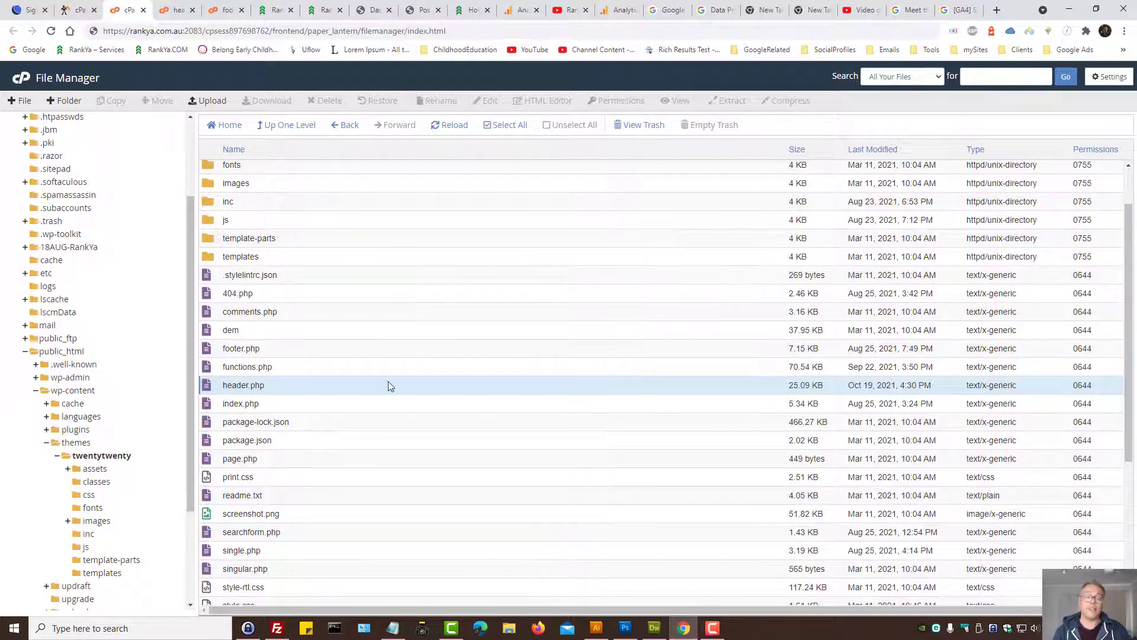
left_click(210, 352)
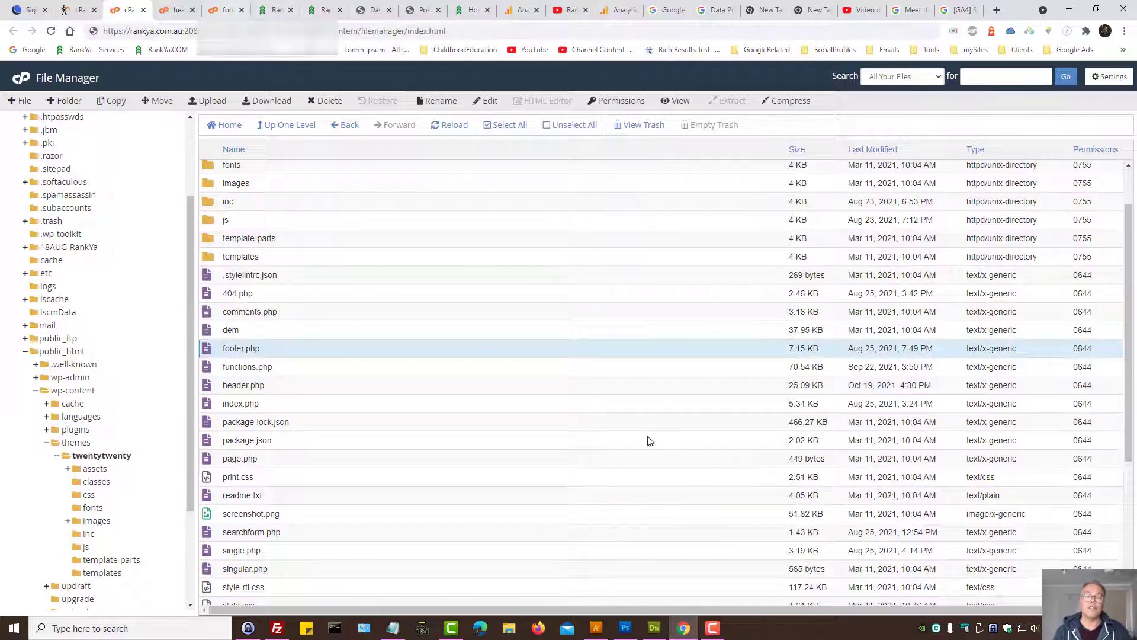
- Switch to the footer.php code editor and add two blank lines just above the closing body tag
left_click(224, 10)
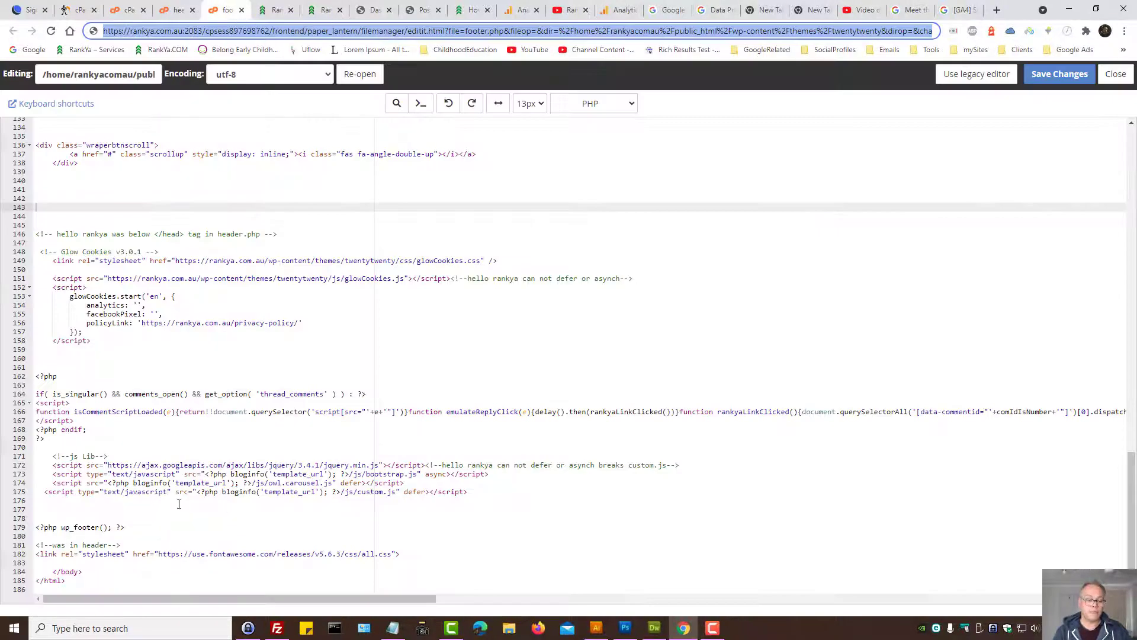
left_click_drag(83, 571, 53, 570)
left_click(85, 561)
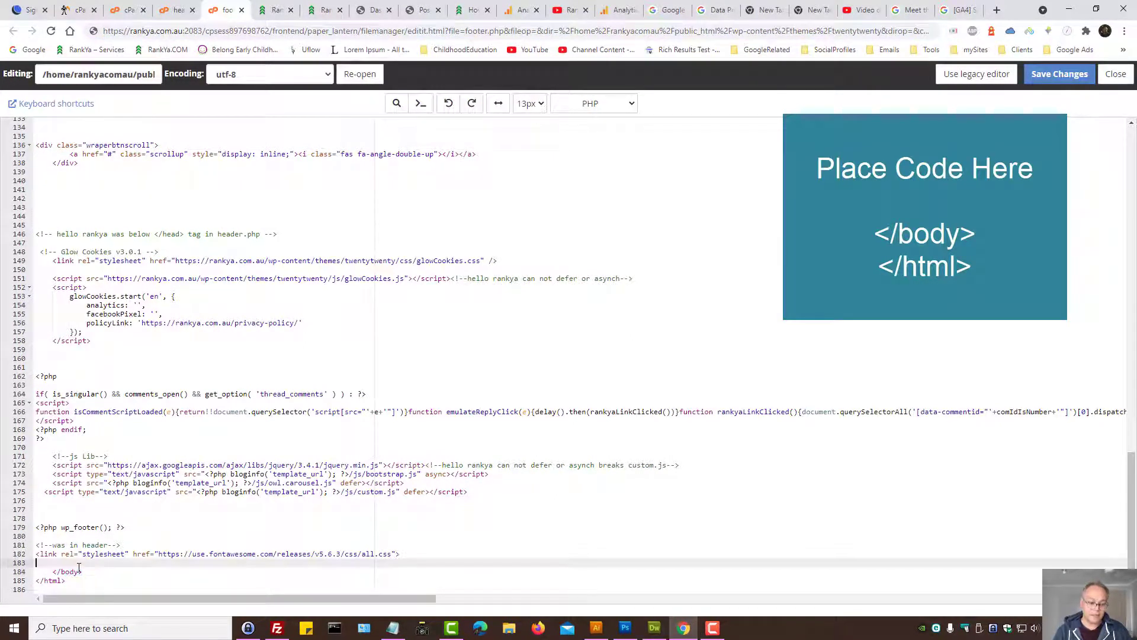
key("Return")
key("Return")
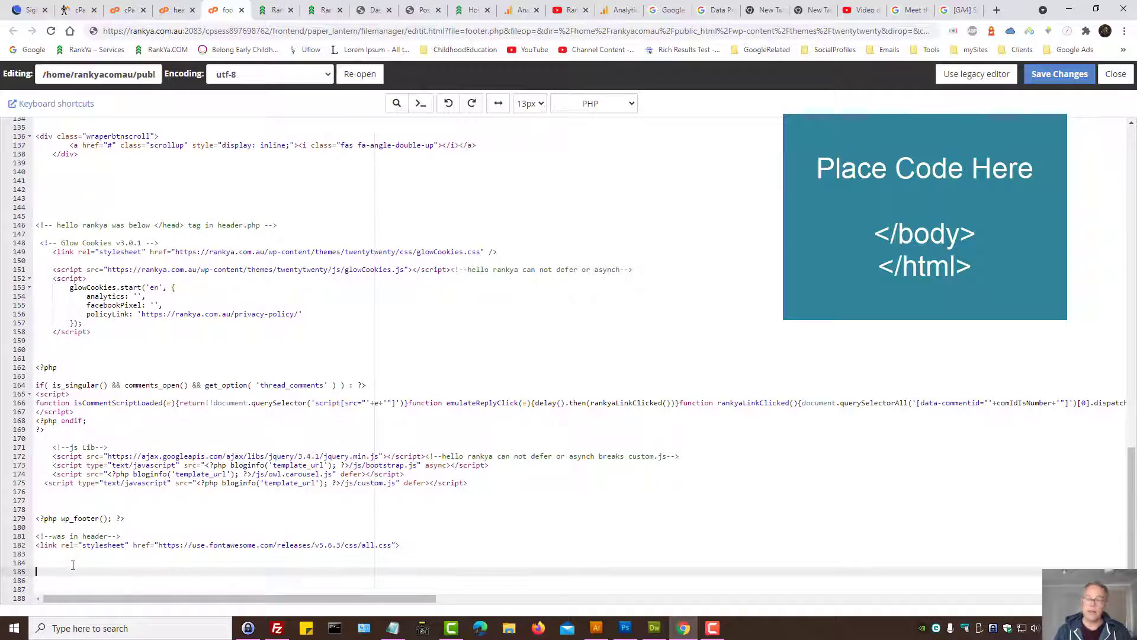
- Return to the Analytics data stream and copy the whole global site tag snippet
left_click(617, 9)
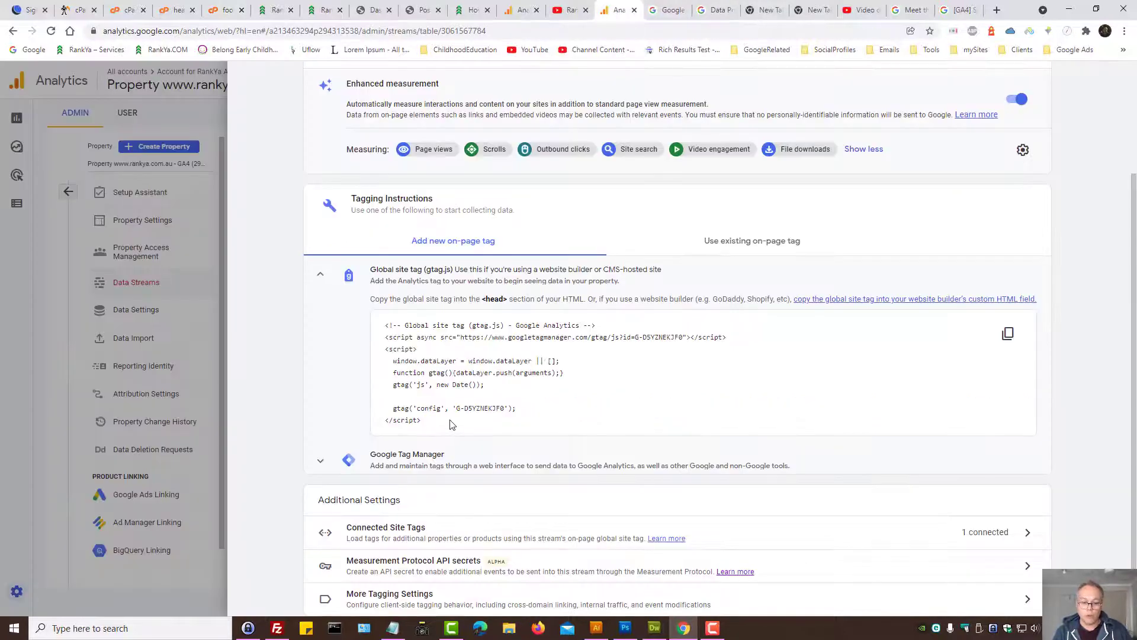
left_click_drag(450, 423, 385, 324)
right_click(432, 334)
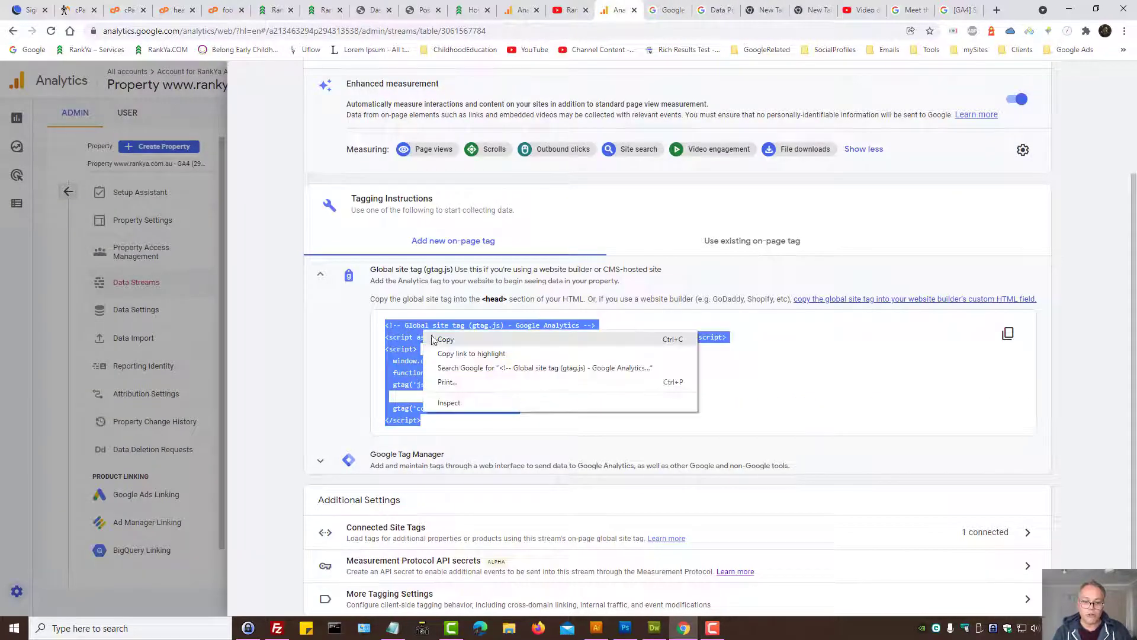
left_click(445, 339)
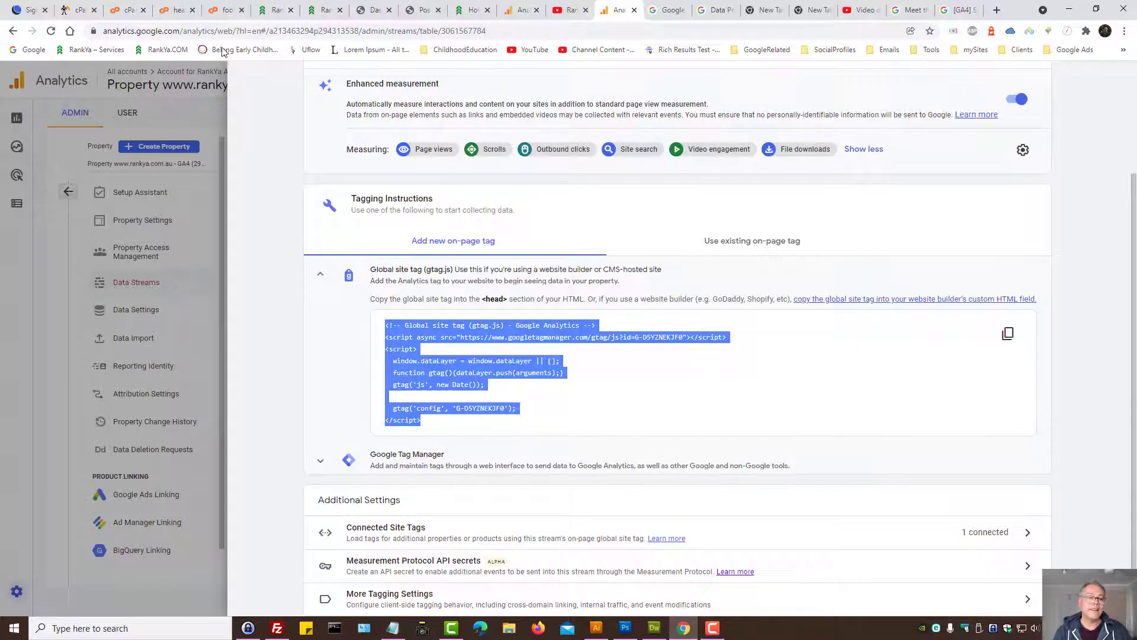
- Paste the global site tag into footer.php above the closing body tag and highlight that closing tag
left_click(225, 9)
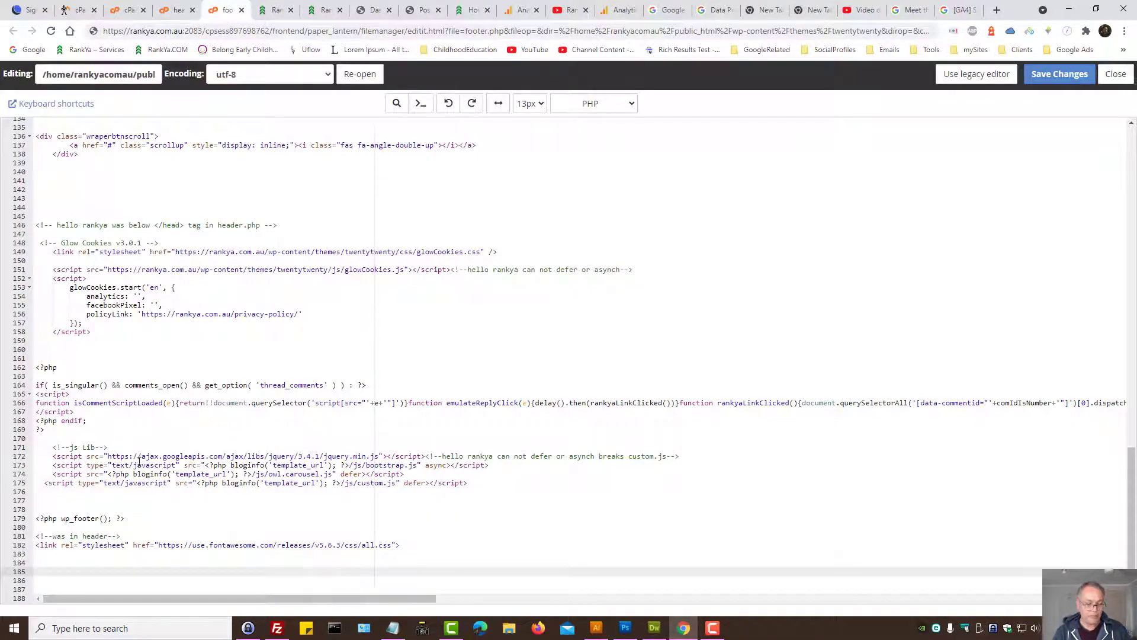
right_click(49, 570)
left_click(77, 470)
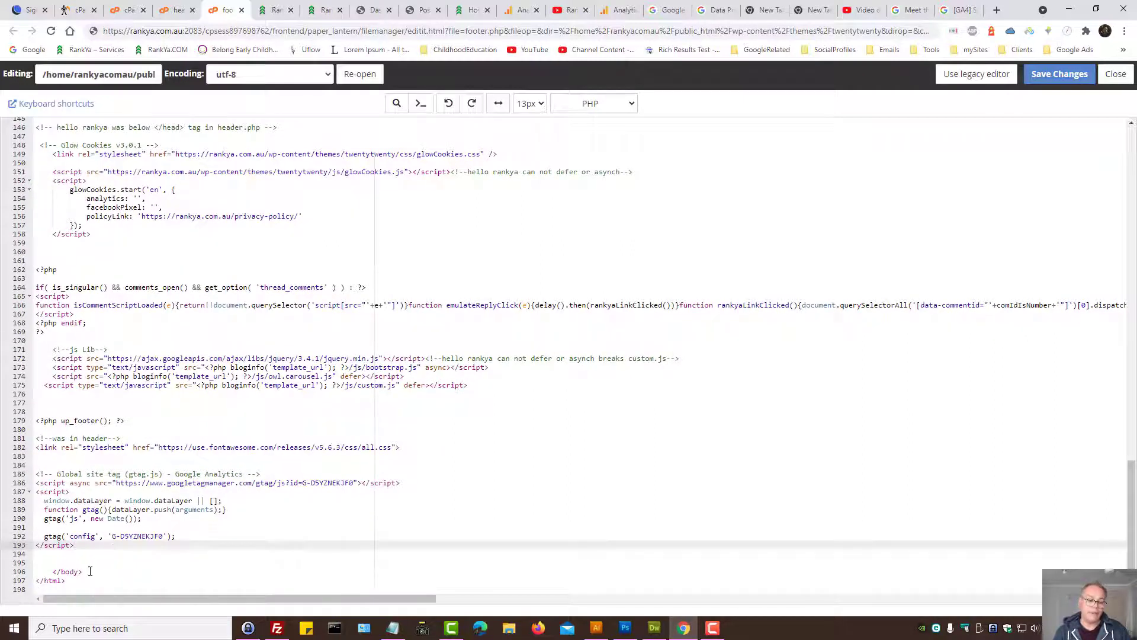
left_click_drag(90, 570, 53, 572)
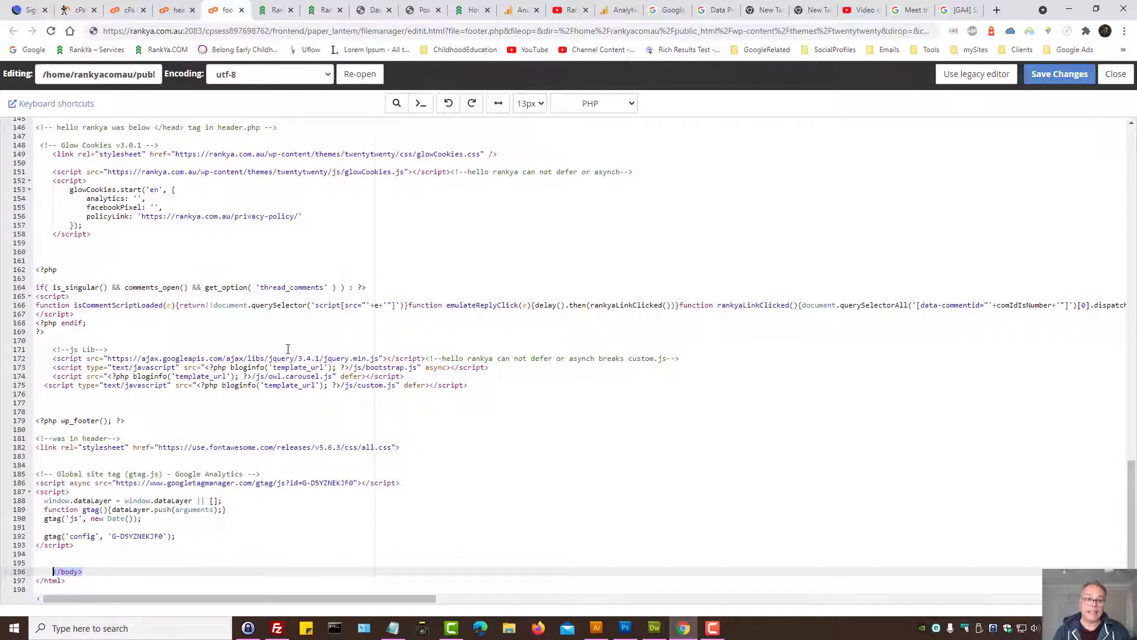
- Paste the global site tag into header.php above the closing head tag, followed by a blank line
left_click(176, 10)
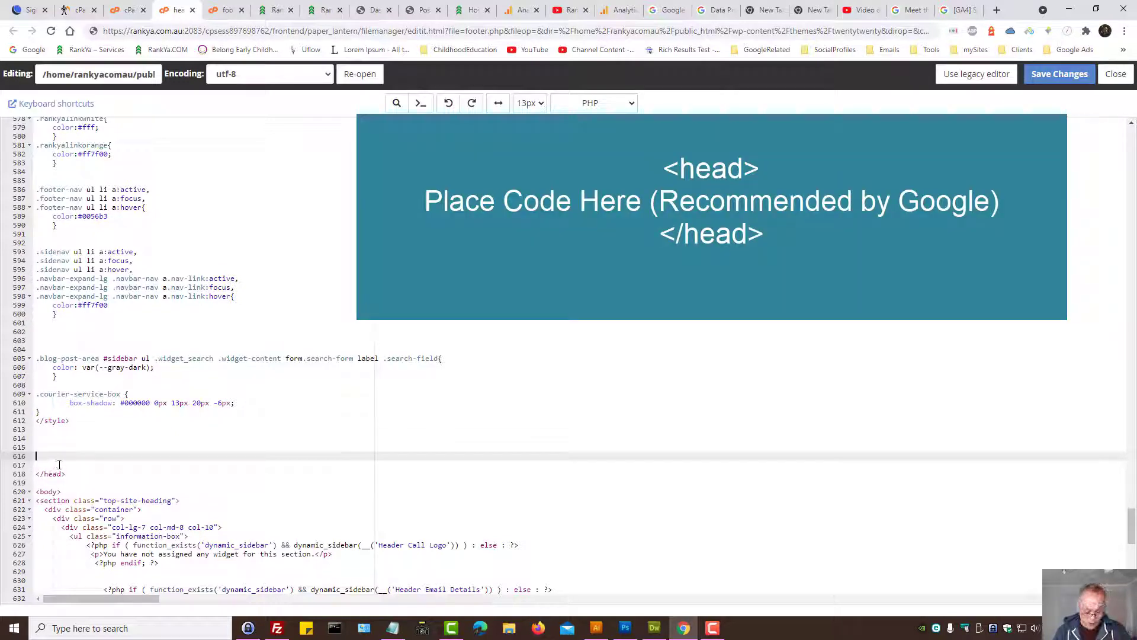
right_click(59, 464)
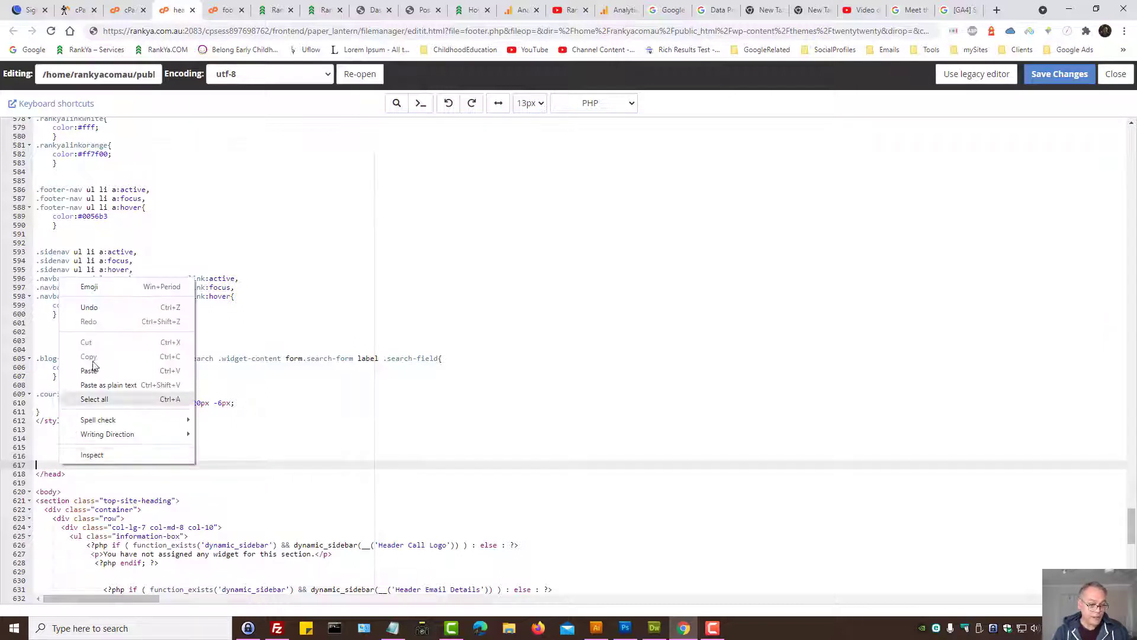
left_click(89, 384)
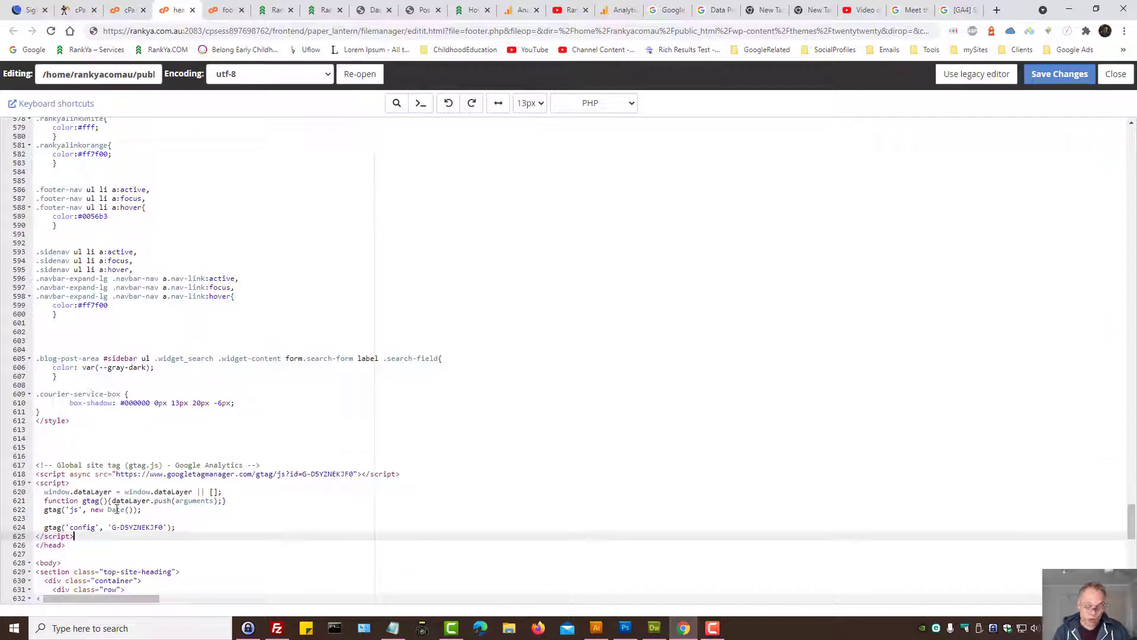
key("Return")
scroll(112, 526, "down", 1)
left_click_drag(75, 520, 19, 518)
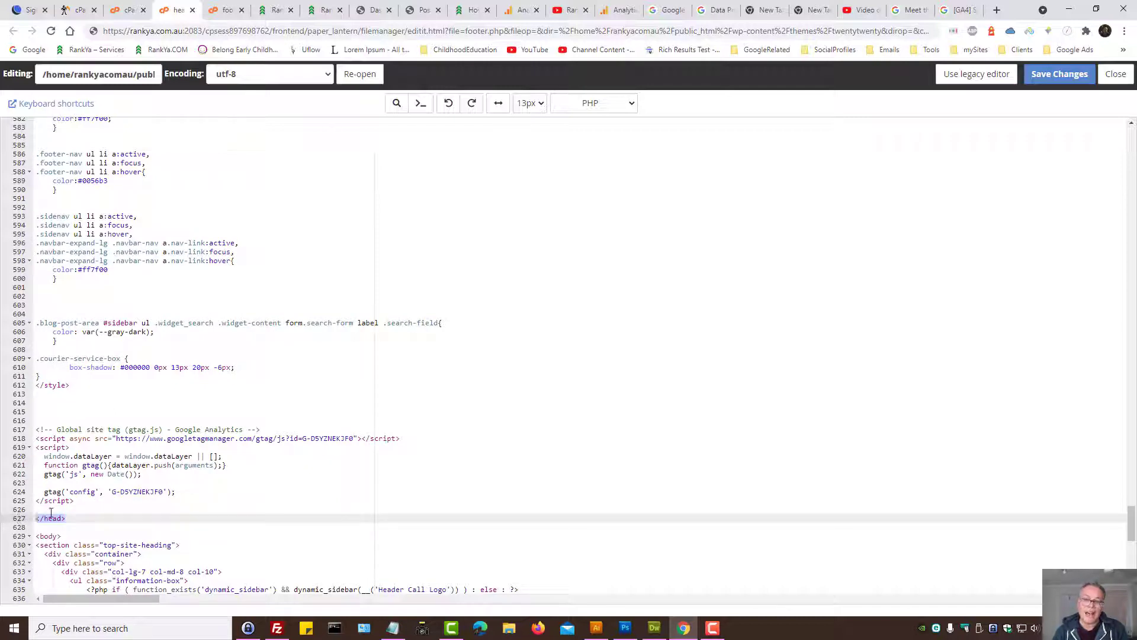
left_click(127, 493)
left_click(85, 504)
left_click_drag(86, 504, 34, 429)
left_click(129, 408)
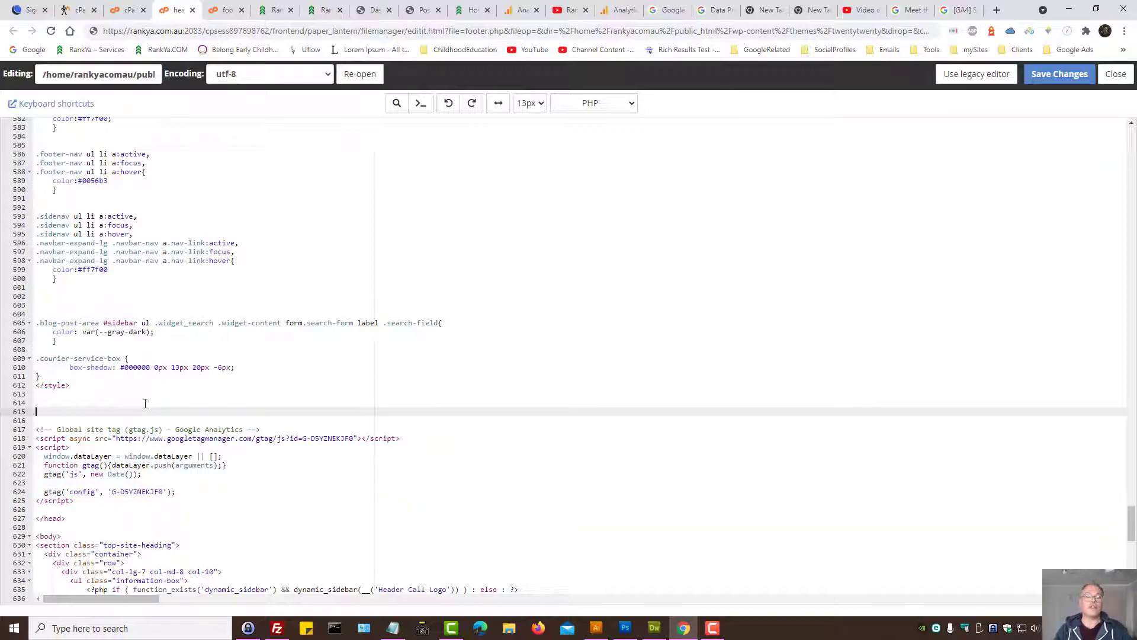
- Compare the rankya.com homepage and its footer with the tag's position in footer.php, then view the snippet in Analytics
left_click(274, 10)
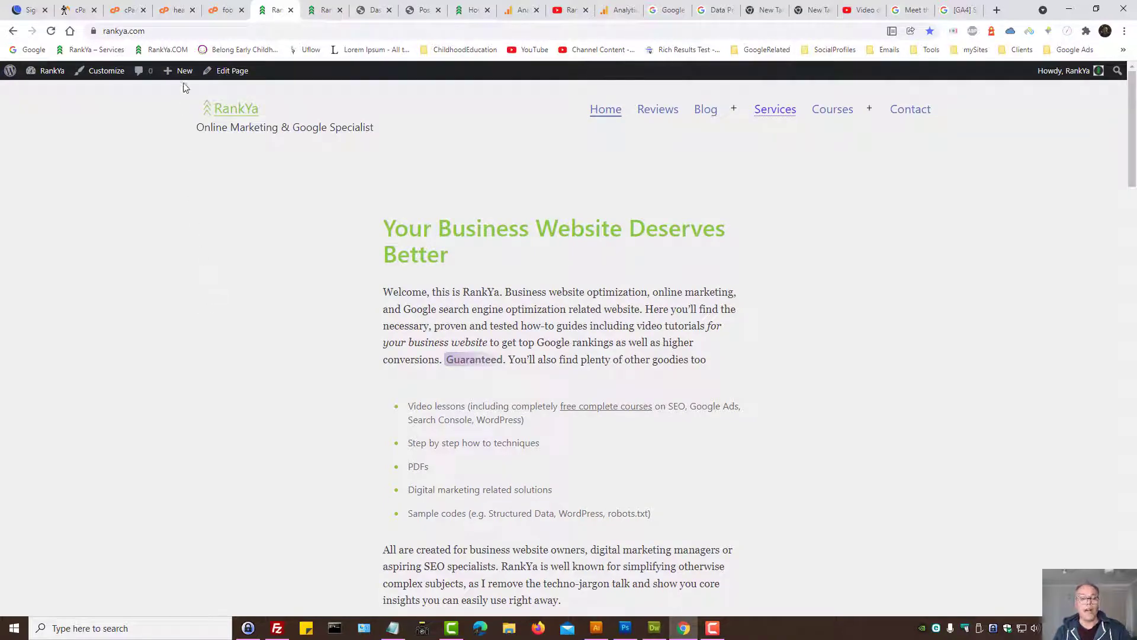
left_click(226, 10)
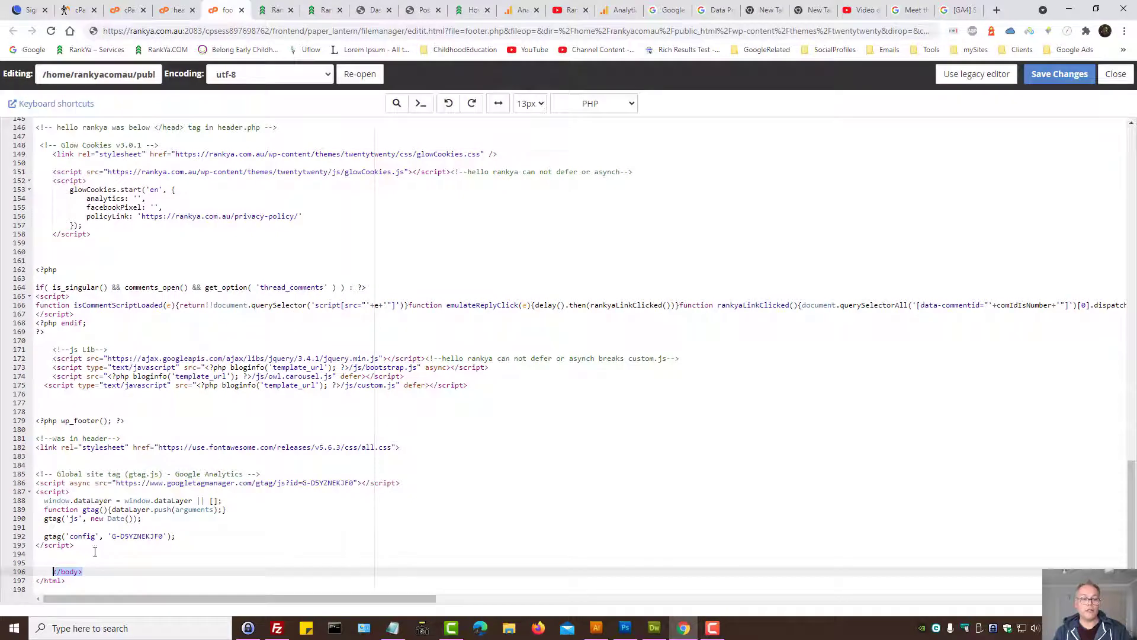
left_click(274, 10)
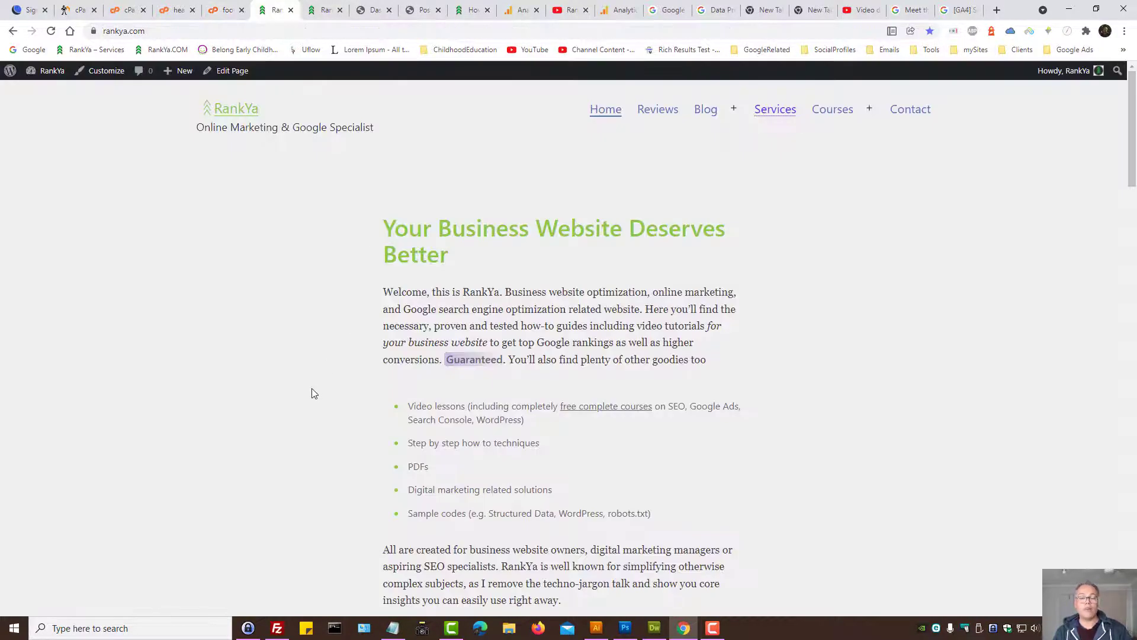
key("End")
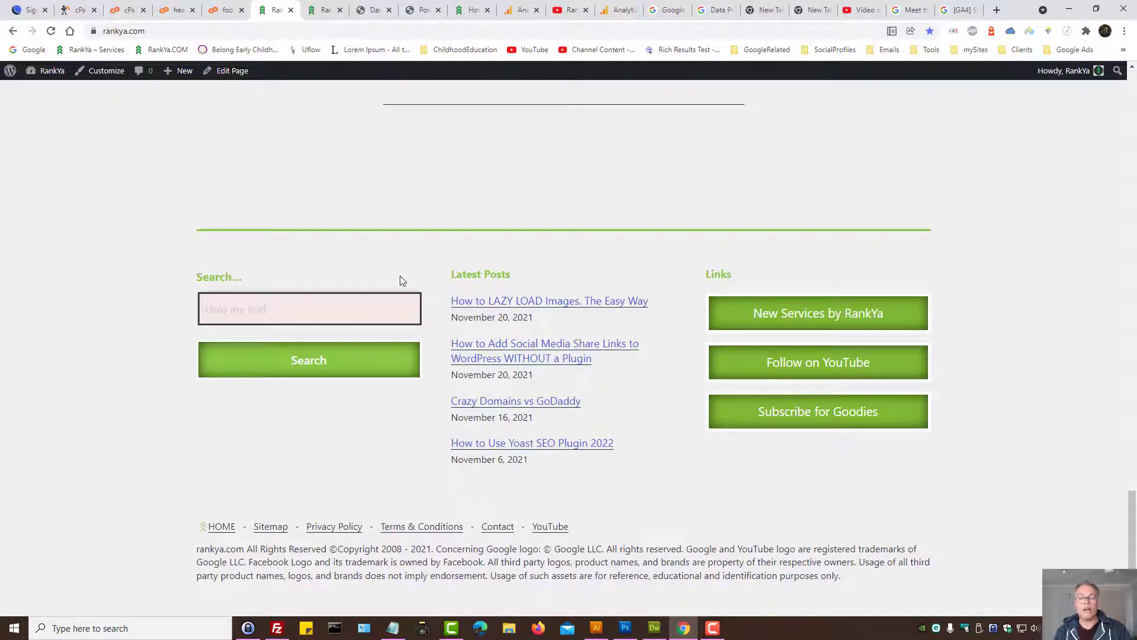
left_click(226, 10)
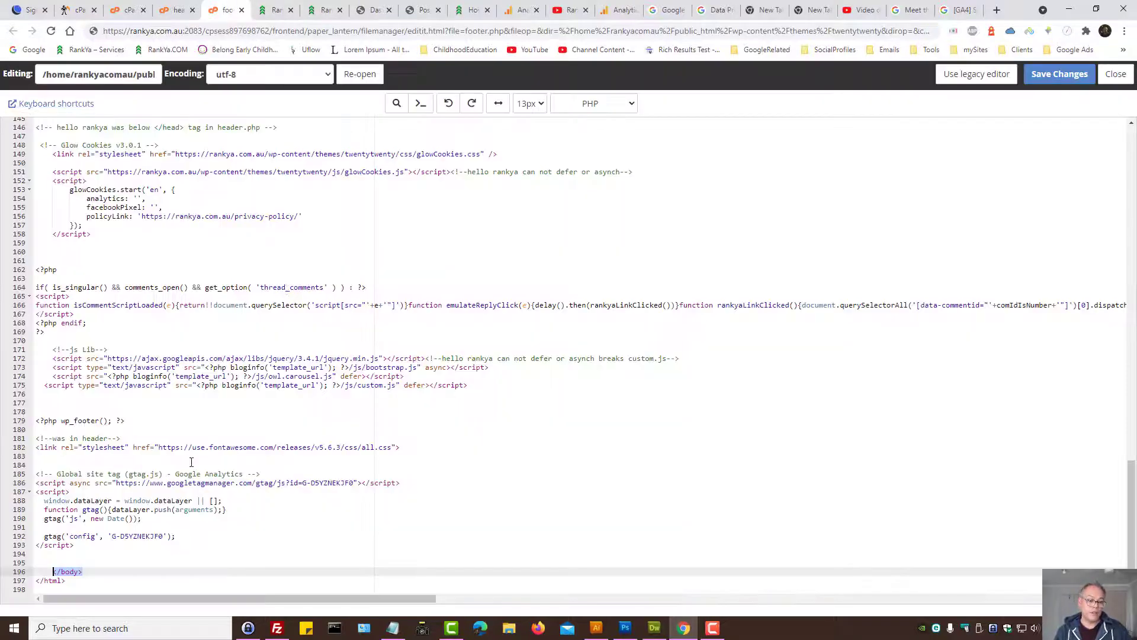
left_click_drag(88, 543, 29, 467)
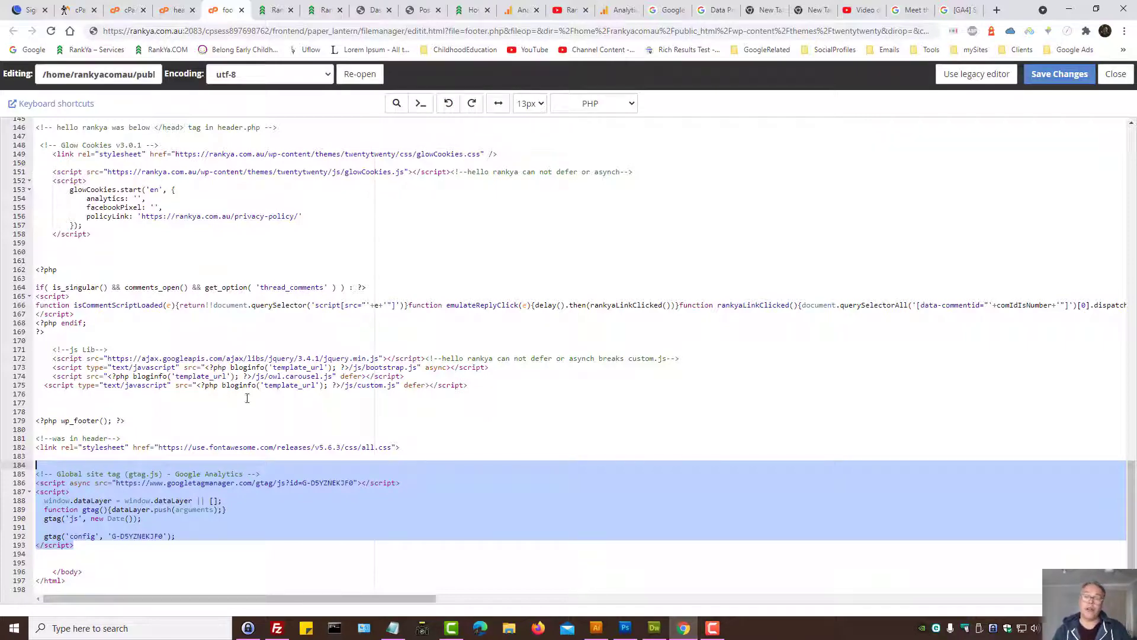
left_click(618, 9)
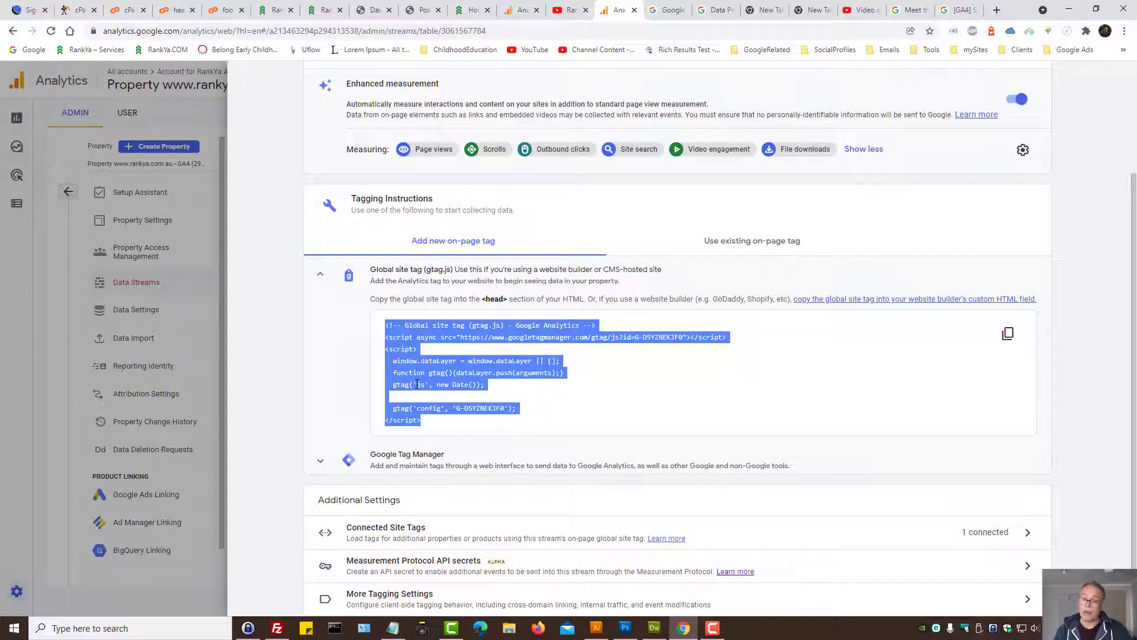
- Delete the global site tag from header.php and return to the footer.php editor
left_click(172, 10)
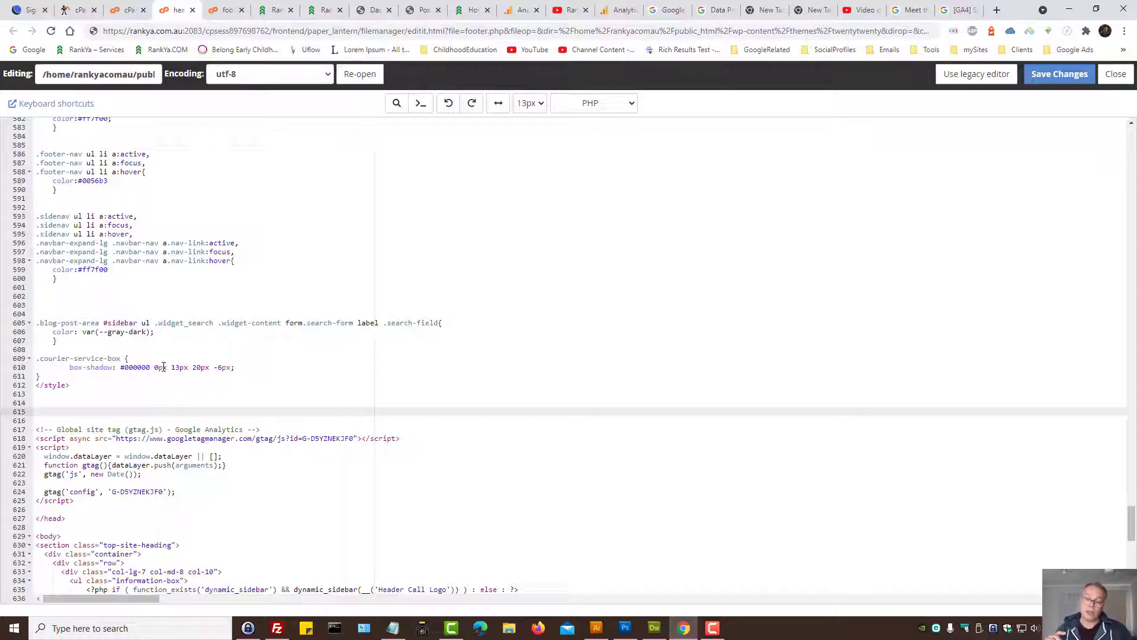
left_click(76, 496, "shift")
key("Delete")
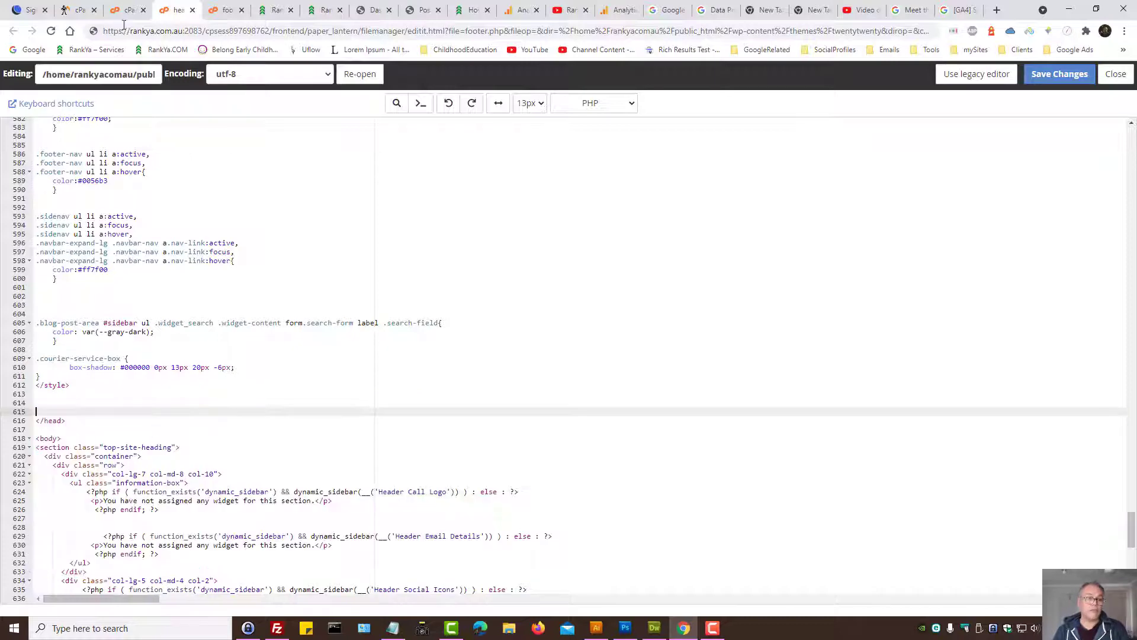
left_click(218, 8)
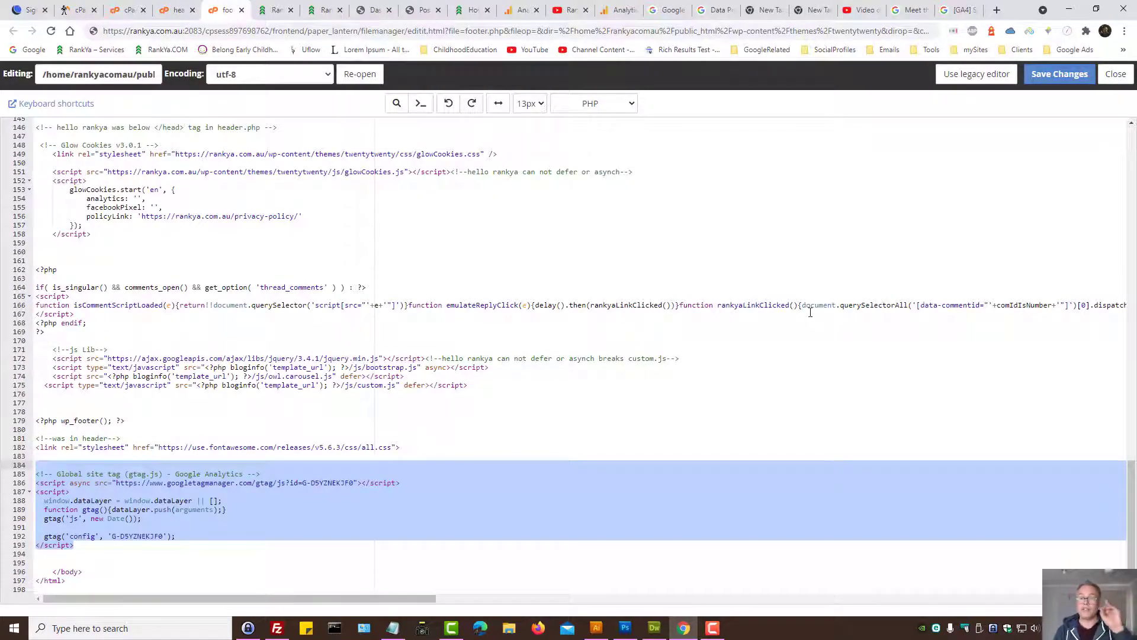
left_click(618, 9)
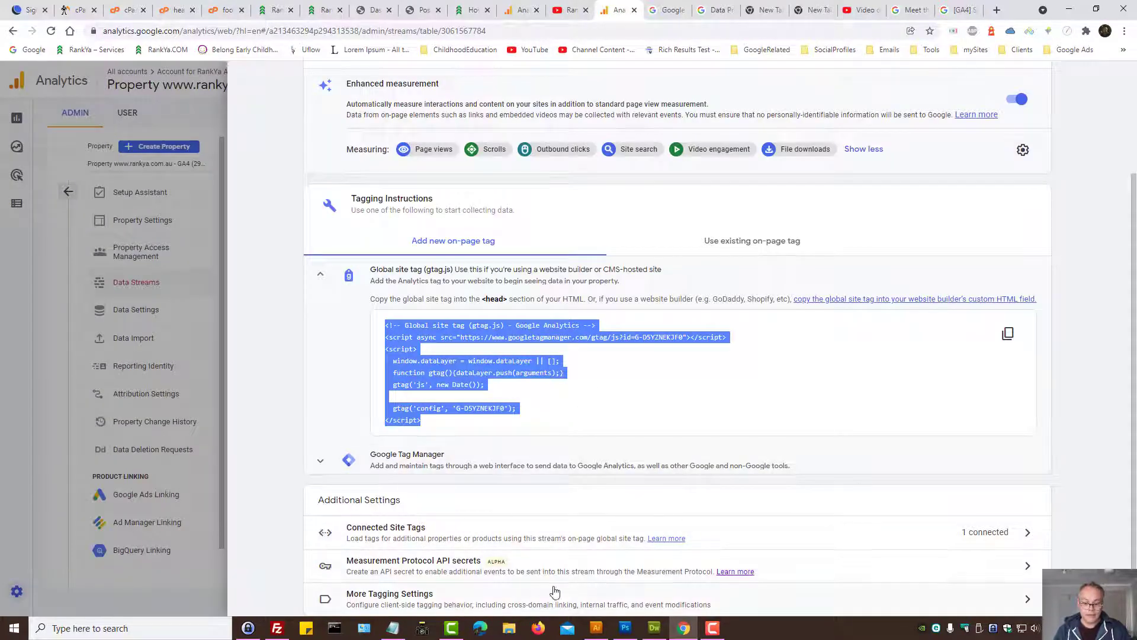
left_click(367, 598)
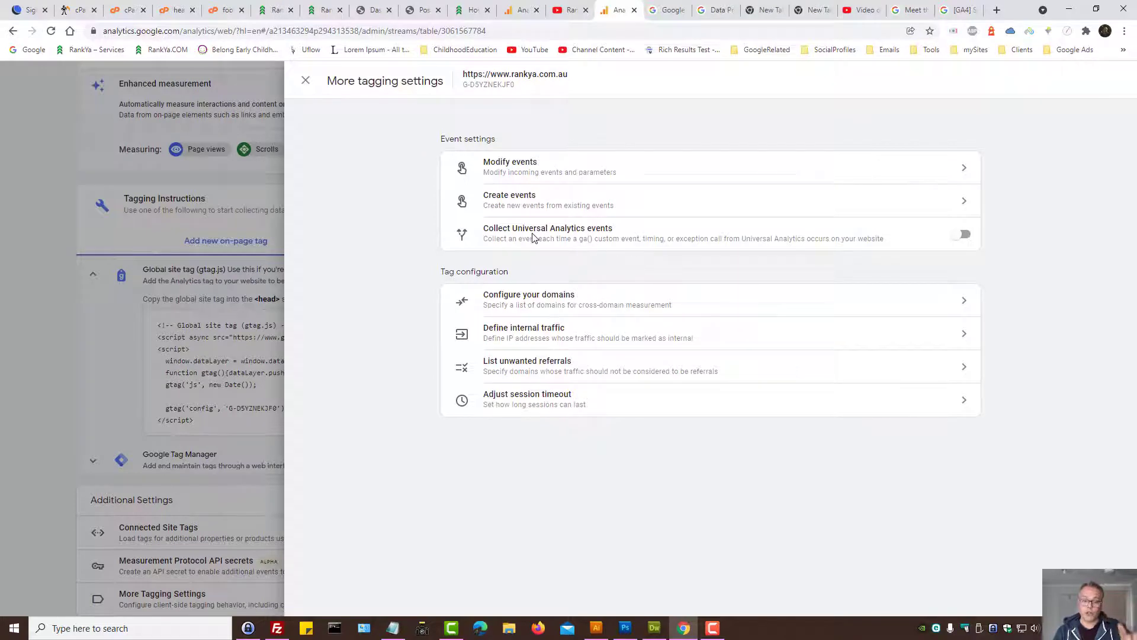
left_click_drag(482, 233, 610, 236)
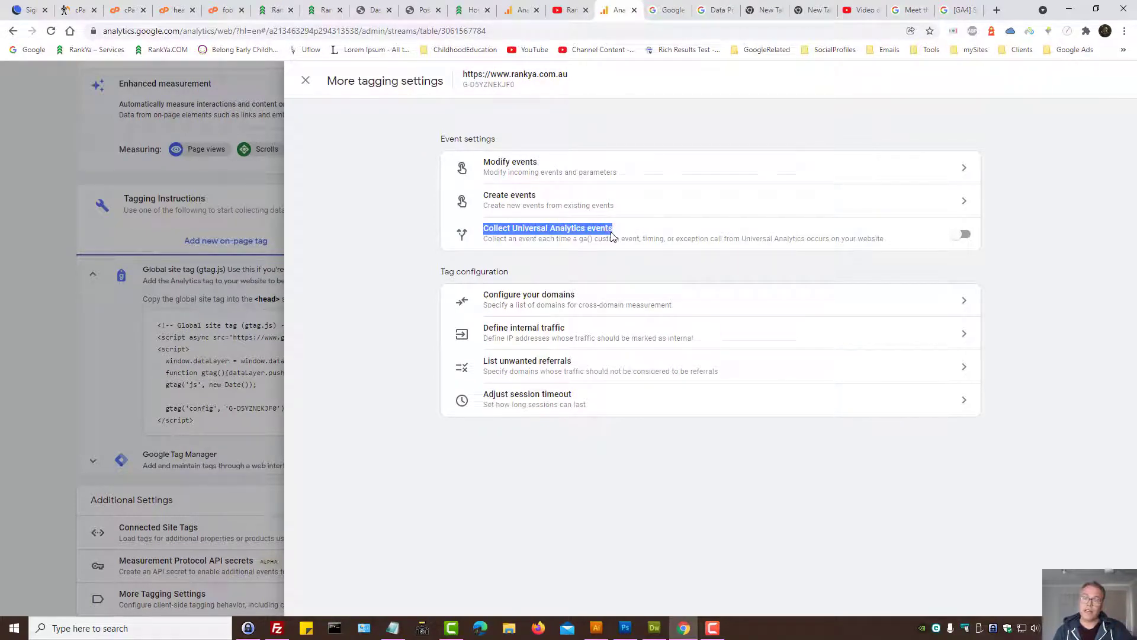
left_click(963, 234)
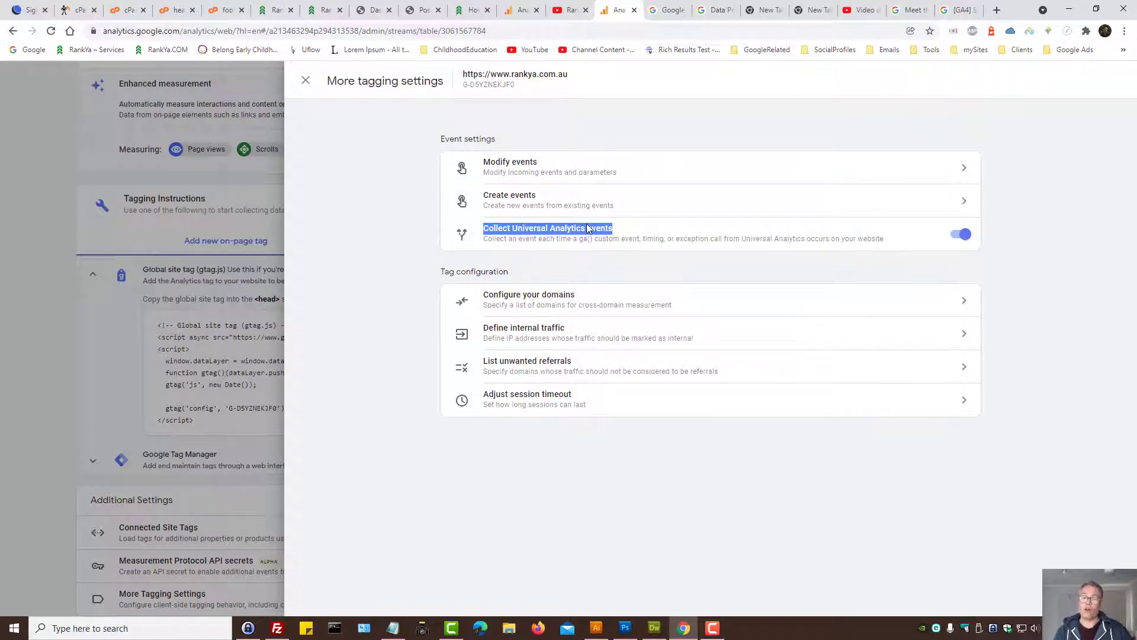
- Switch to the blog post on tracking link clicks in Google Analytics and highlight its title
left_click(470, 10)
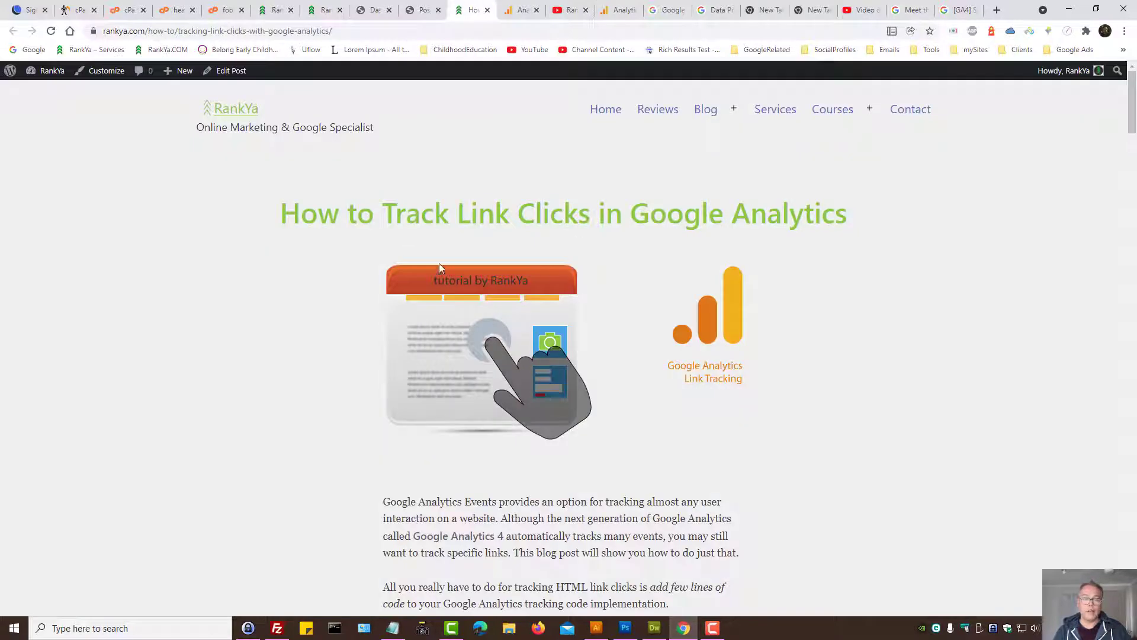
left_click_drag(279, 213, 873, 225)
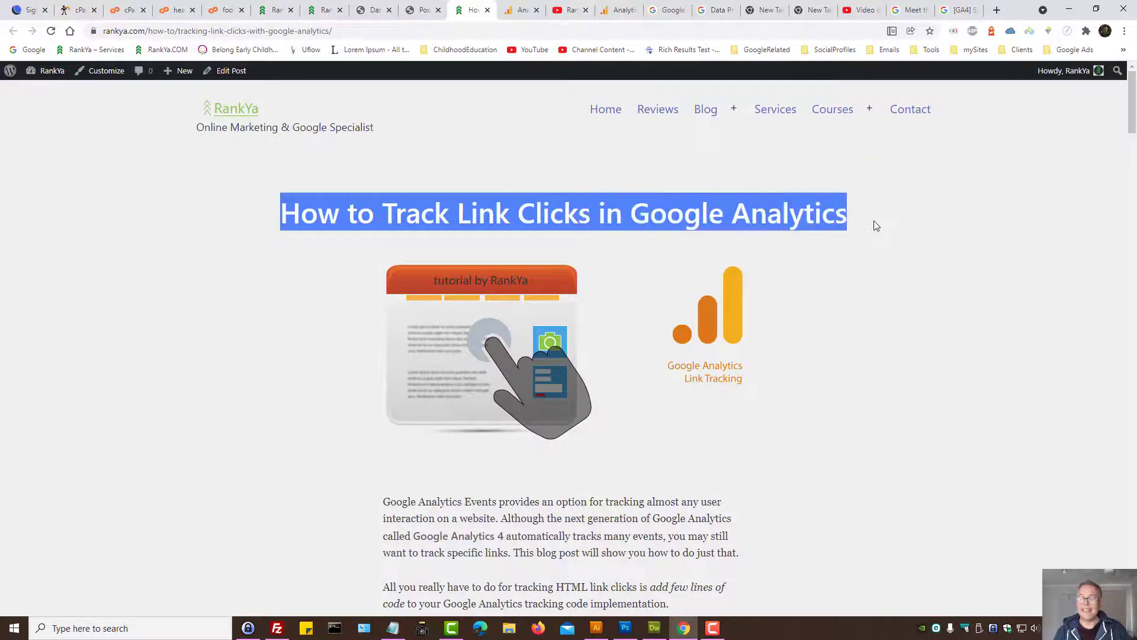
- Open the link-click blog post's page source and highlight the gtag.js loader line and the Universal Analytics config line near the end
left_click(614, 7)
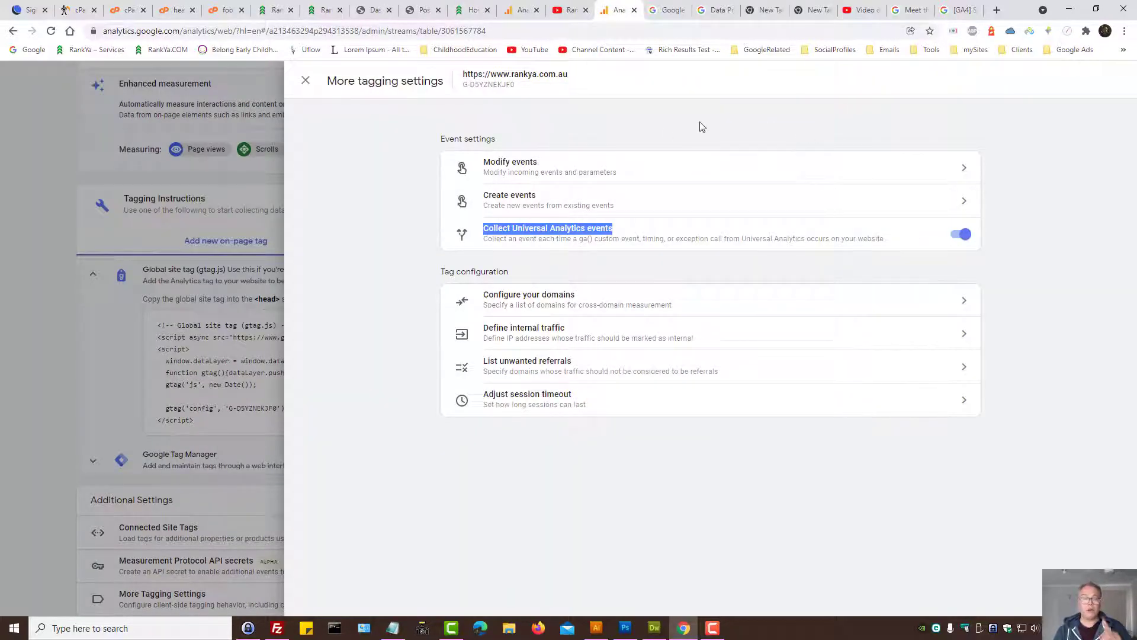
left_click(472, 8)
left_click(243, 331)
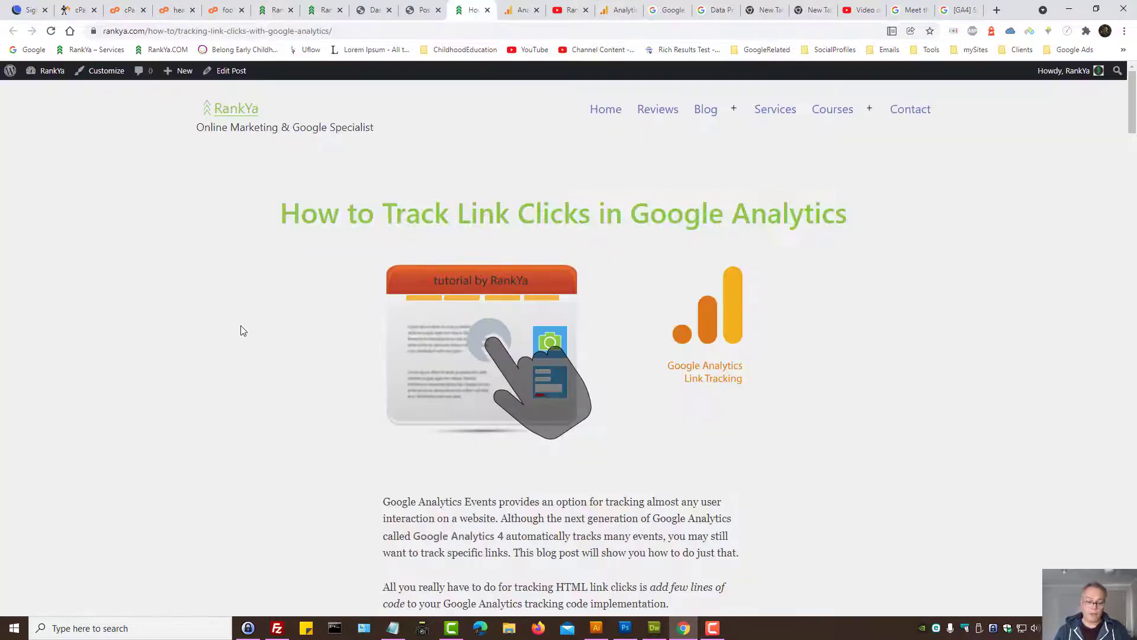
key("ctrl+u")
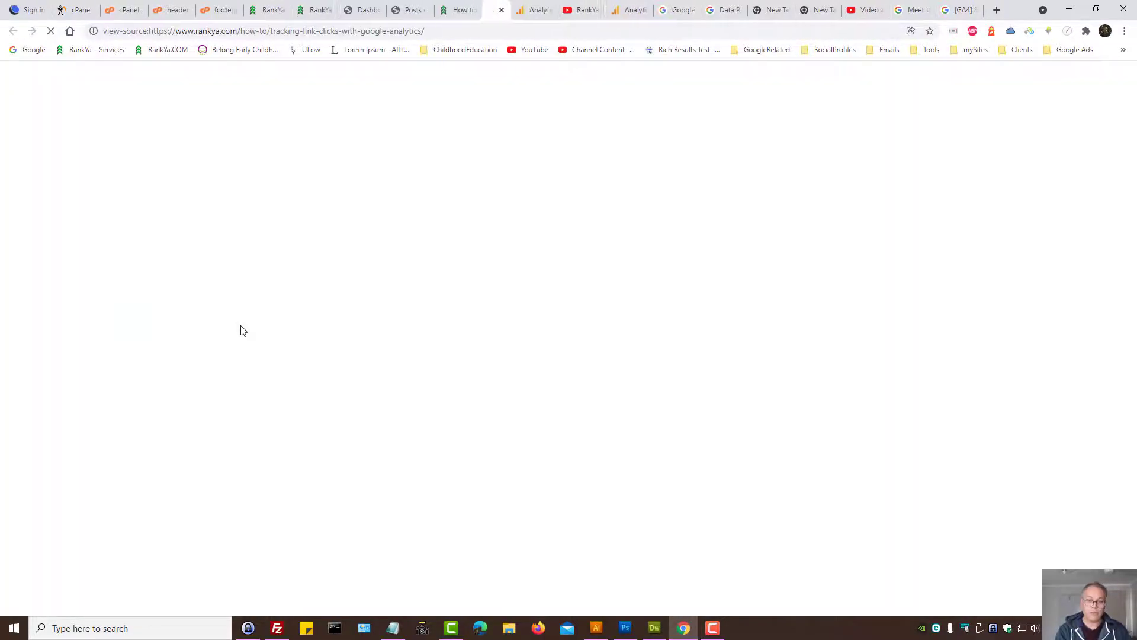
left_click_drag(1131, 119, 1131, 593)
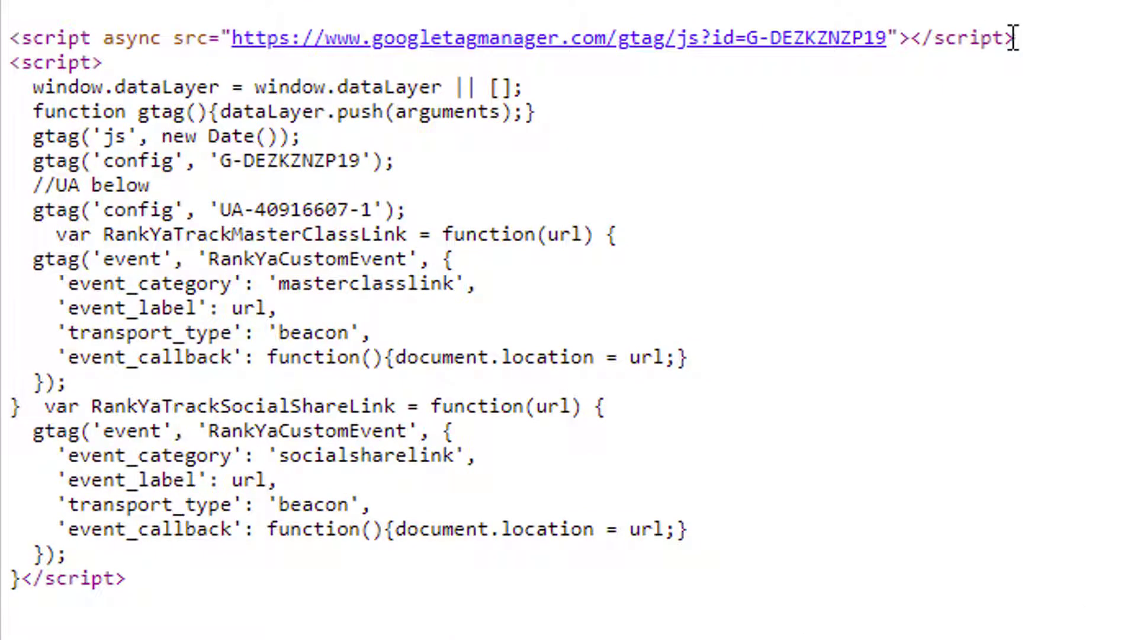
left_click_drag(1015, 38, 6, 35)
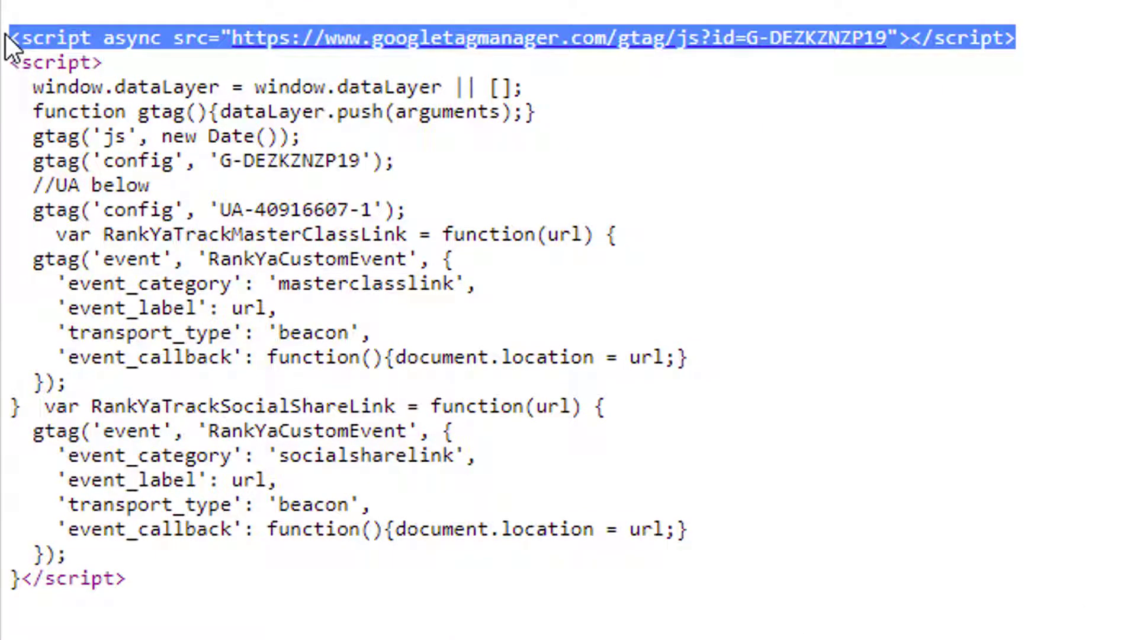
left_click(700, 211)
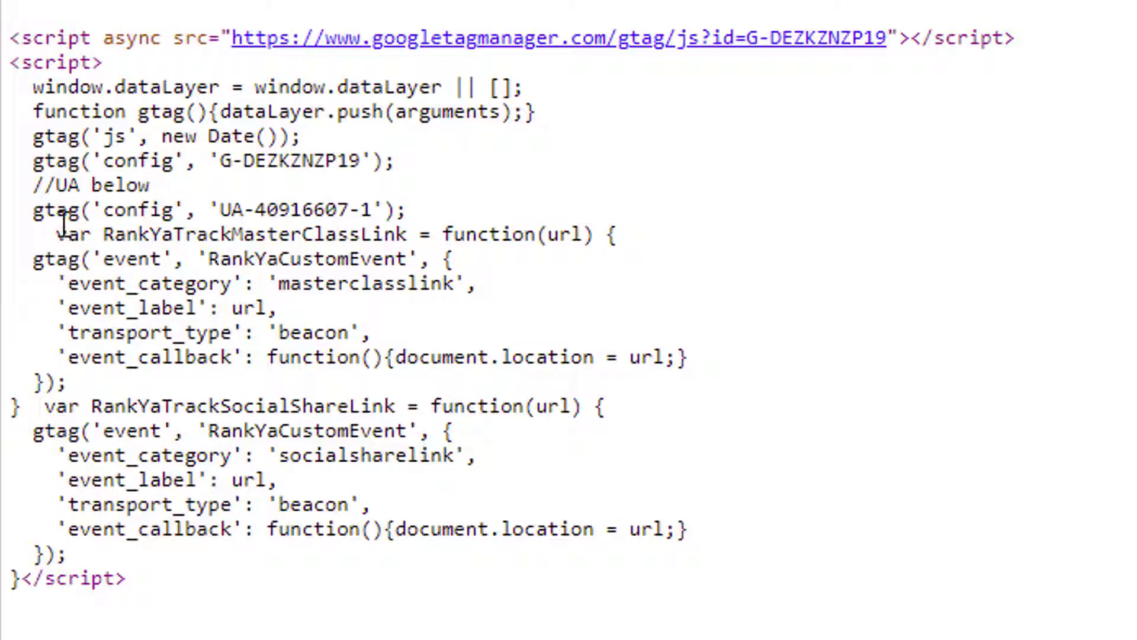
left_click_drag(32, 211, 439, 215)
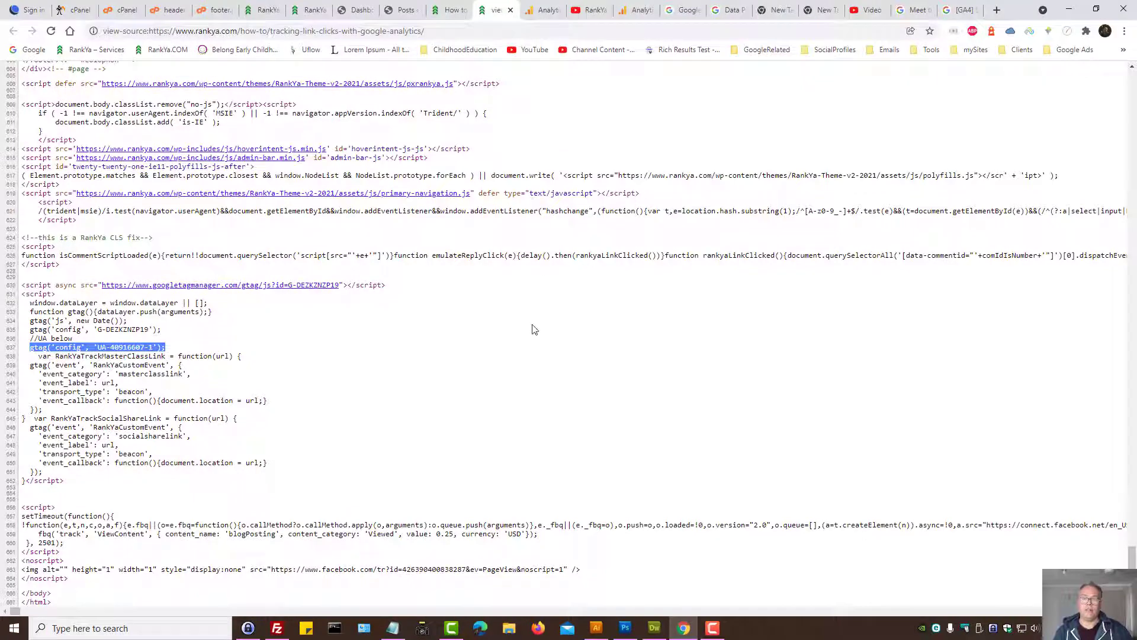
- Close the stream's more tagging settings in Analytics, highlight the global site tag snippet and glance at the Google Analytics 4 help article
left_click(637, 10)
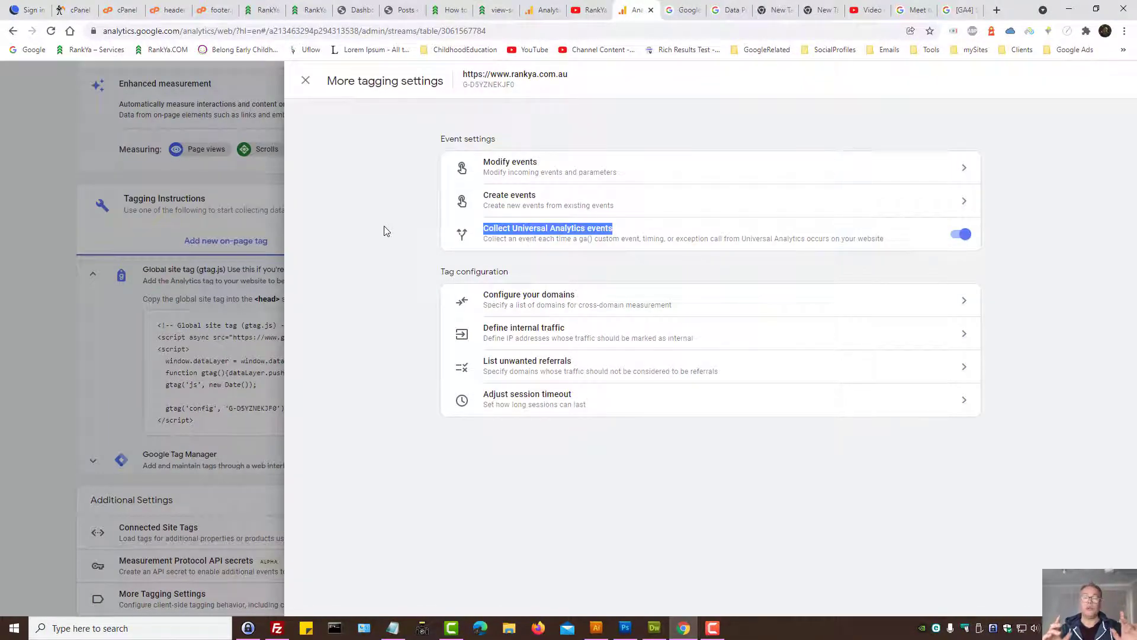
left_click(305, 80)
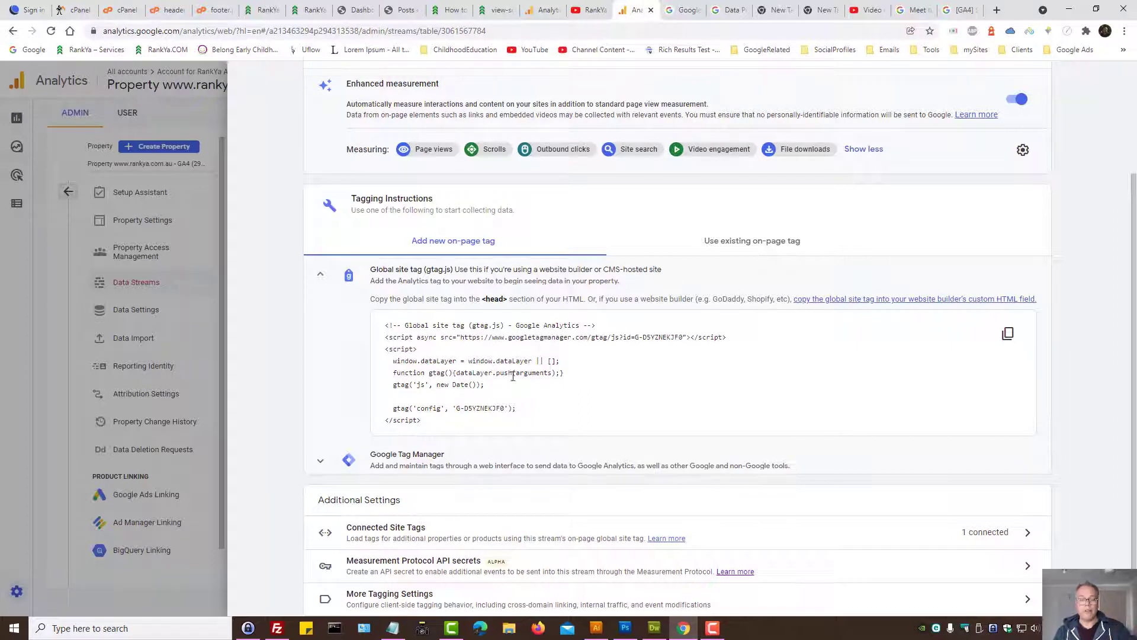
left_click_drag(430, 422, 387, 324)
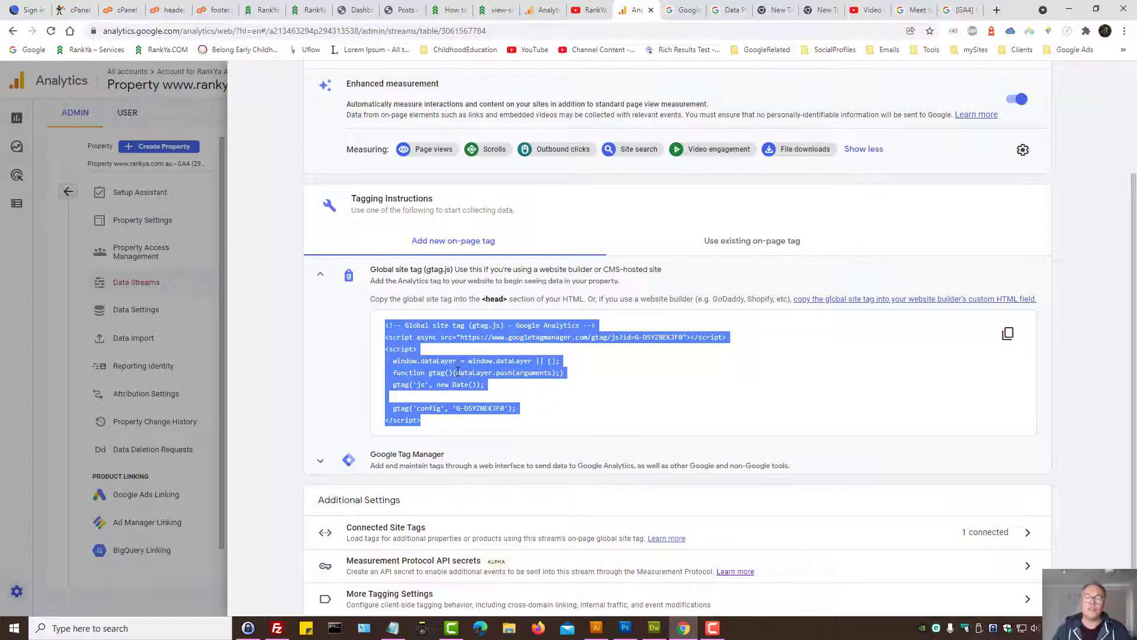
left_click(912, 10)
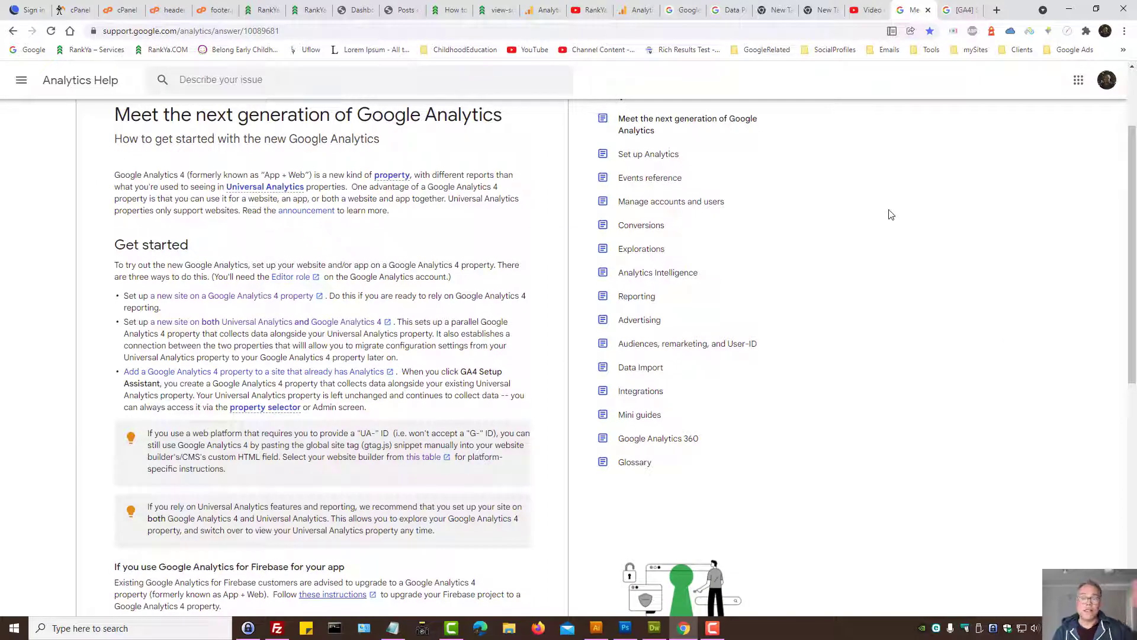
left_click(637, 10)
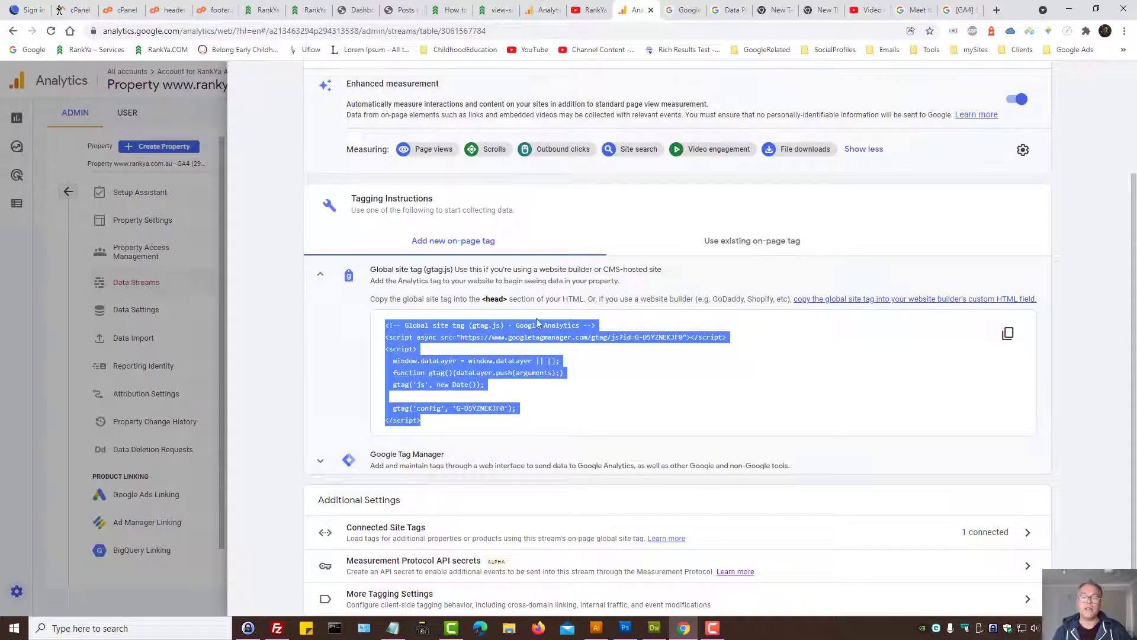
left_click(488, 384)
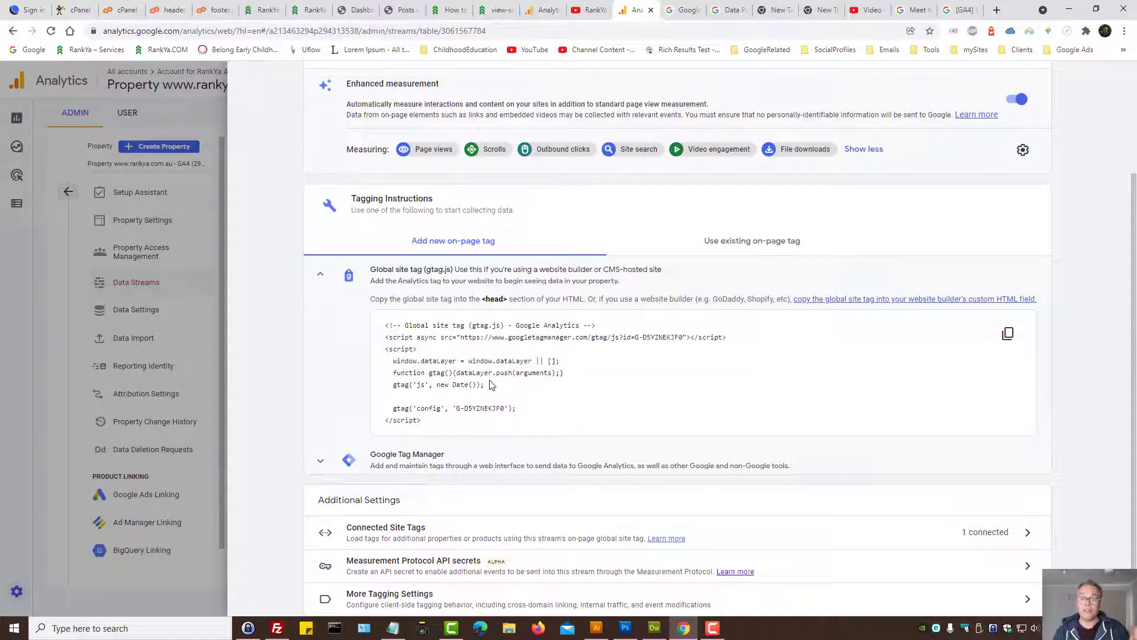
- Return to the blog post's page source and highlight the Universal Analytics config line and its UA prefix
left_click(496, 9)
left_click(259, 386)
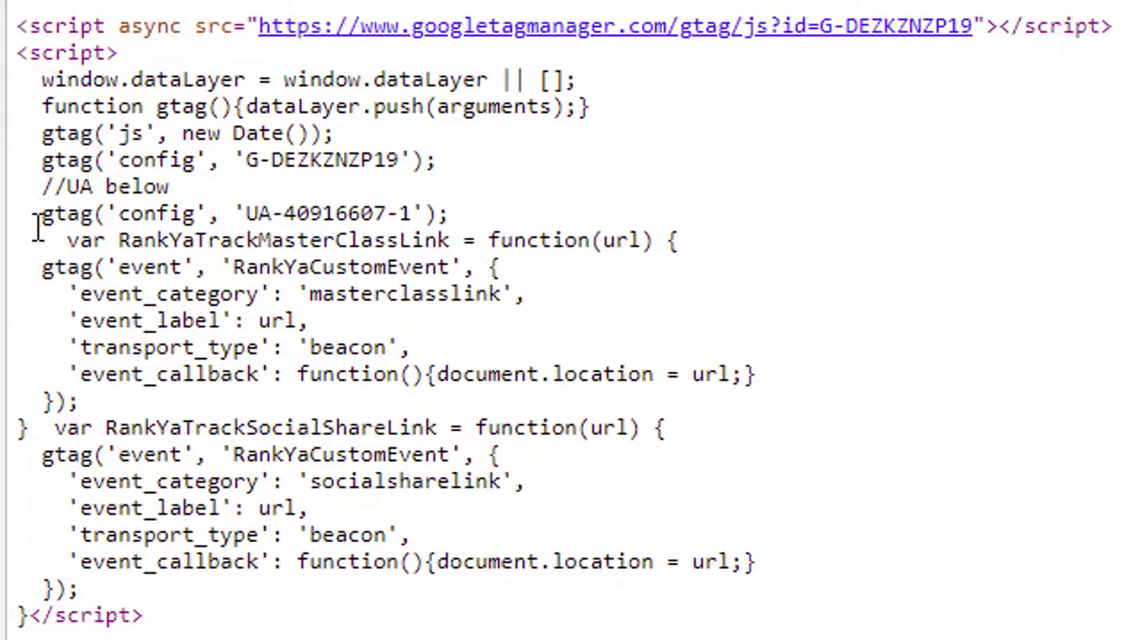
left_click_drag(28, 239, 342, 208)
left_click_drag(468, 213, 34, 214)
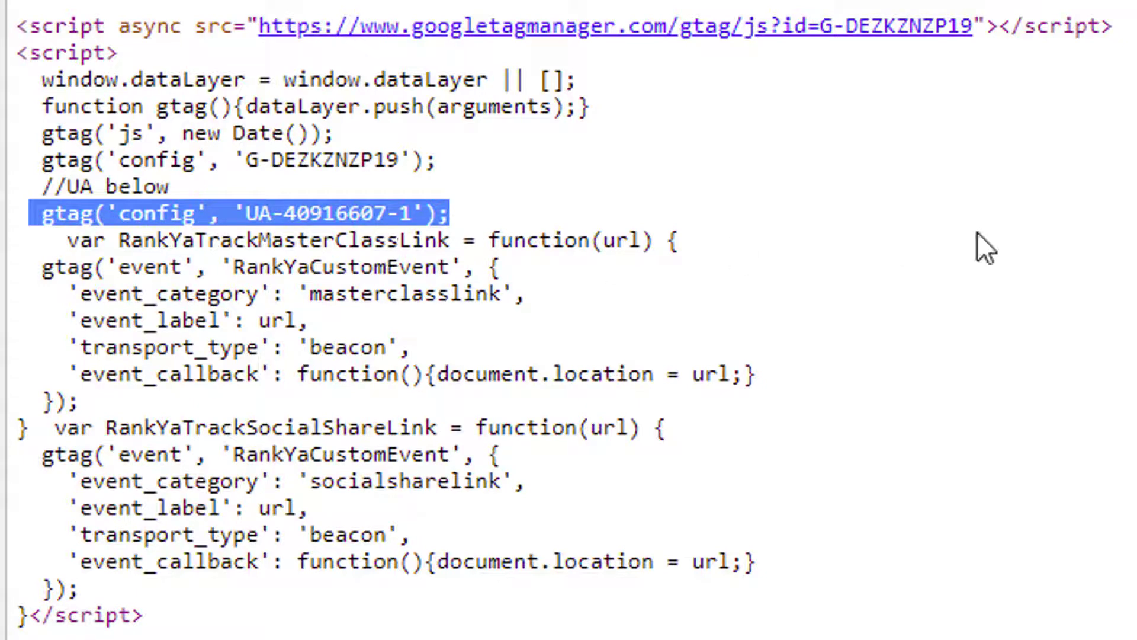
left_click(835, 264)
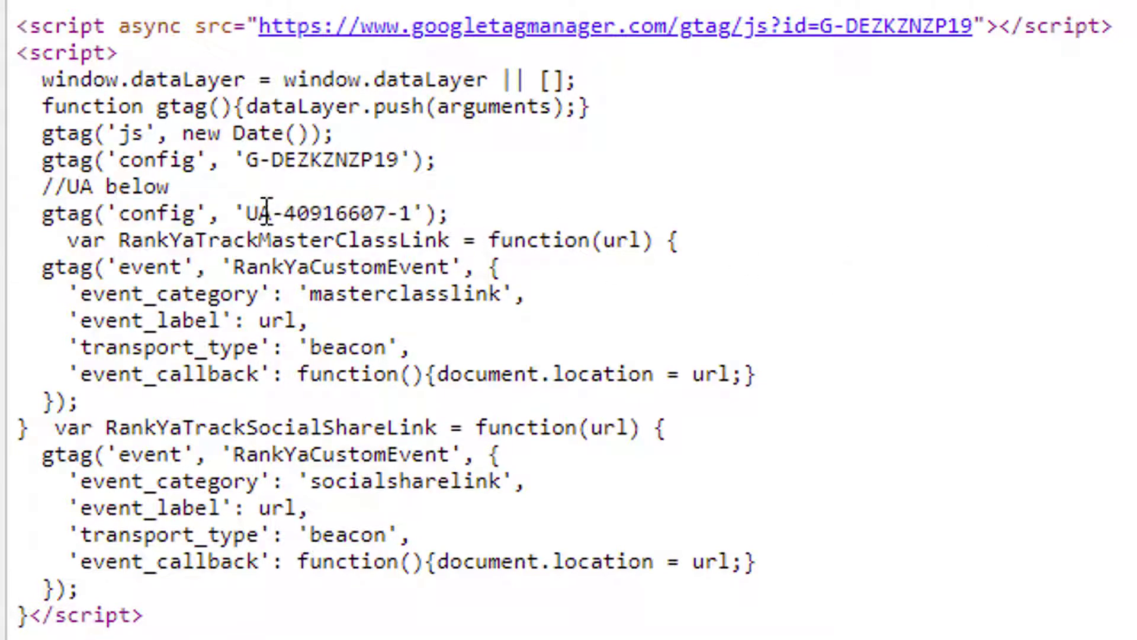
left_click_drag(247, 213, 270, 213)
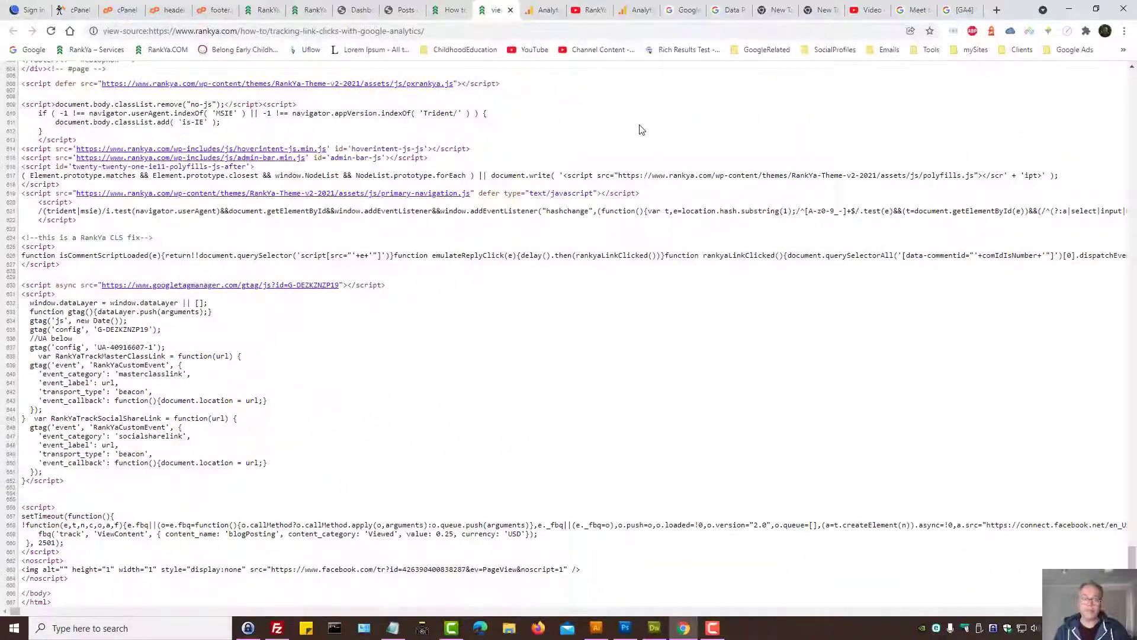
left_click(638, 11)
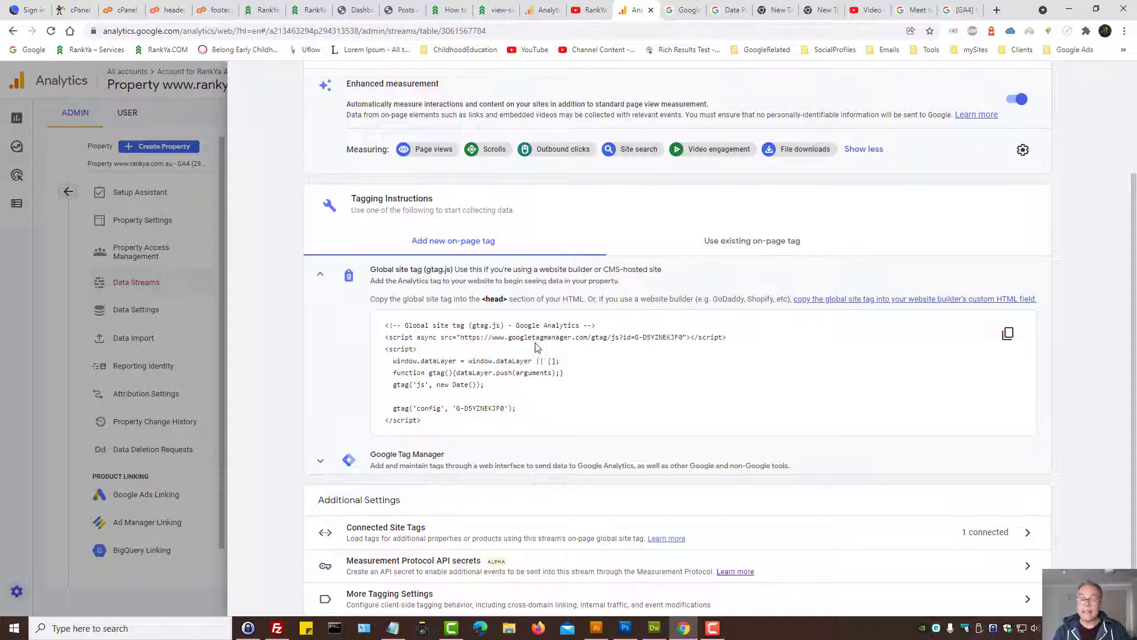
scroll(533, 373, "up", 3)
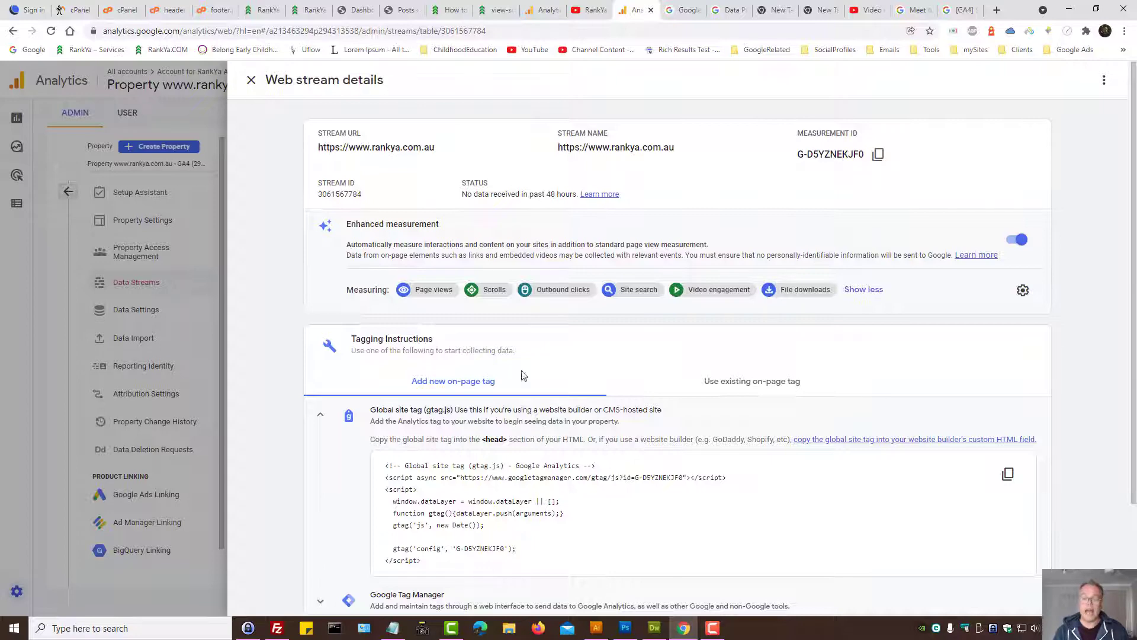
scroll(551, 408, "down", 3)
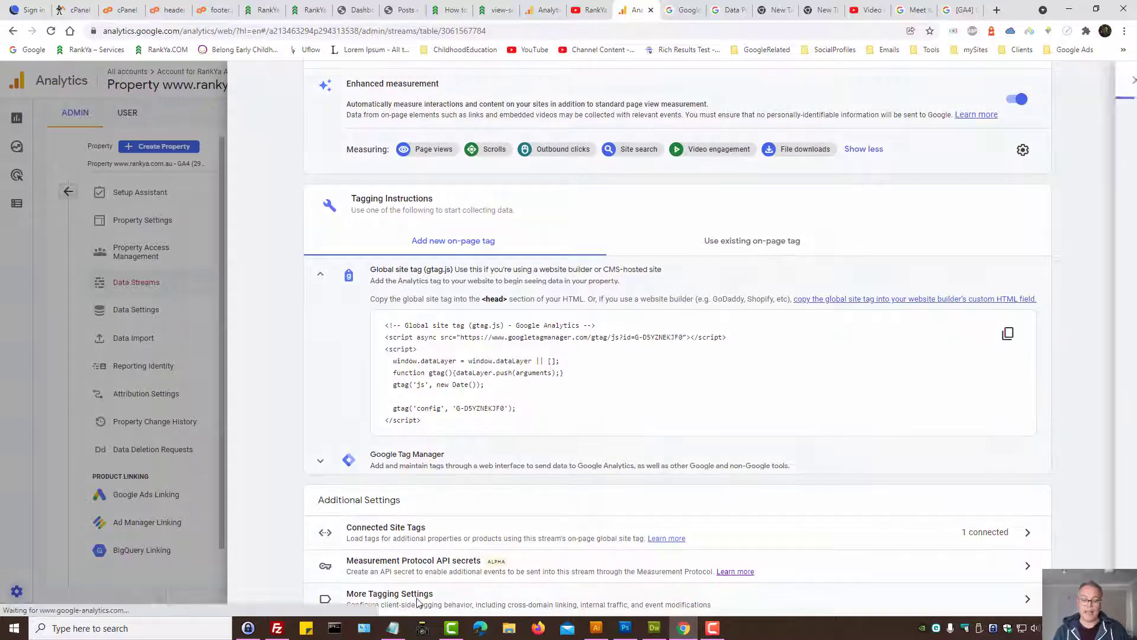
left_click(419, 603)
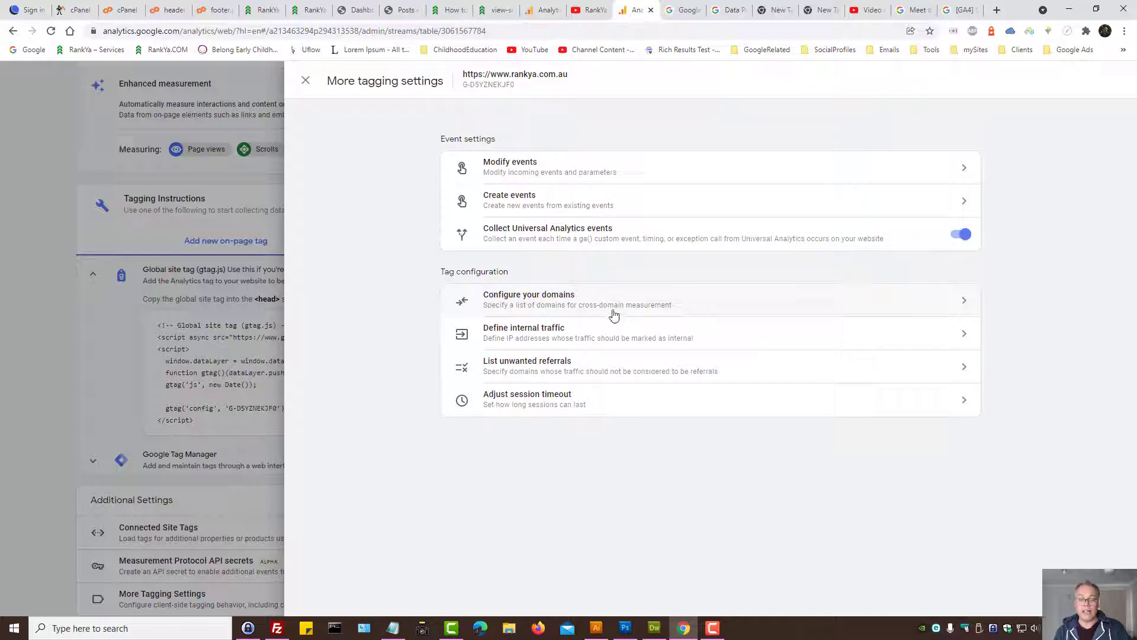
left_click(521, 299)
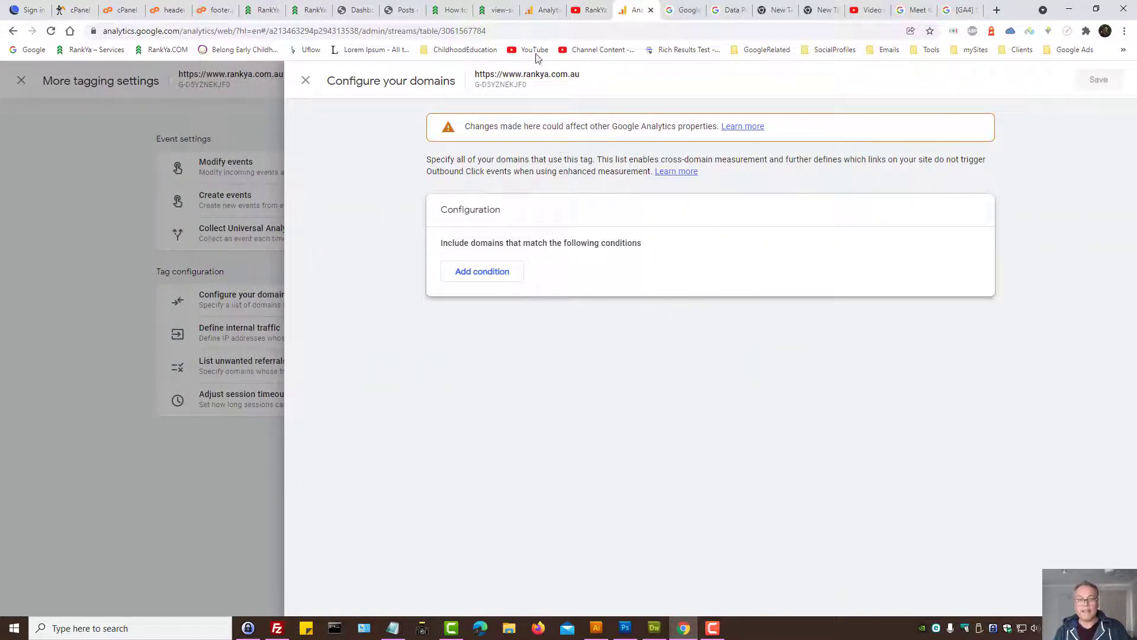
left_click(306, 80)
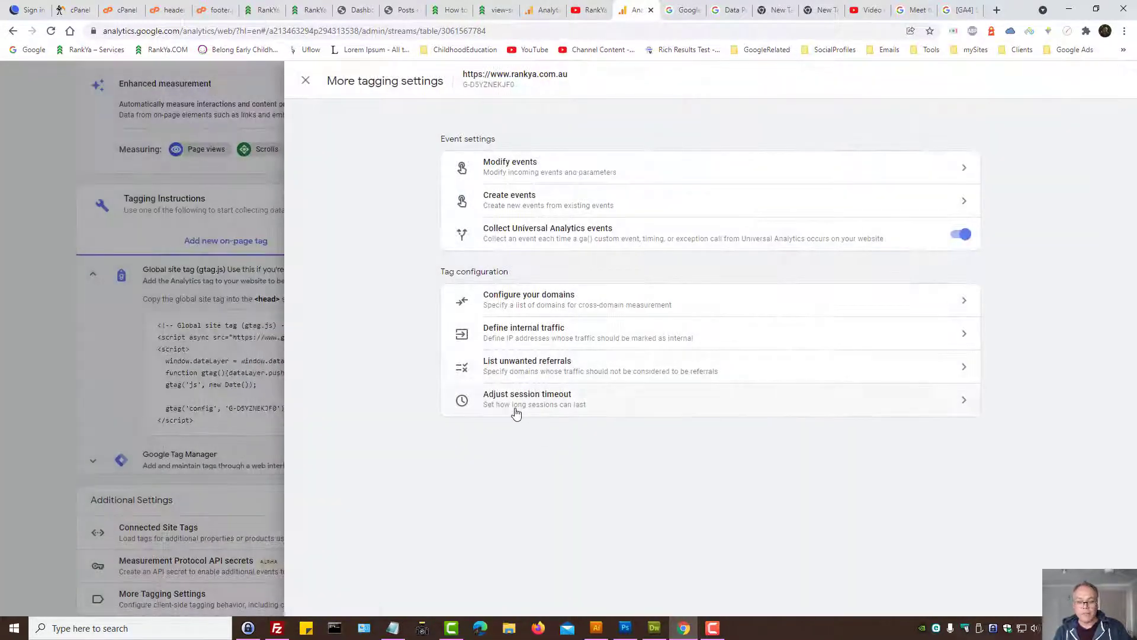
left_click(535, 405)
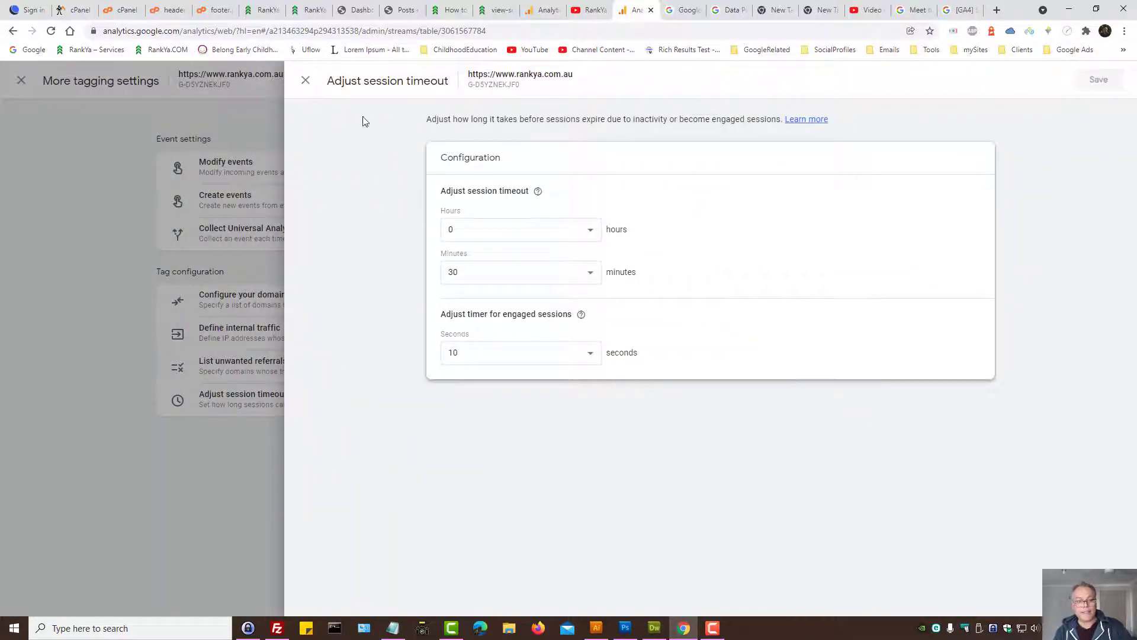
left_click(306, 80)
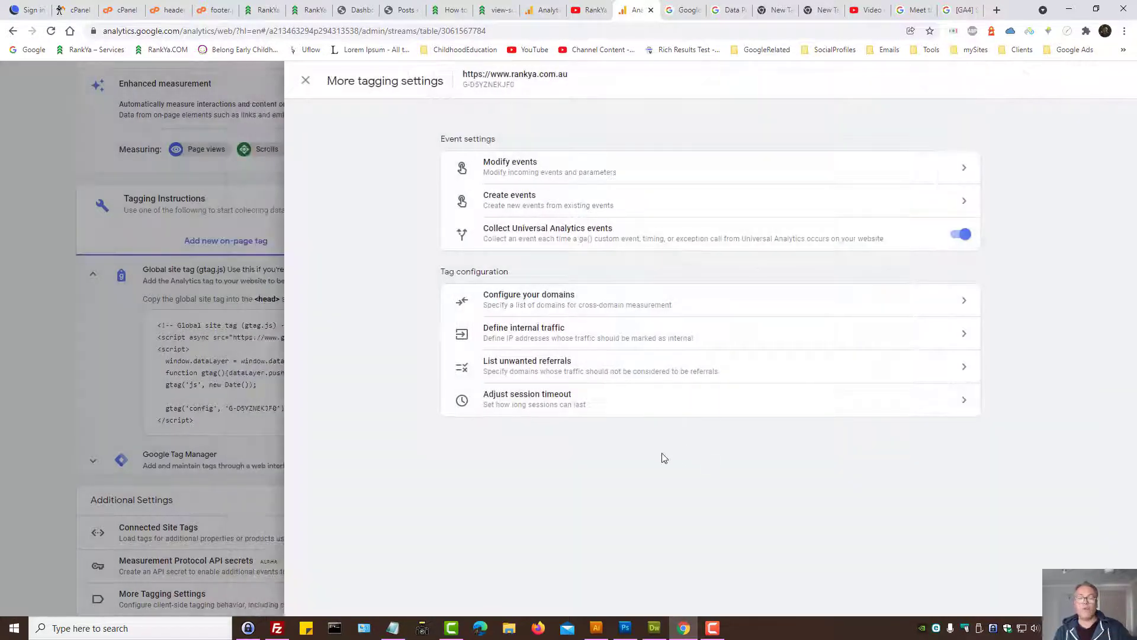
left_click(305, 80)
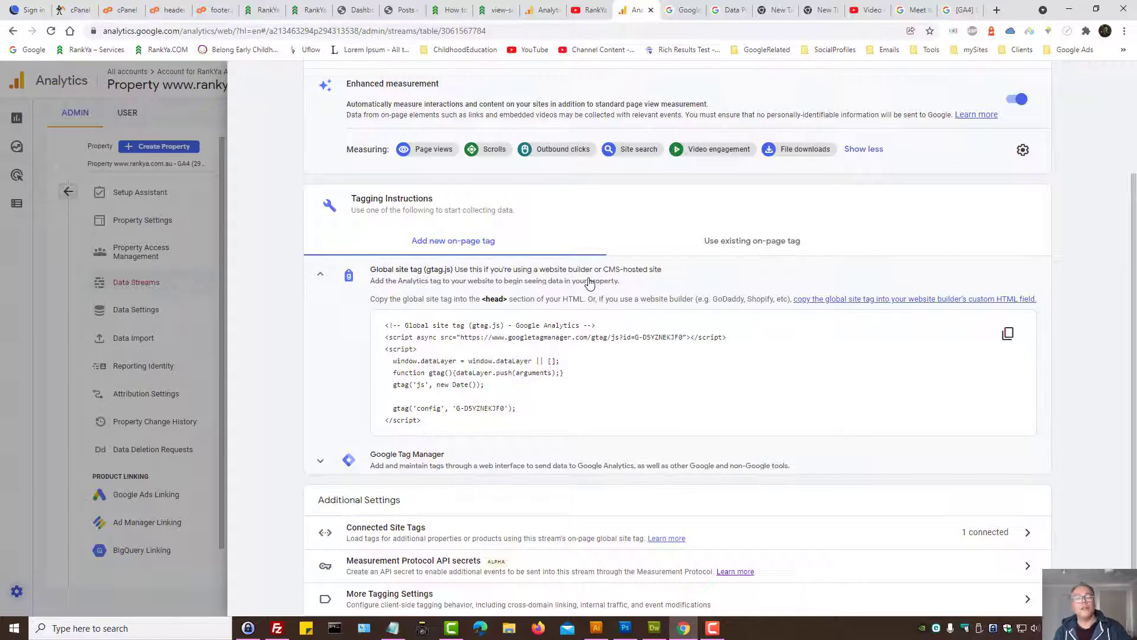
- Revisit the link-click blog post and the Analytics stream details, then show the RankYa YouTube channel page
left_click(449, 10)
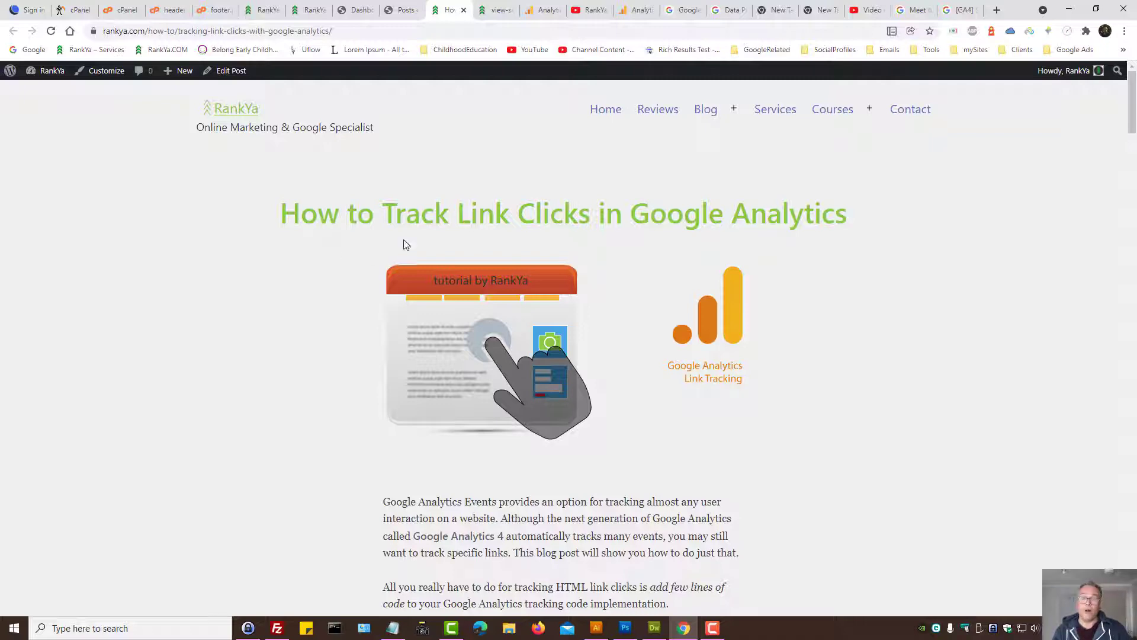
left_click(623, 11)
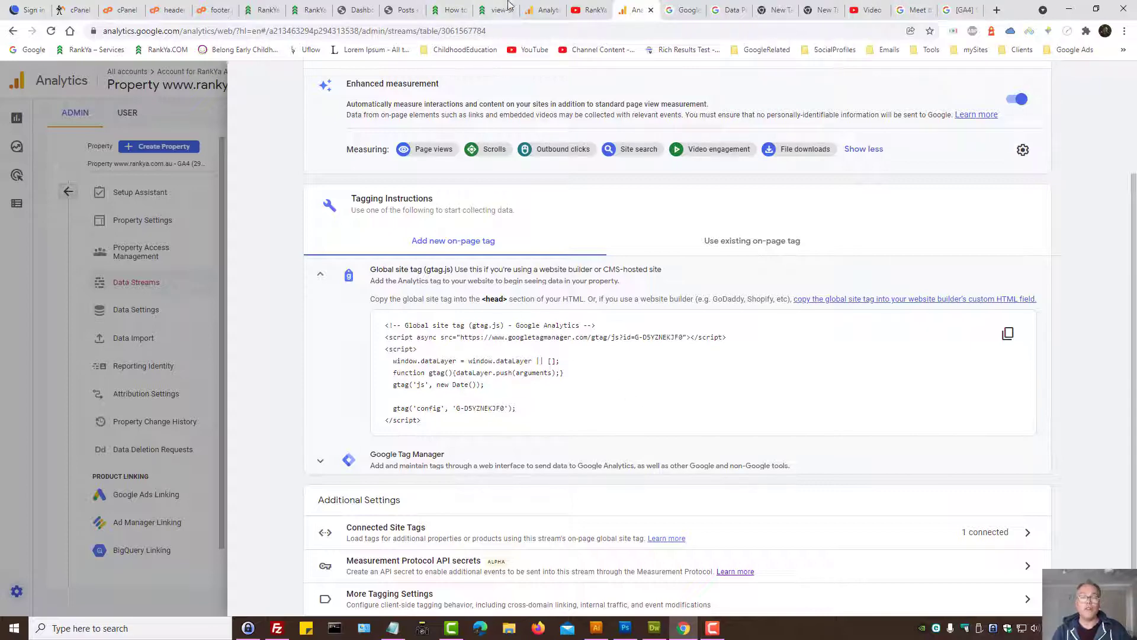
left_click(590, 10)
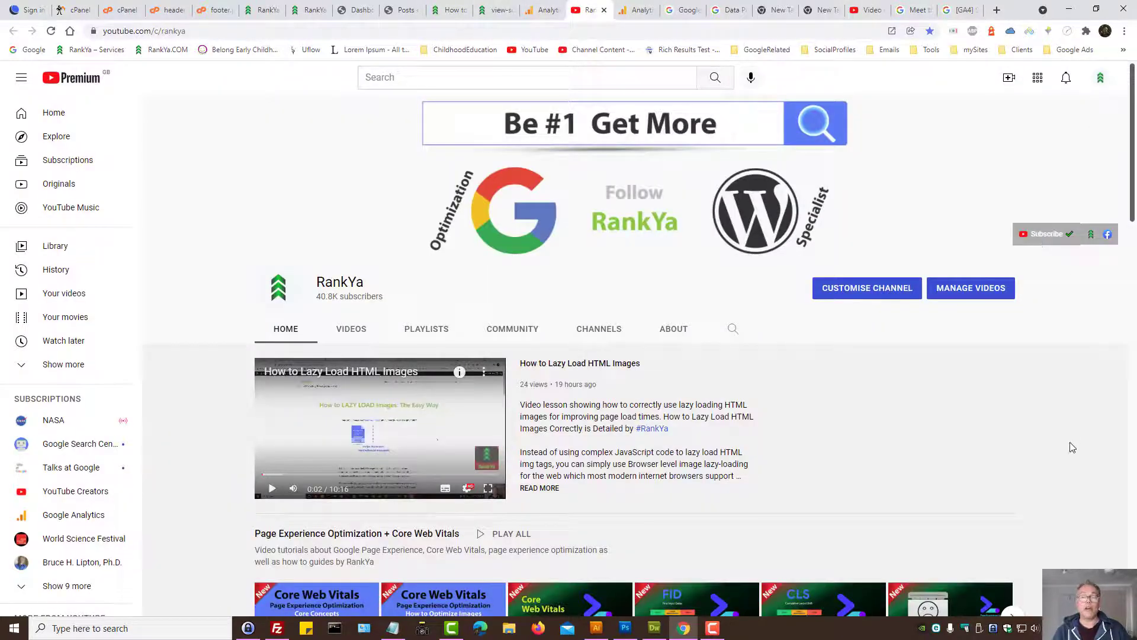